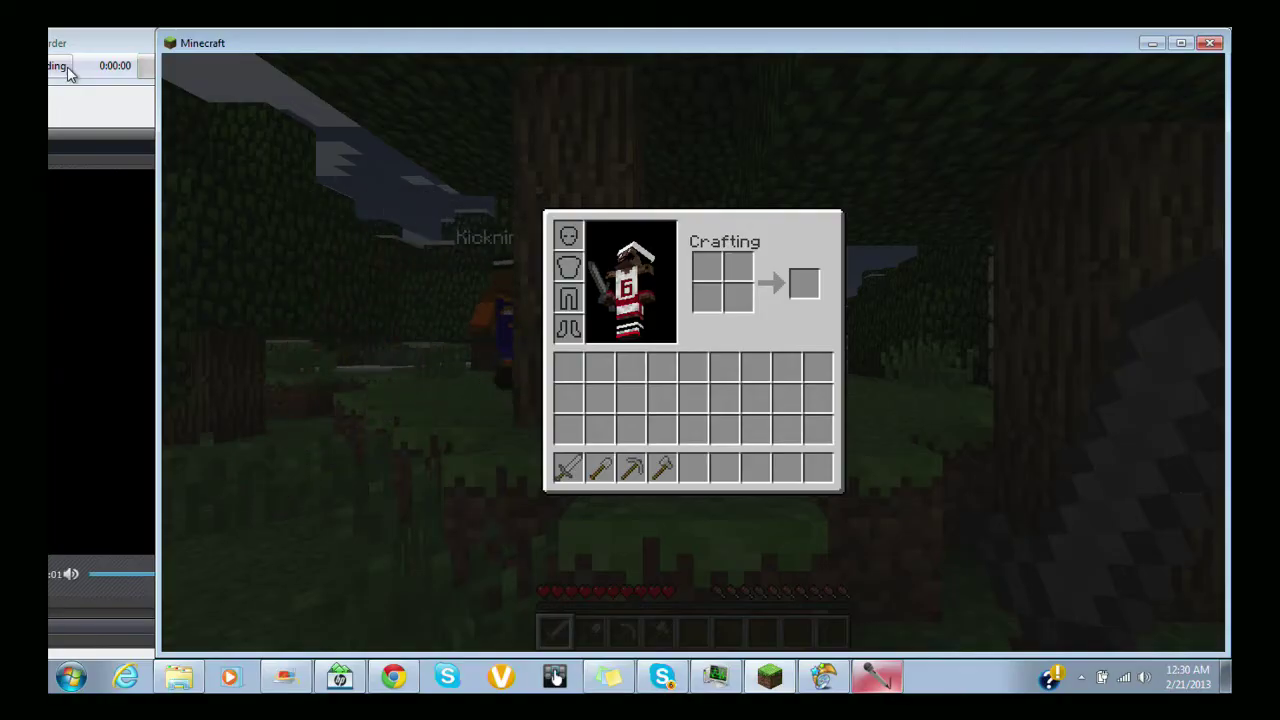
Arrange the recorder, video editor, capture preview and game windows on screen
left_click(70, 72)
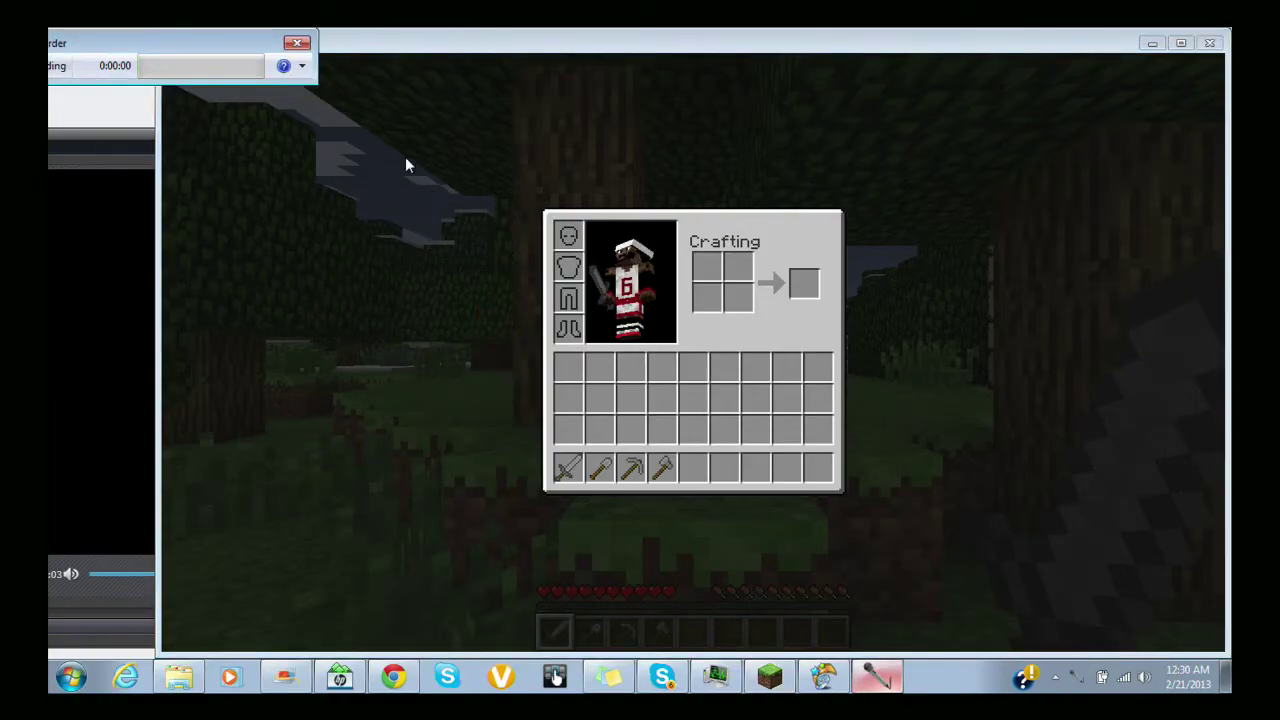
left_click(117, 143)
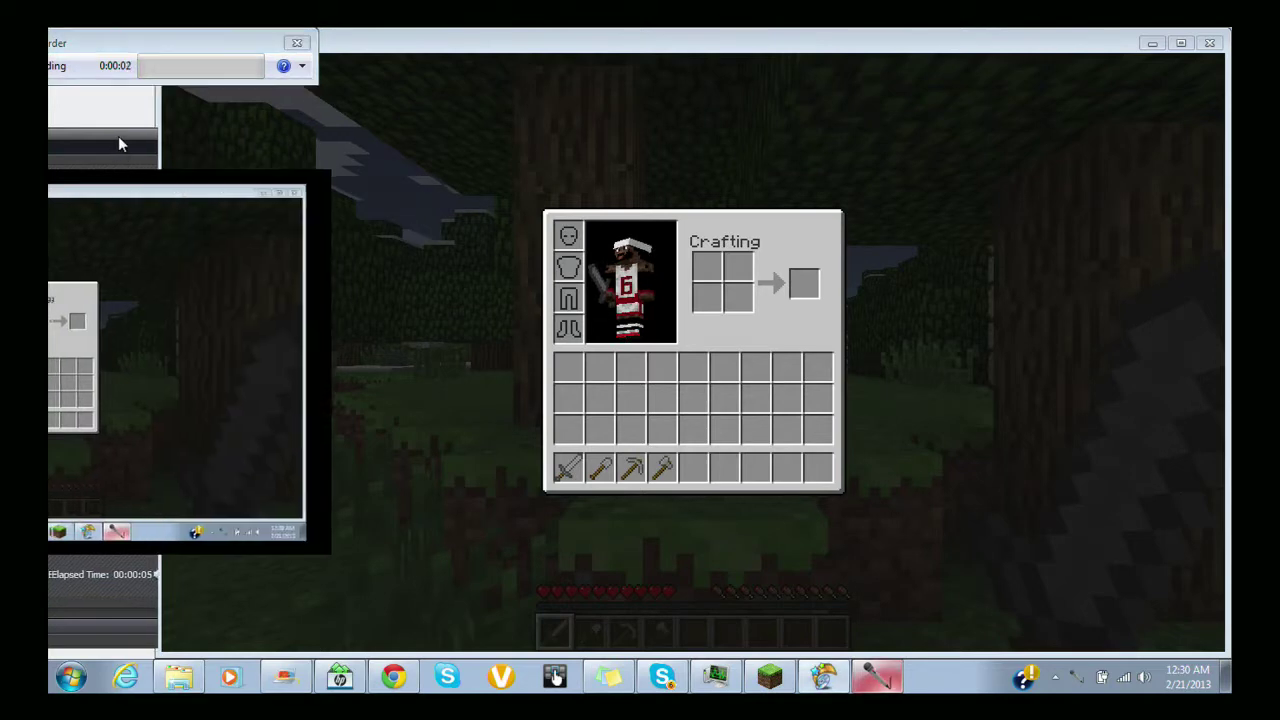
left_click_drag(137, 143, 52, 157)
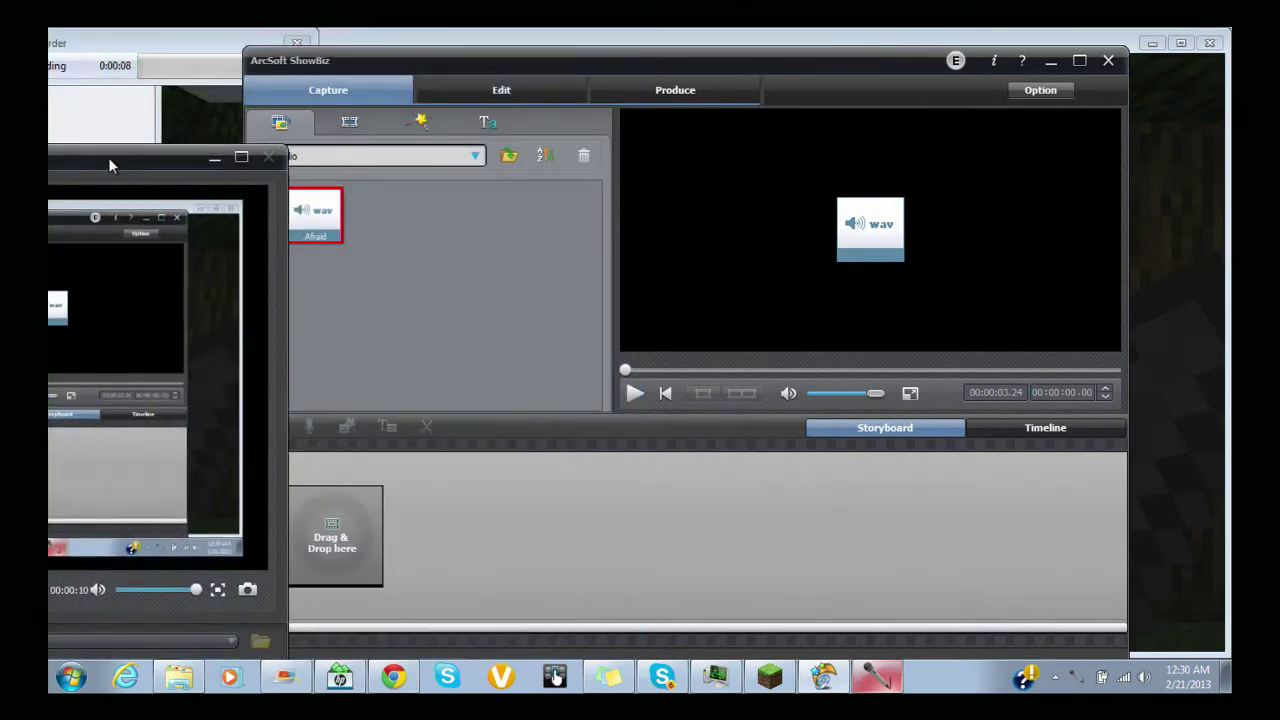
left_click(175, 130)
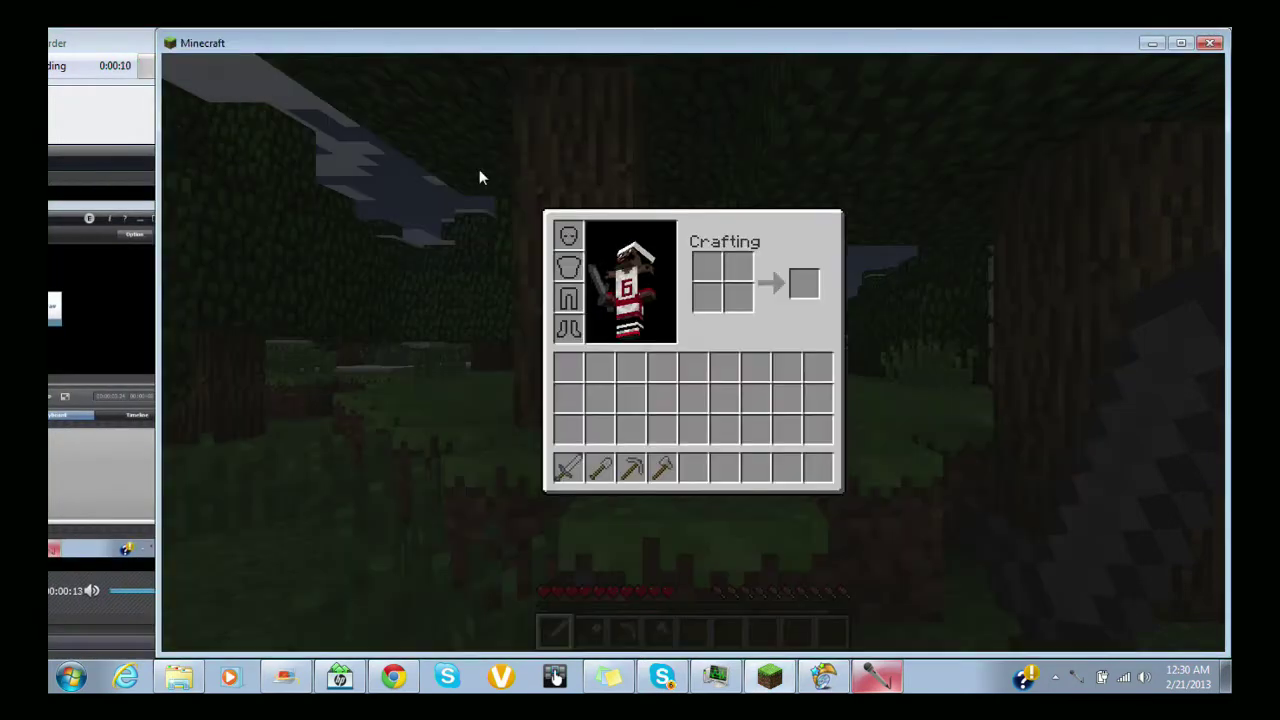
mouse_move(307, 47)
left_mouse_down()
mouse_move(258, 50)
mouse_move(1228, 44)
left_mouse_up()
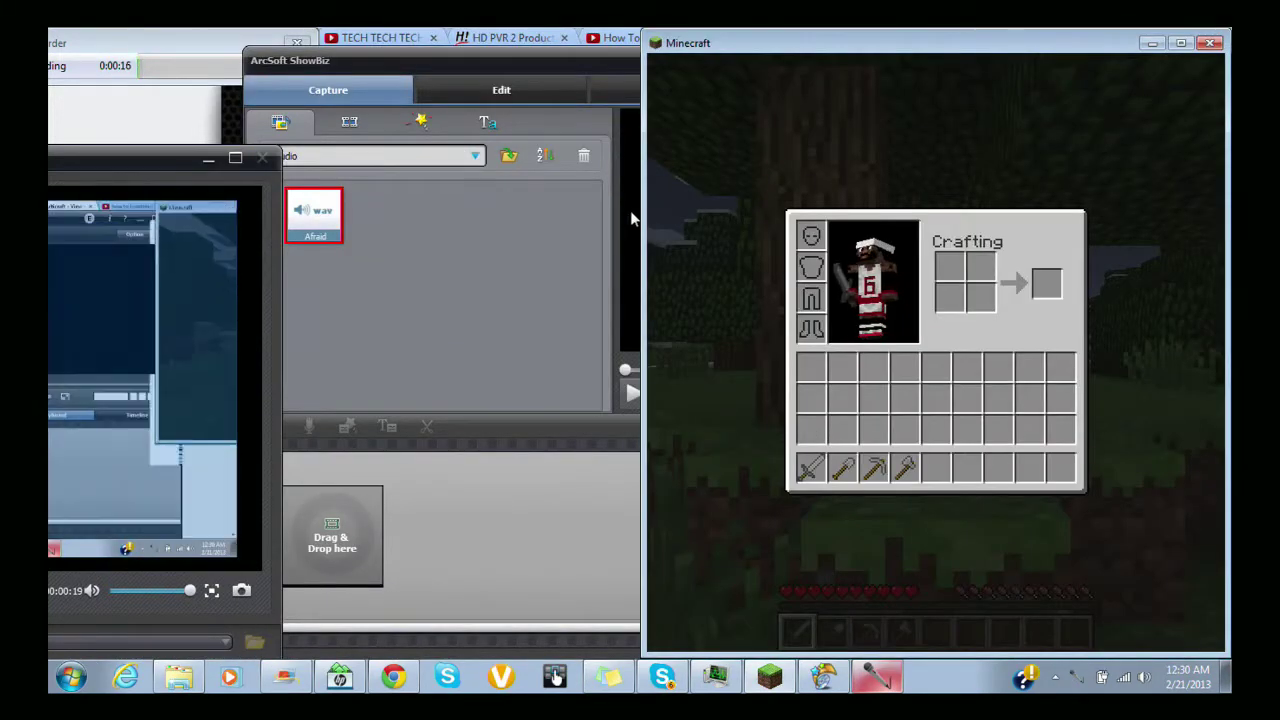
left_click_drag(640, 204, 97, 200)
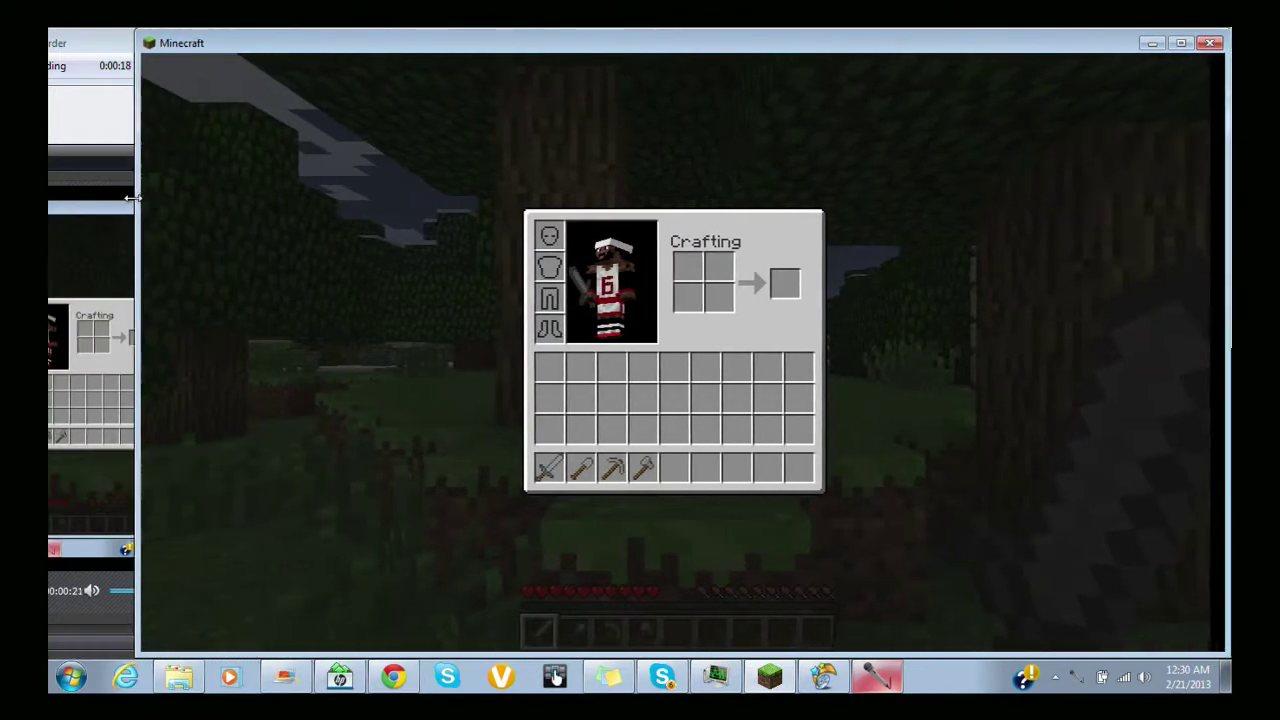
left_click_drag(97, 200, 131, 204)
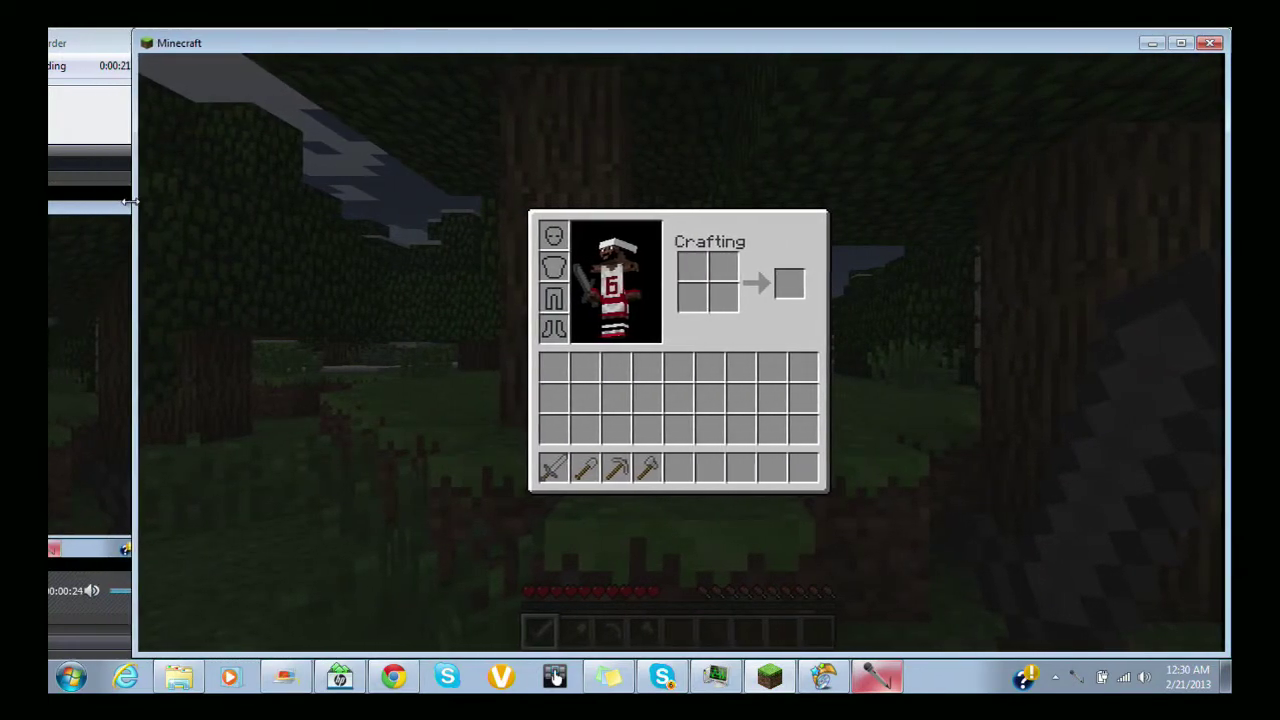
left_click(88, 55)
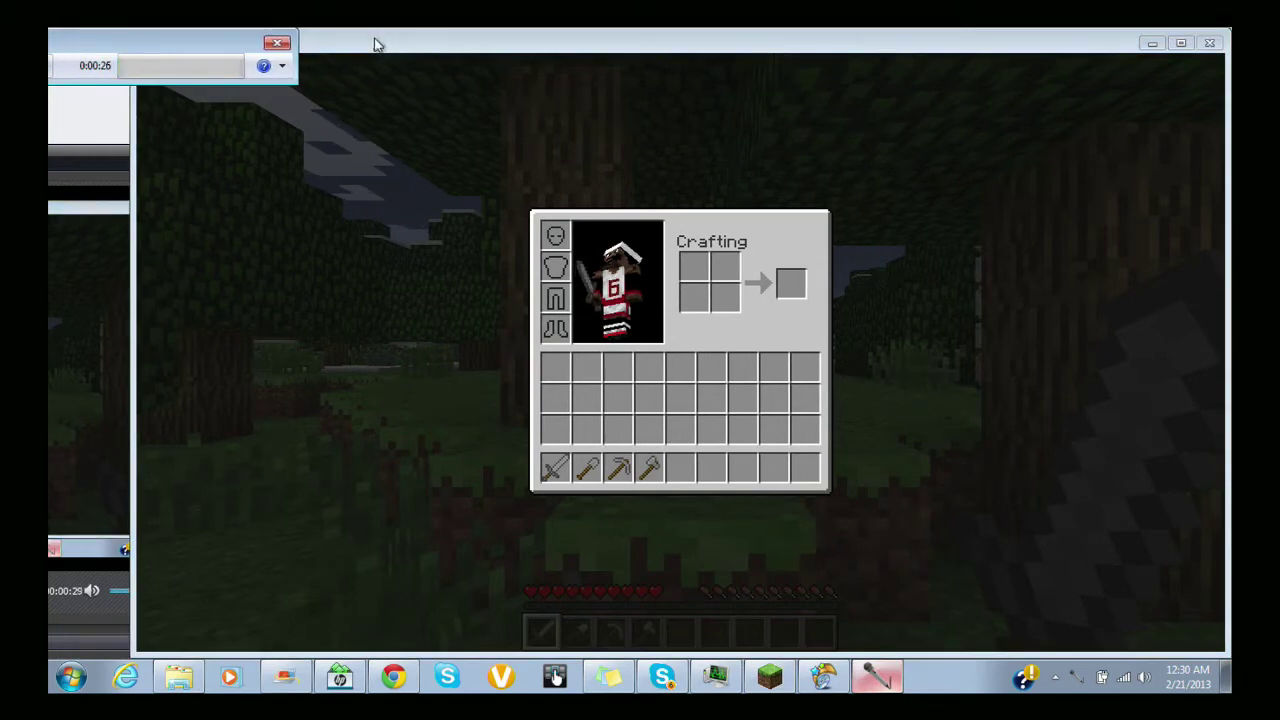
left_click_drag(376, 43, 359, 43)
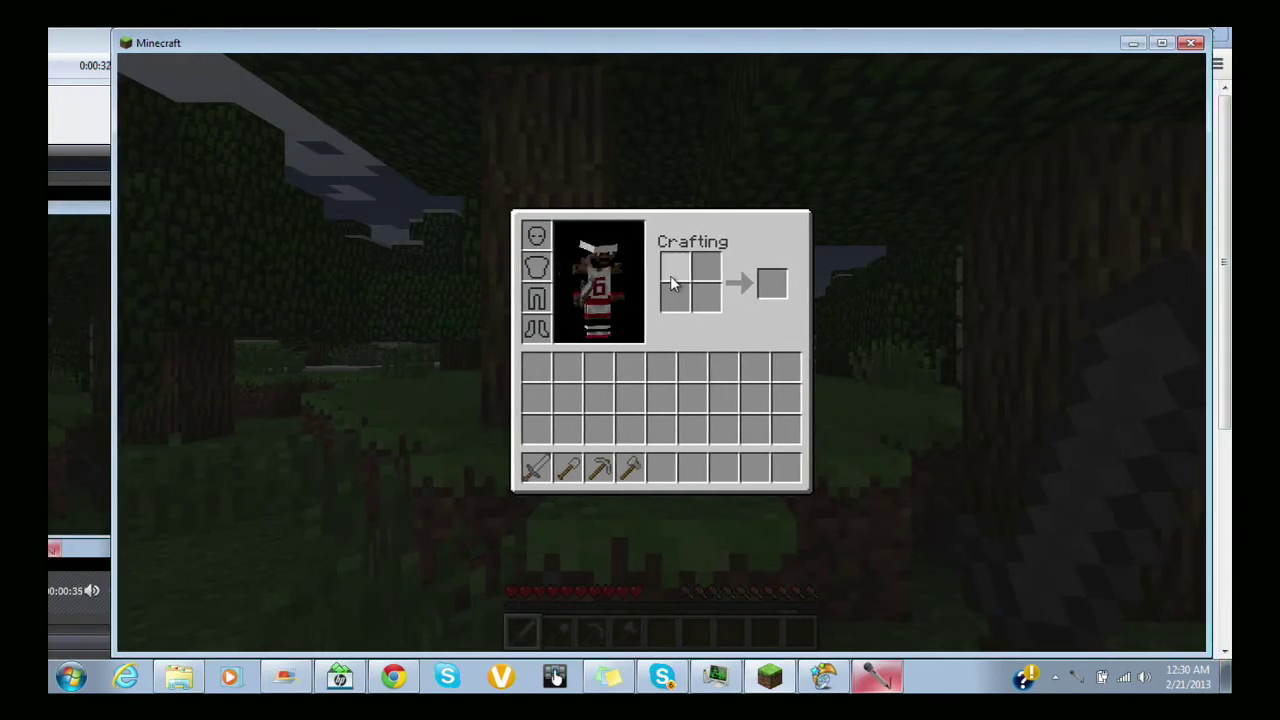
Close the inventory, visit Options from the pause menu, then resume the game
key("e")
key("Escape")
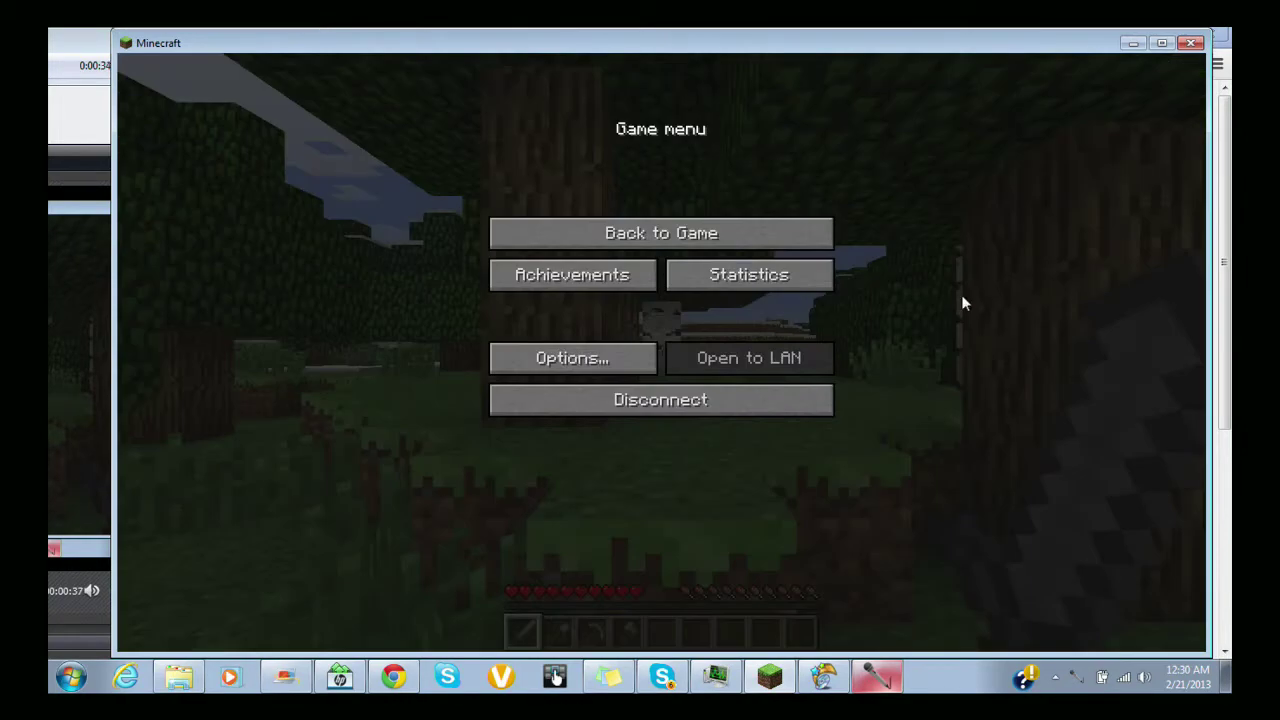
left_click_drag(1212, 226, 1228, 224)
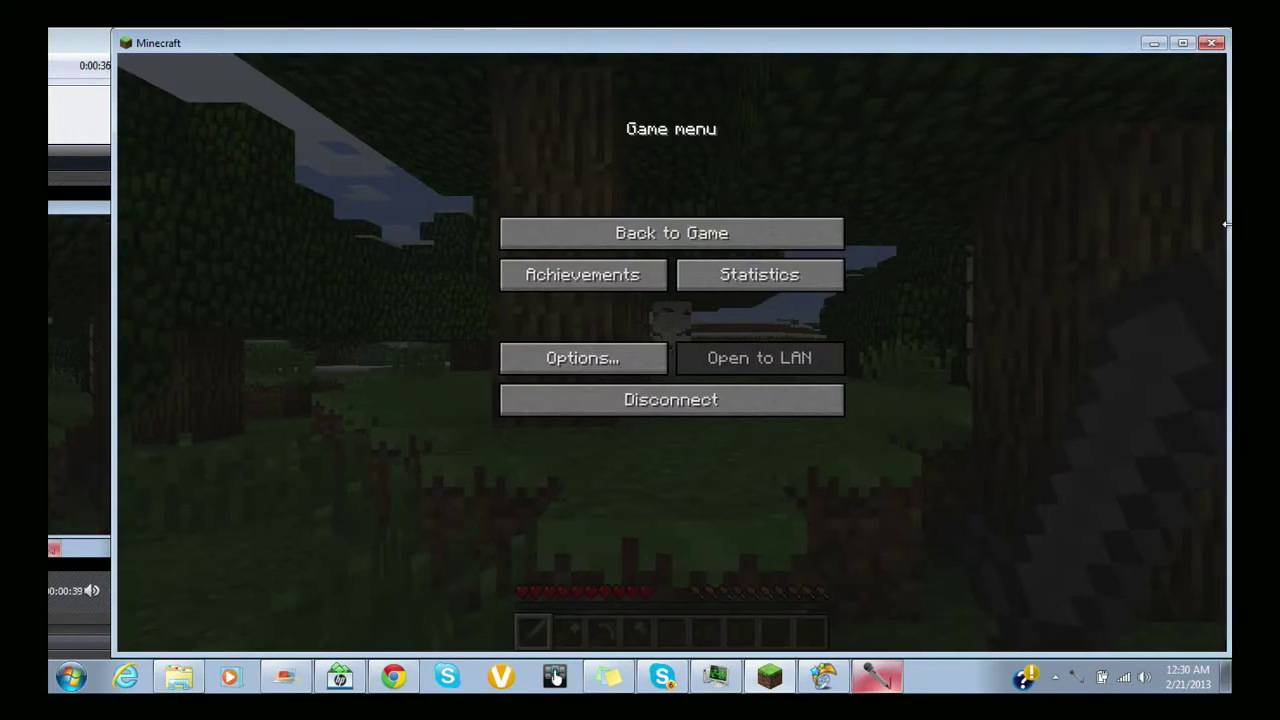
left_click(560, 358)
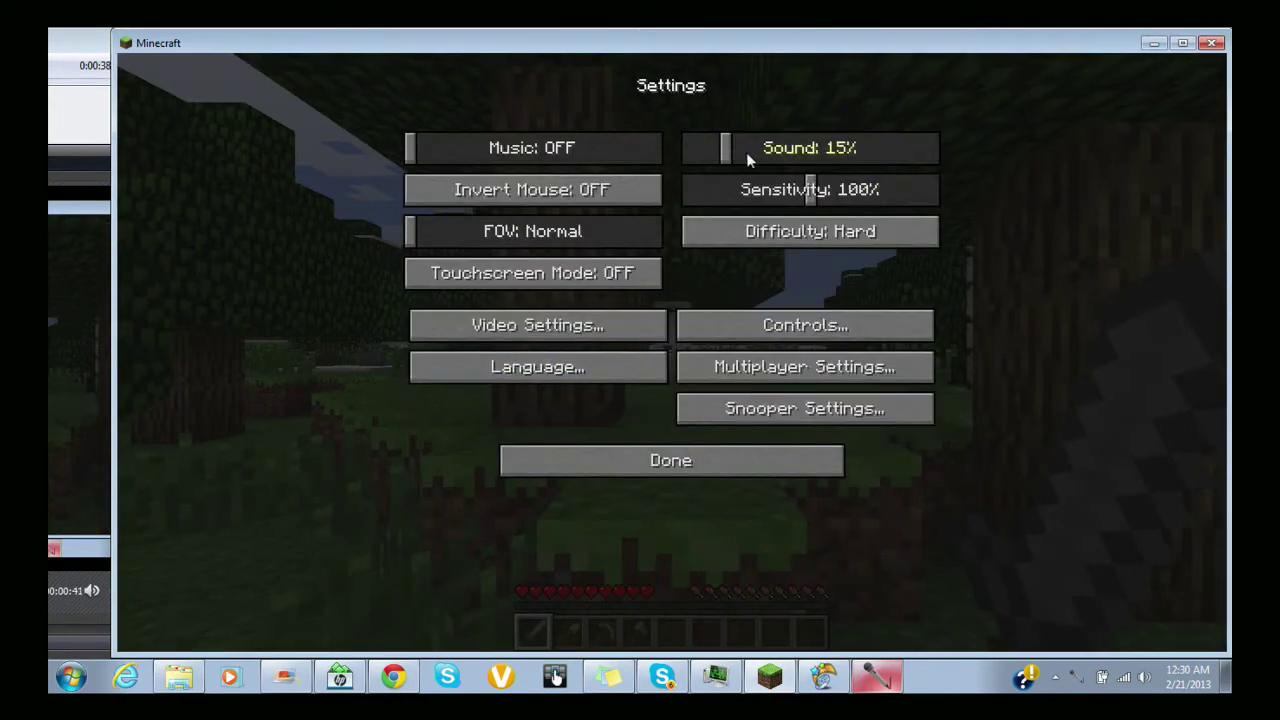
left_click(693, 460)
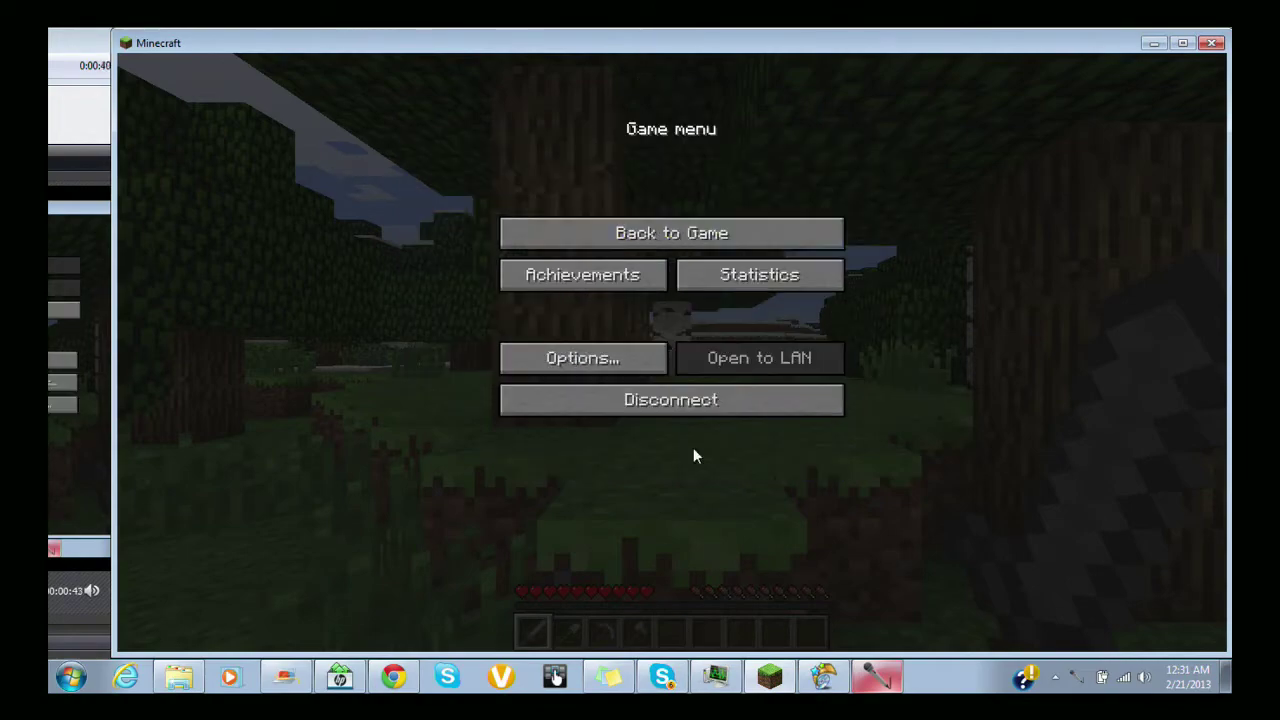
left_click(684, 236)
Walk through the forest and across the snowy plain up onto the plateau
key("w")
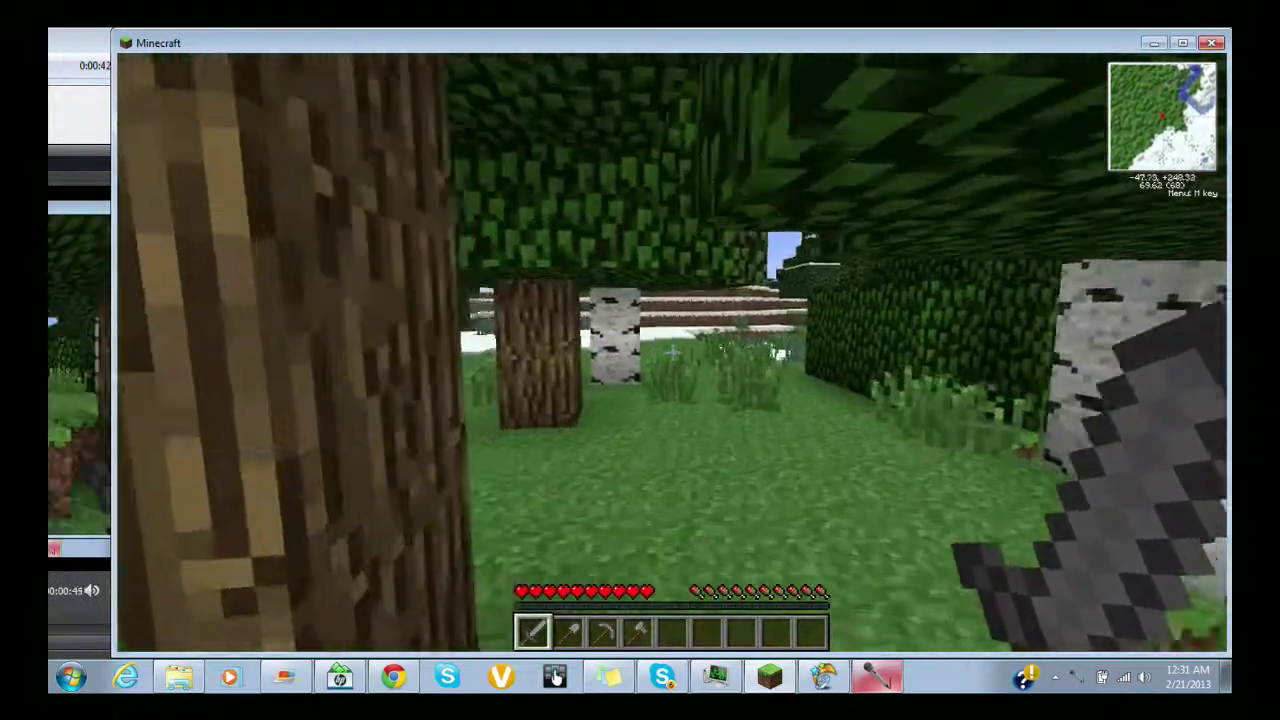
key("w")
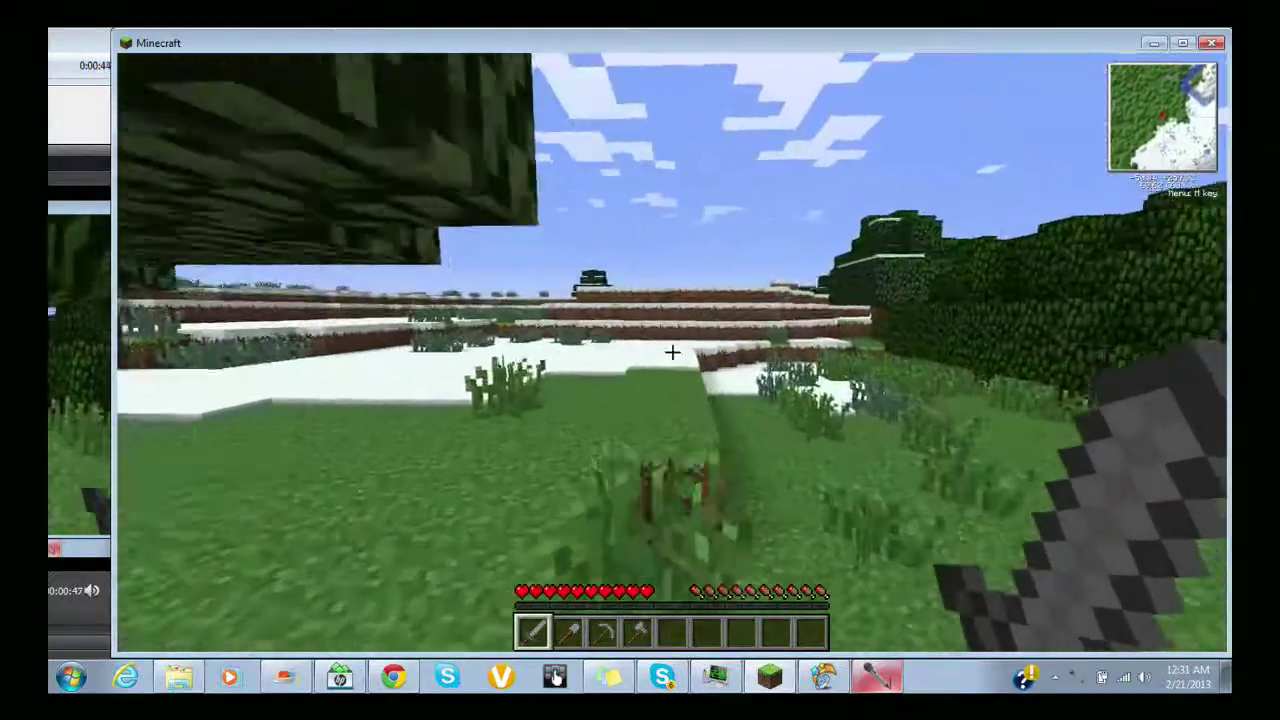
key("w")
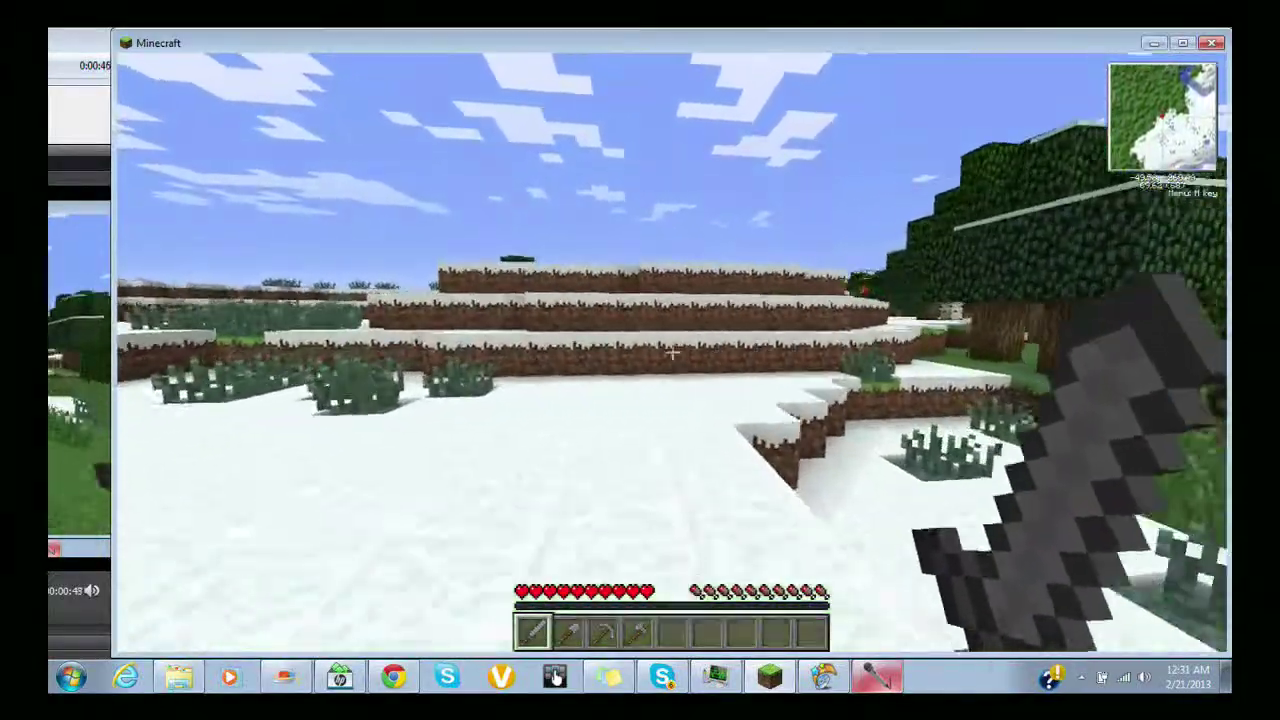
key("w")
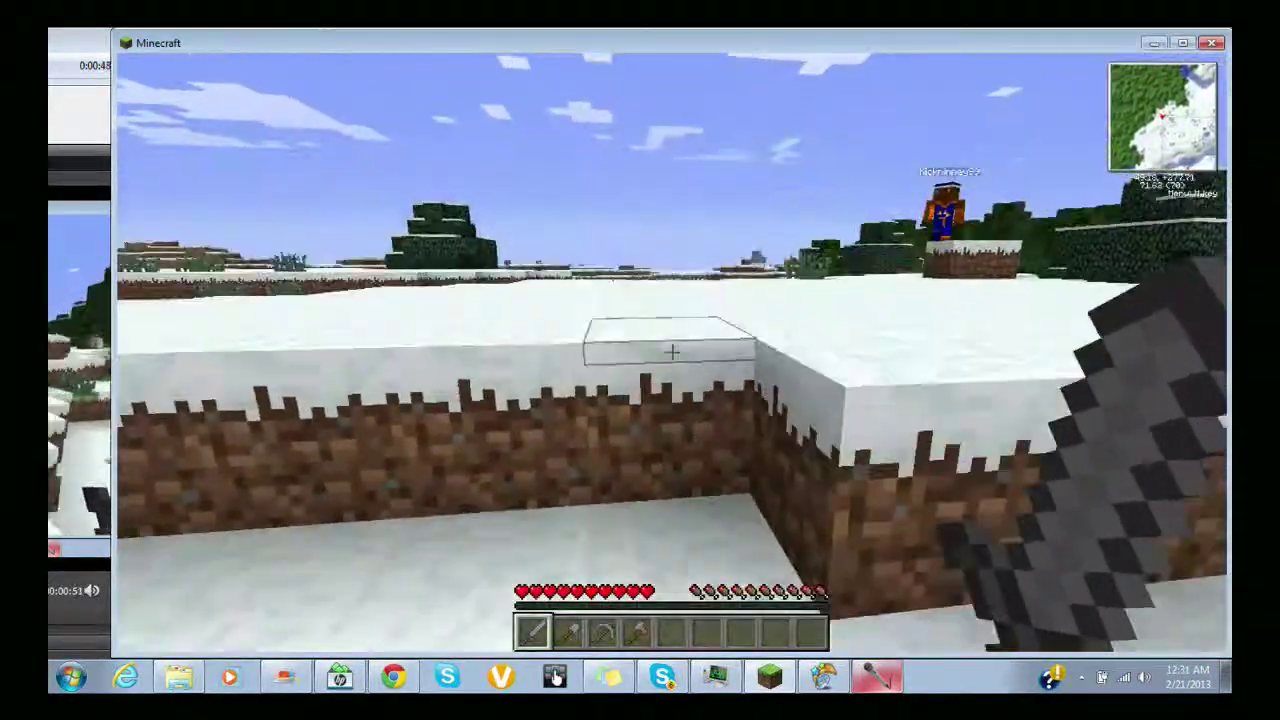
key("w")
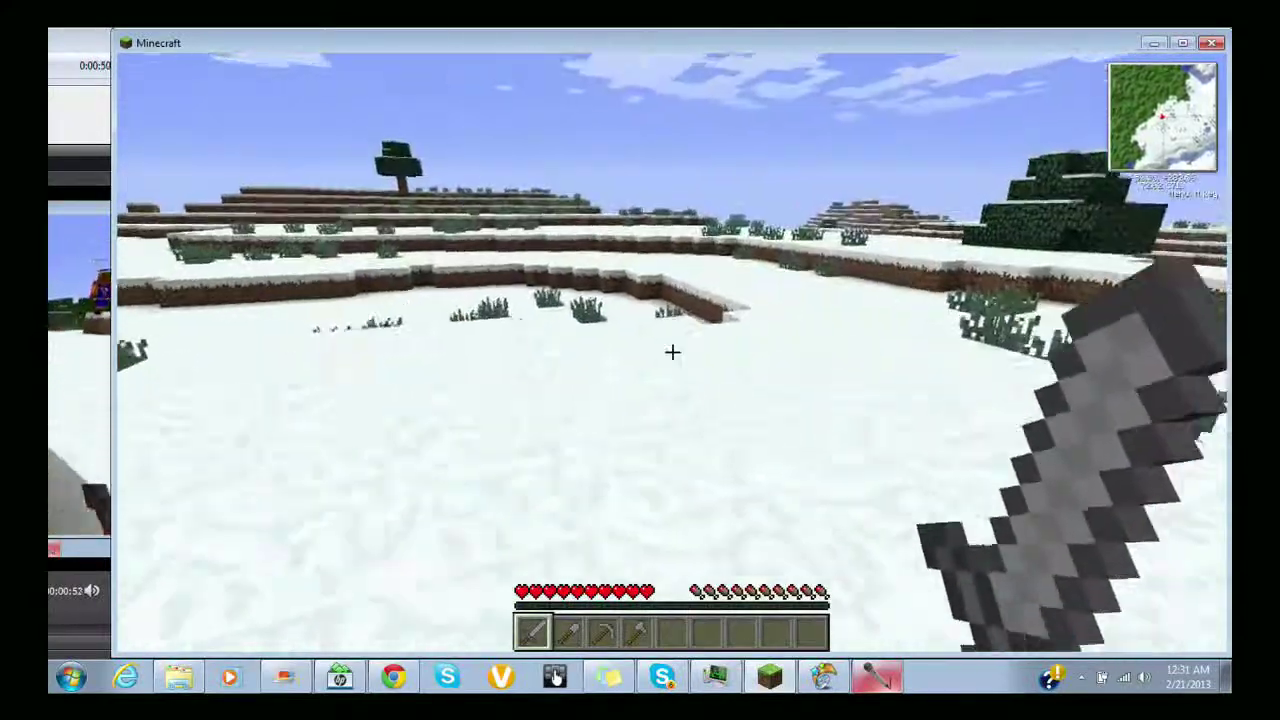
key("w")
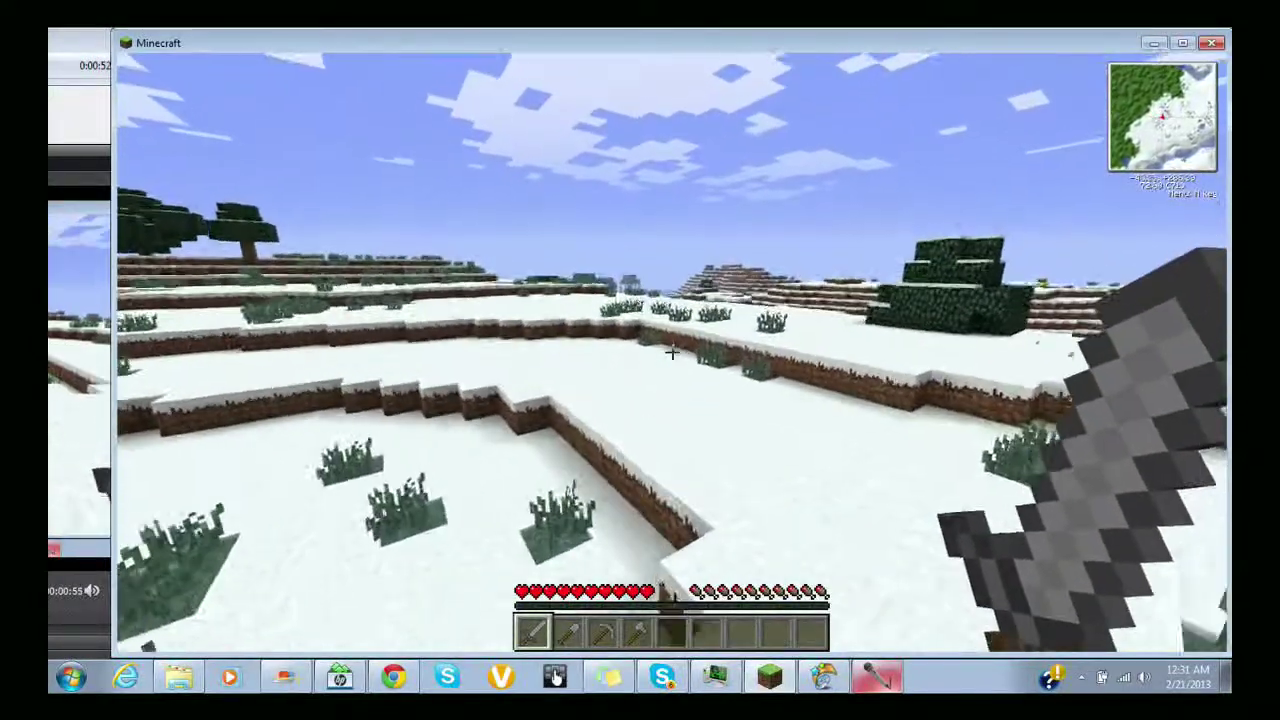
Run /clear for your own inventory and /clear <player> for the other player's
key("slash")
type("clea")
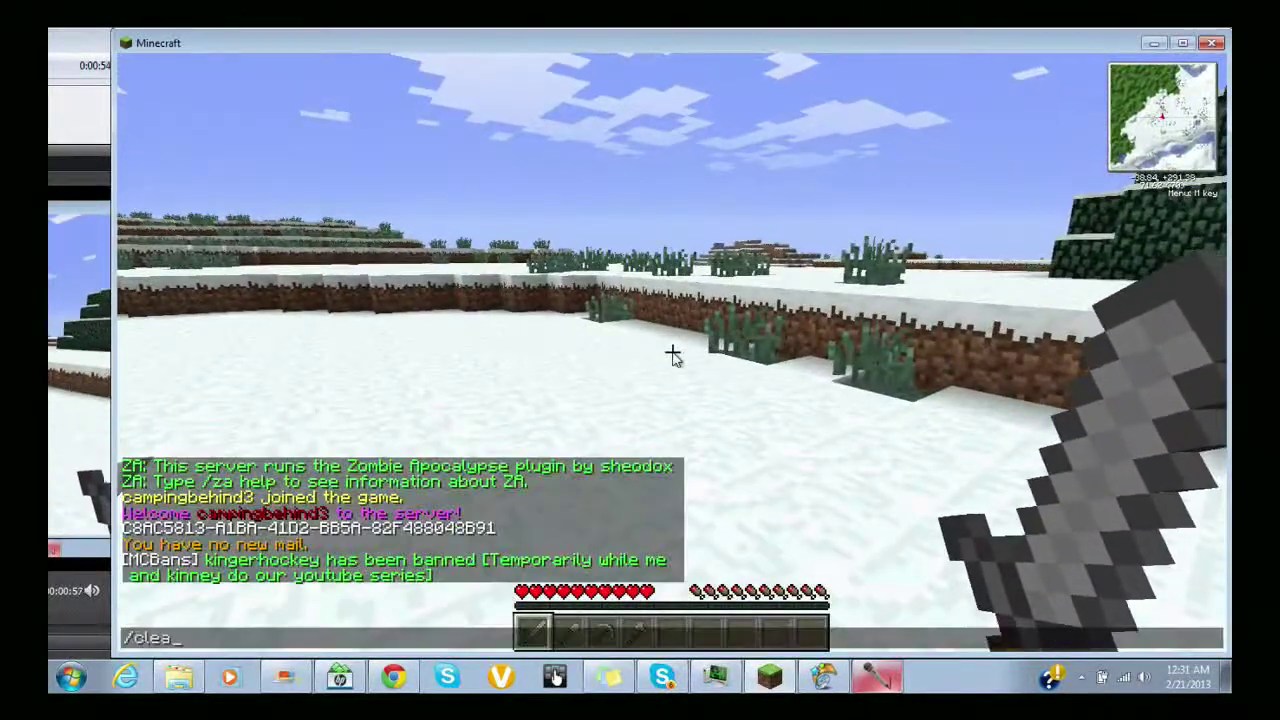
type("r")
key("Return")
key("slash")
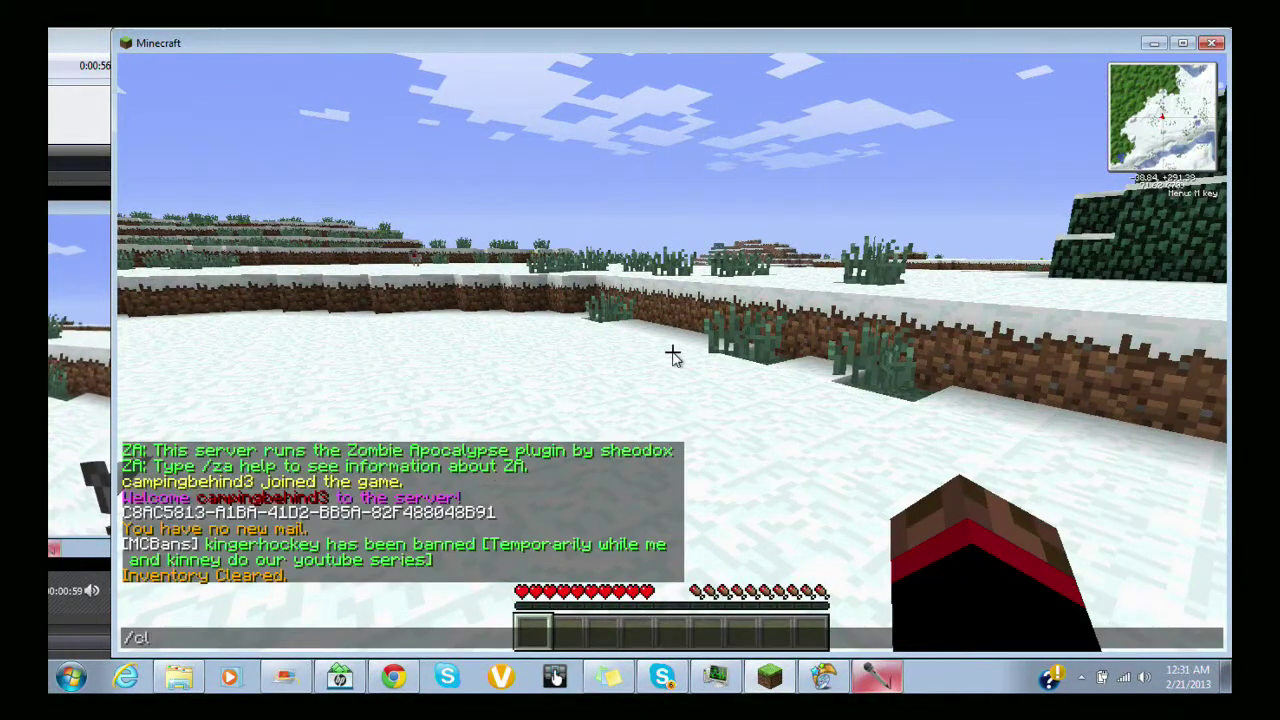
key("Return")
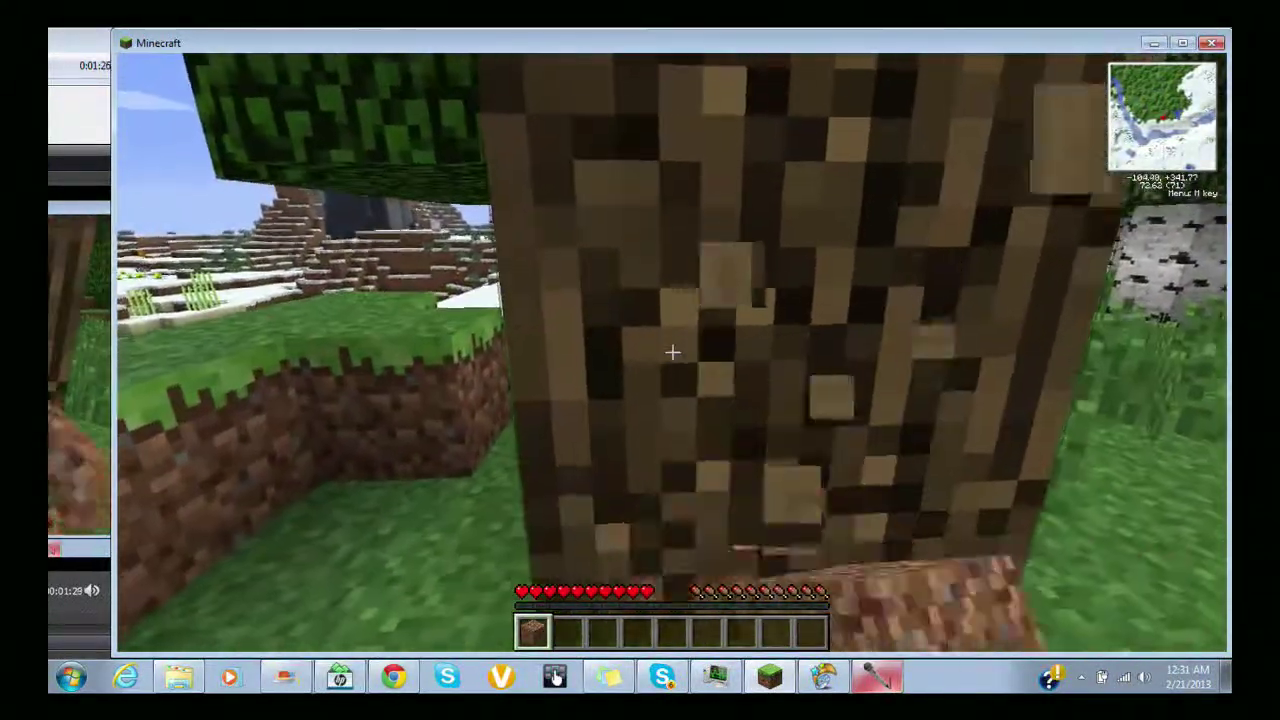
Break the overhead log blocks until the hotbar holds 3 wood, then check the inventory
left_click(672, 352)
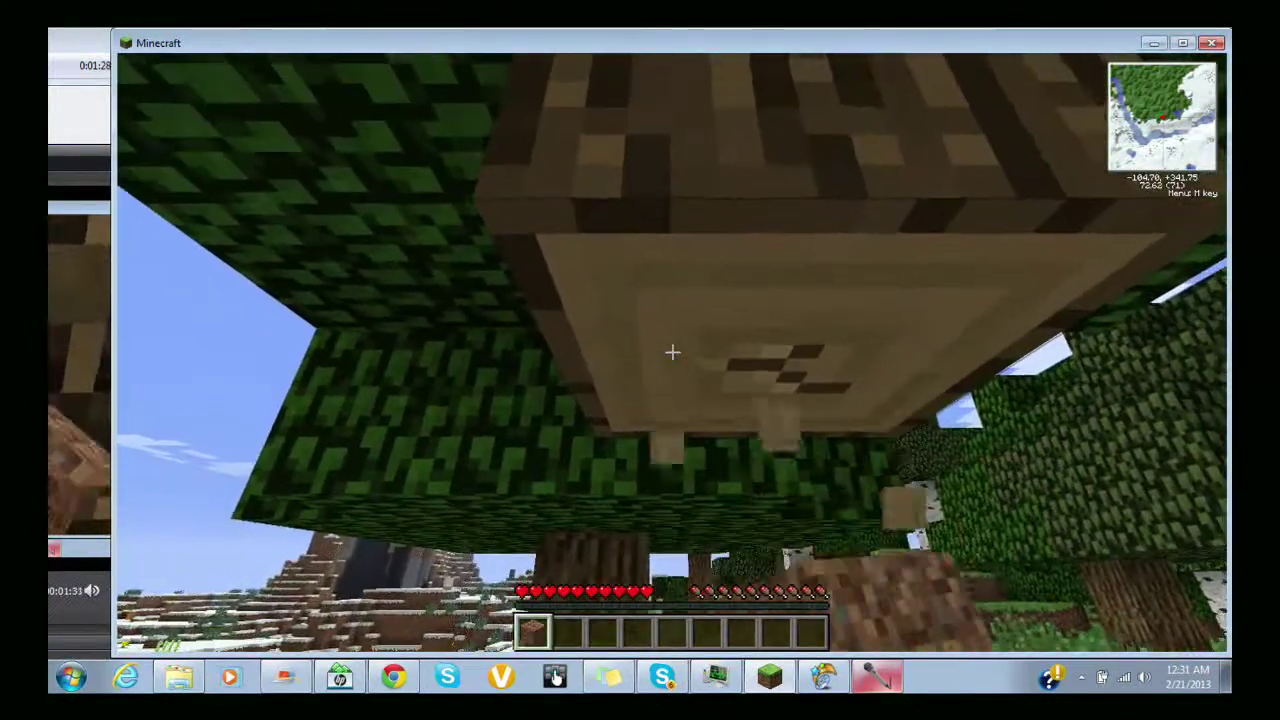
left_click(672, 352)
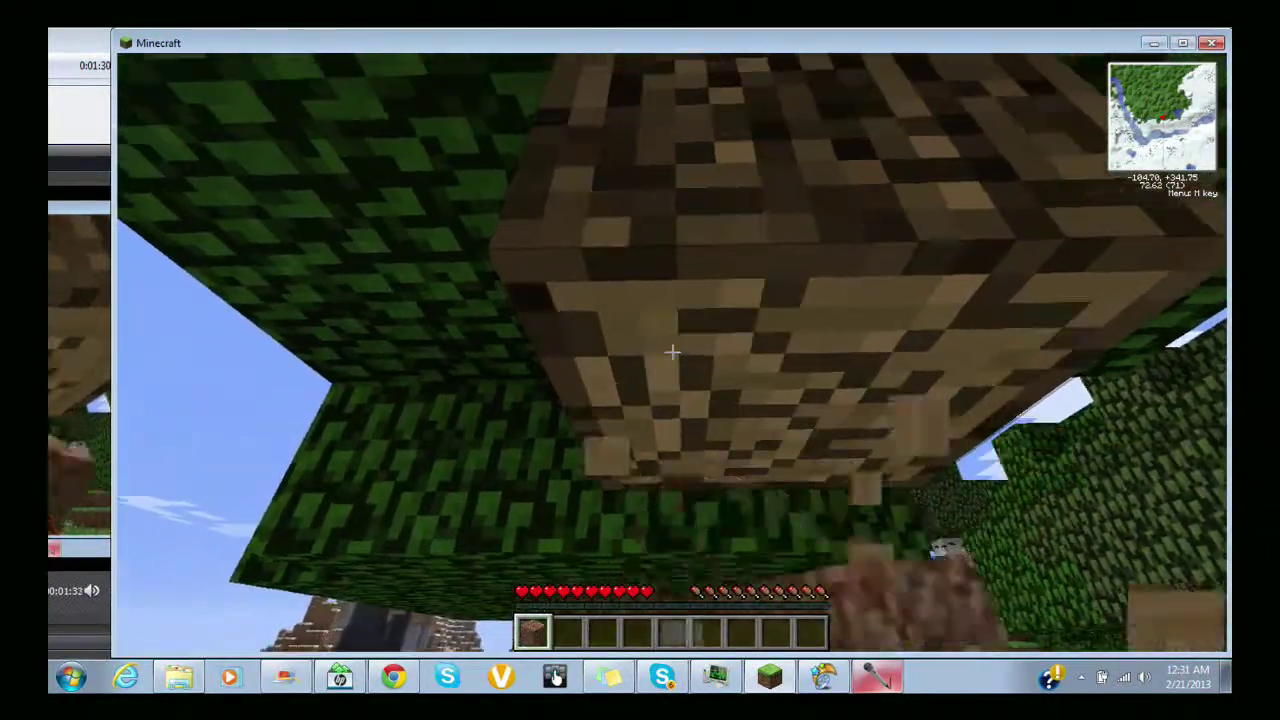
left_click(672, 352)
left_click(672, 352)
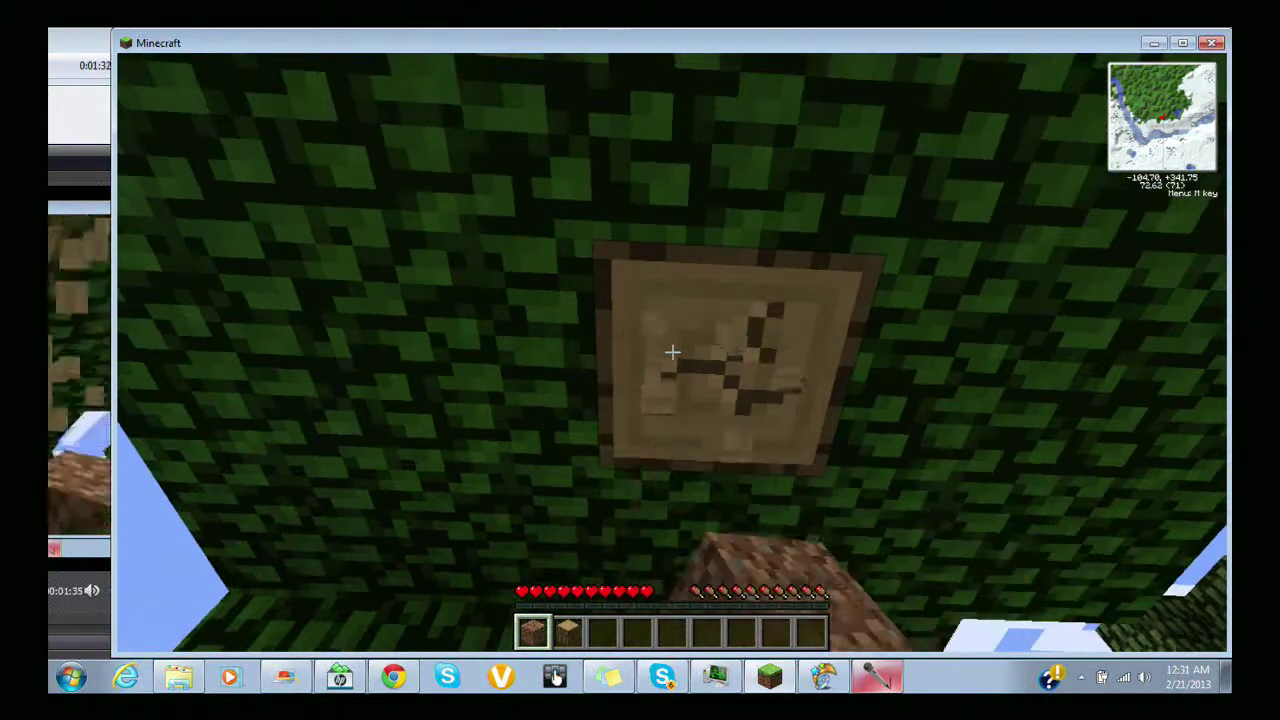
left_click(672, 352)
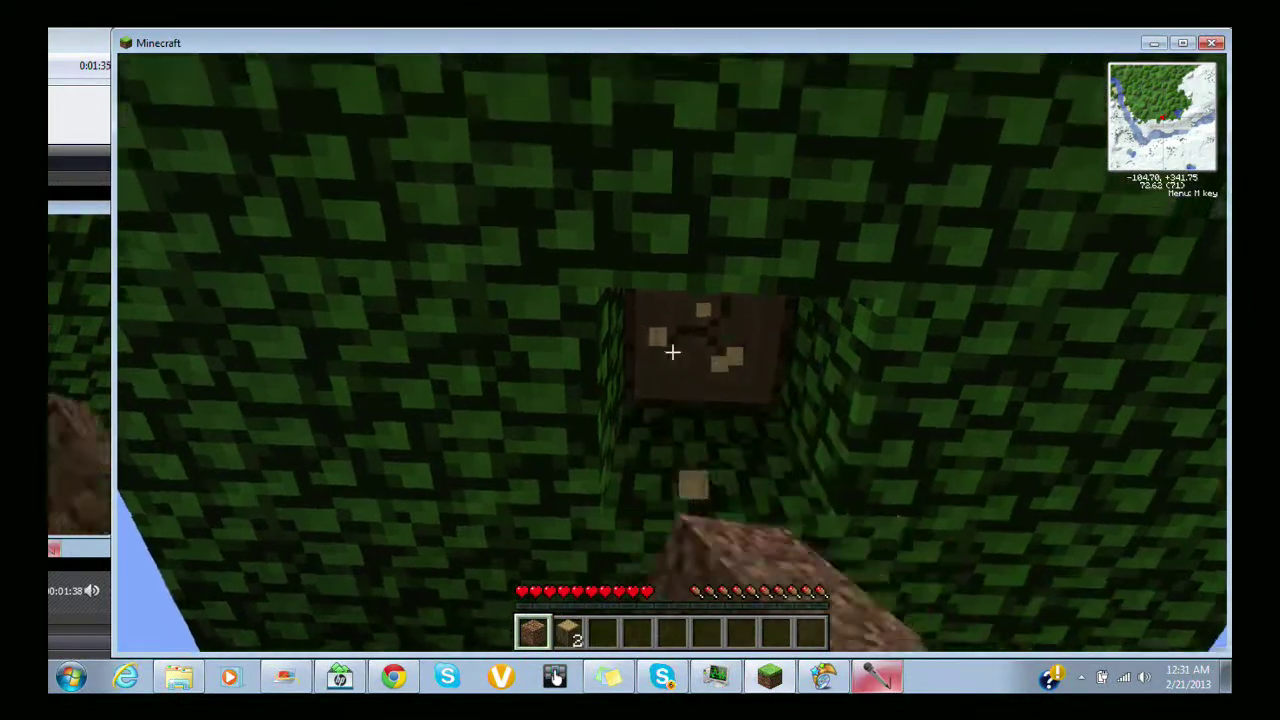
left_click(672, 352)
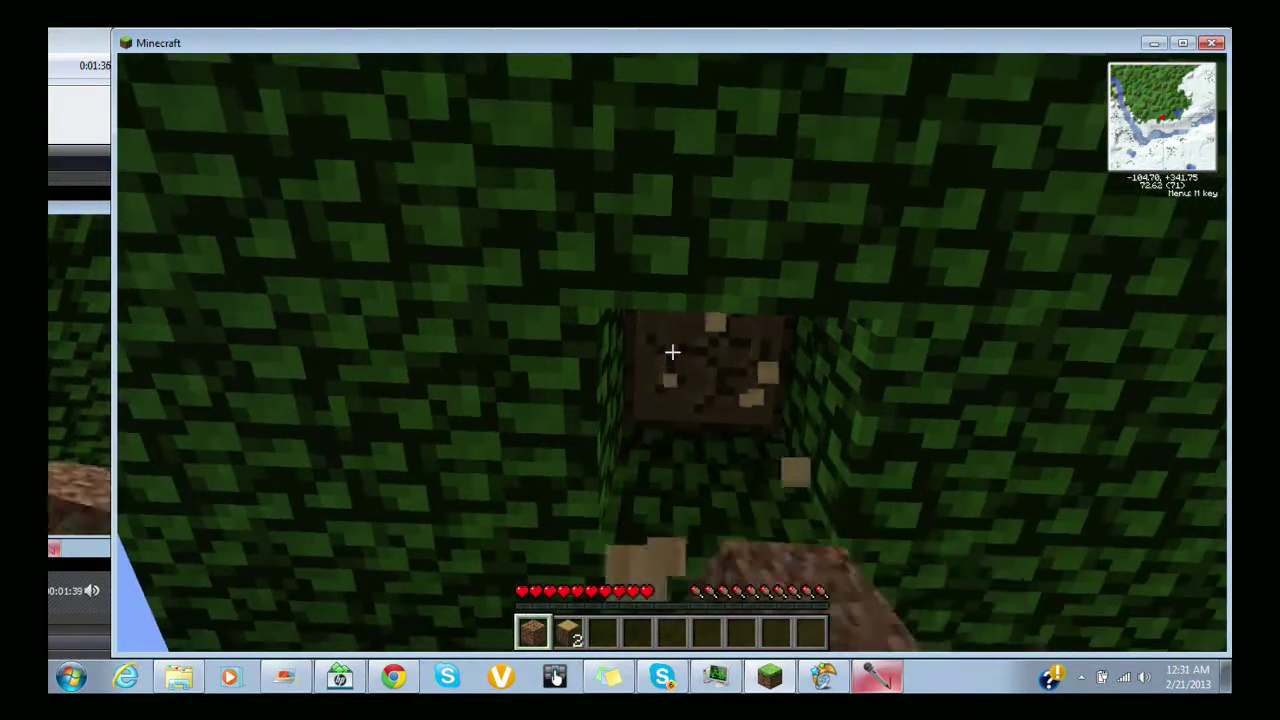
left_click(672, 352)
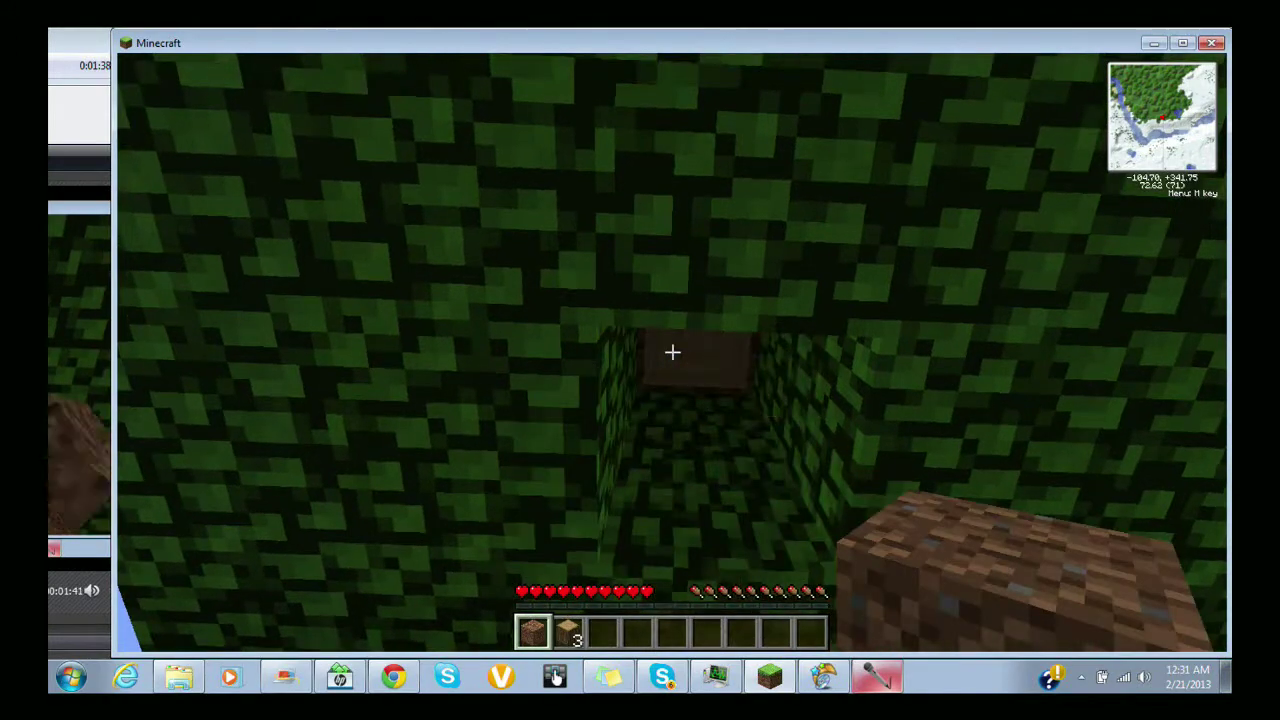
left_click(672, 352)
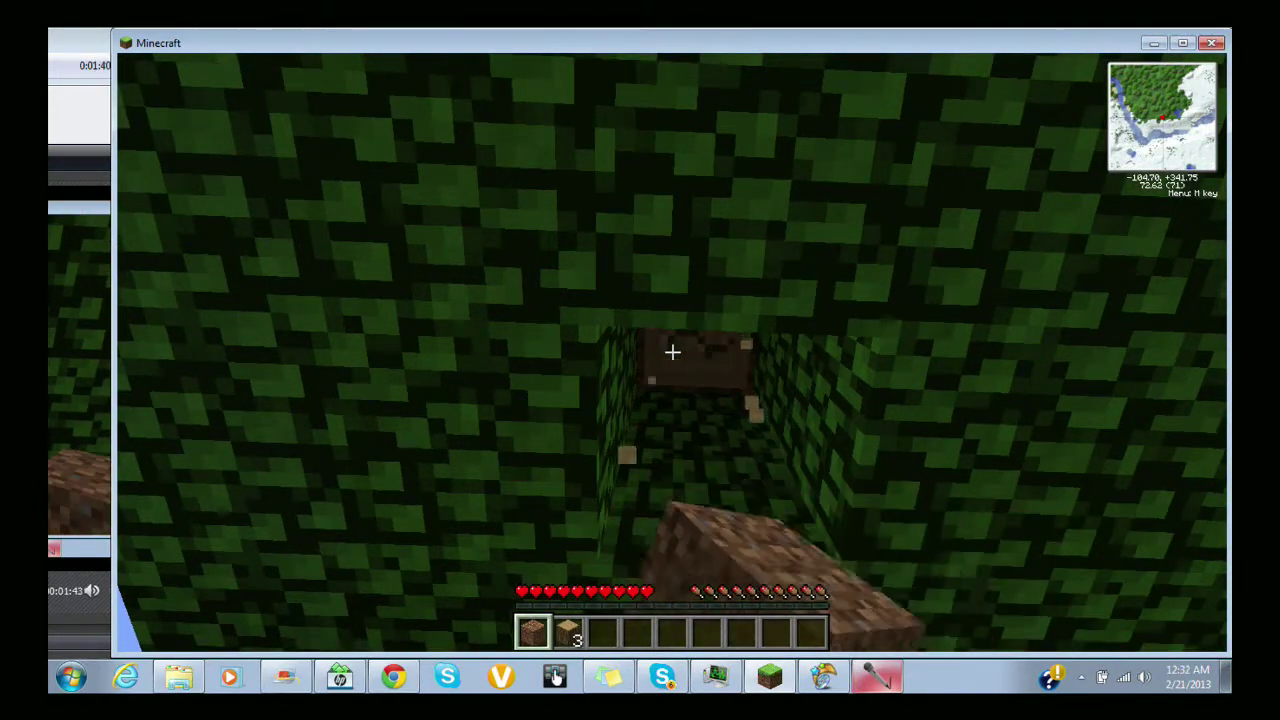
left_click(672, 352)
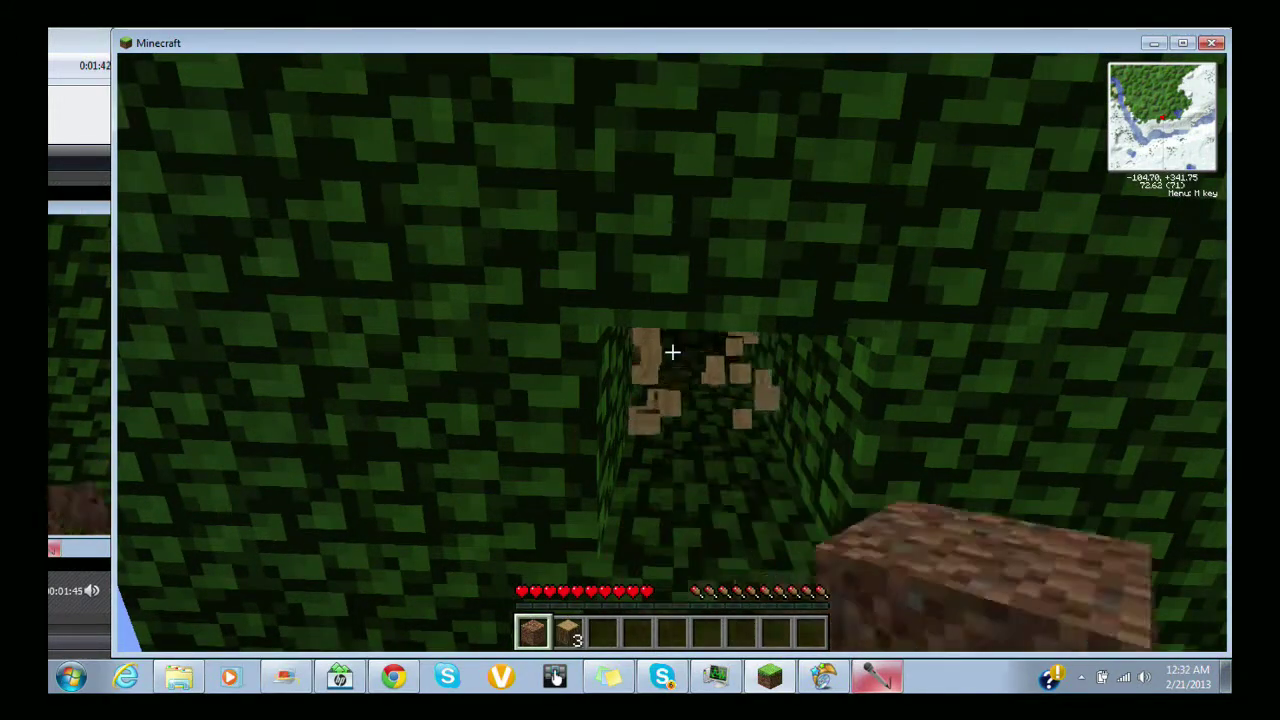
key("e")
key("alt+Tab")
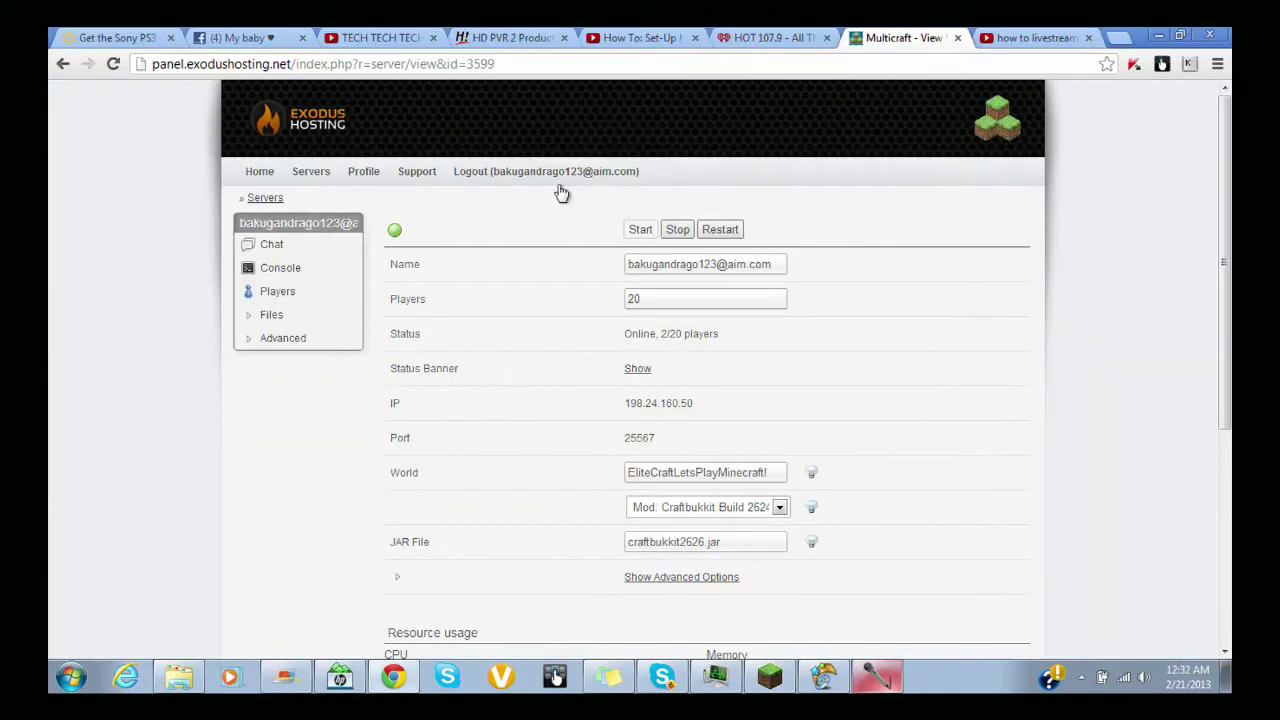
Log in to FTP File Access and browse plugins to the elitecraftletsplayminecraft! world folder
left_click(258, 314)
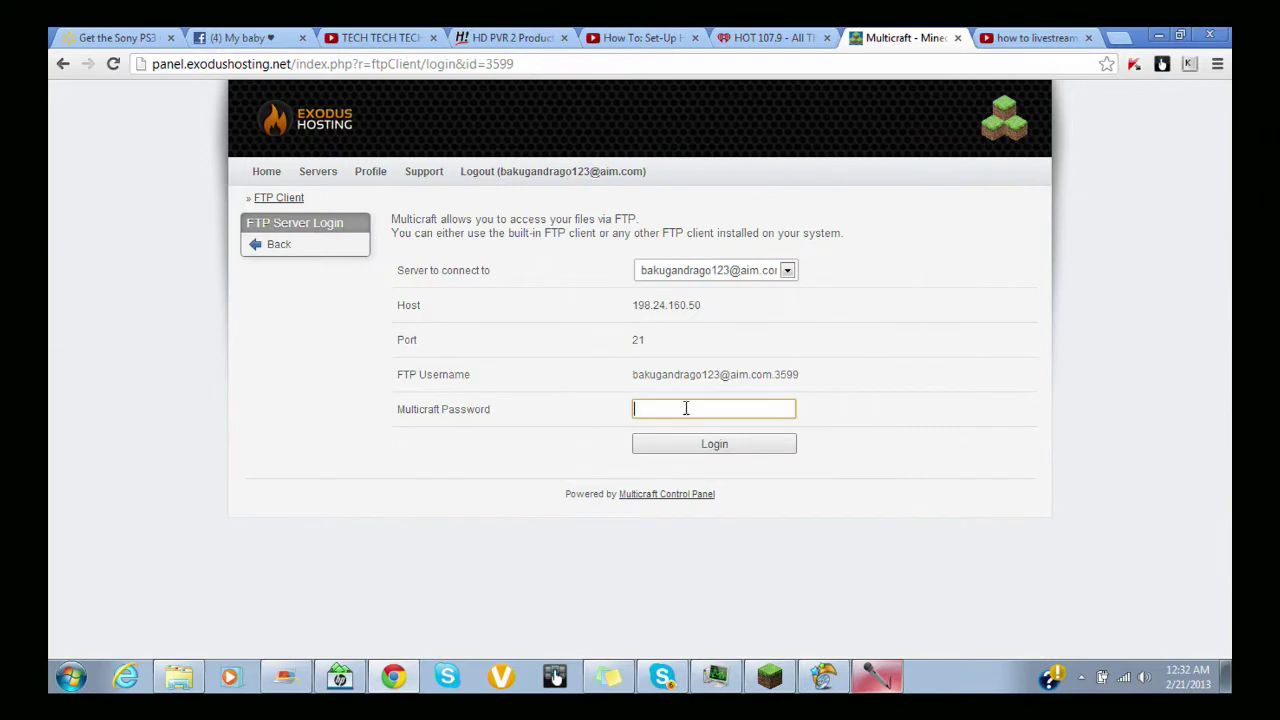
key("Return")
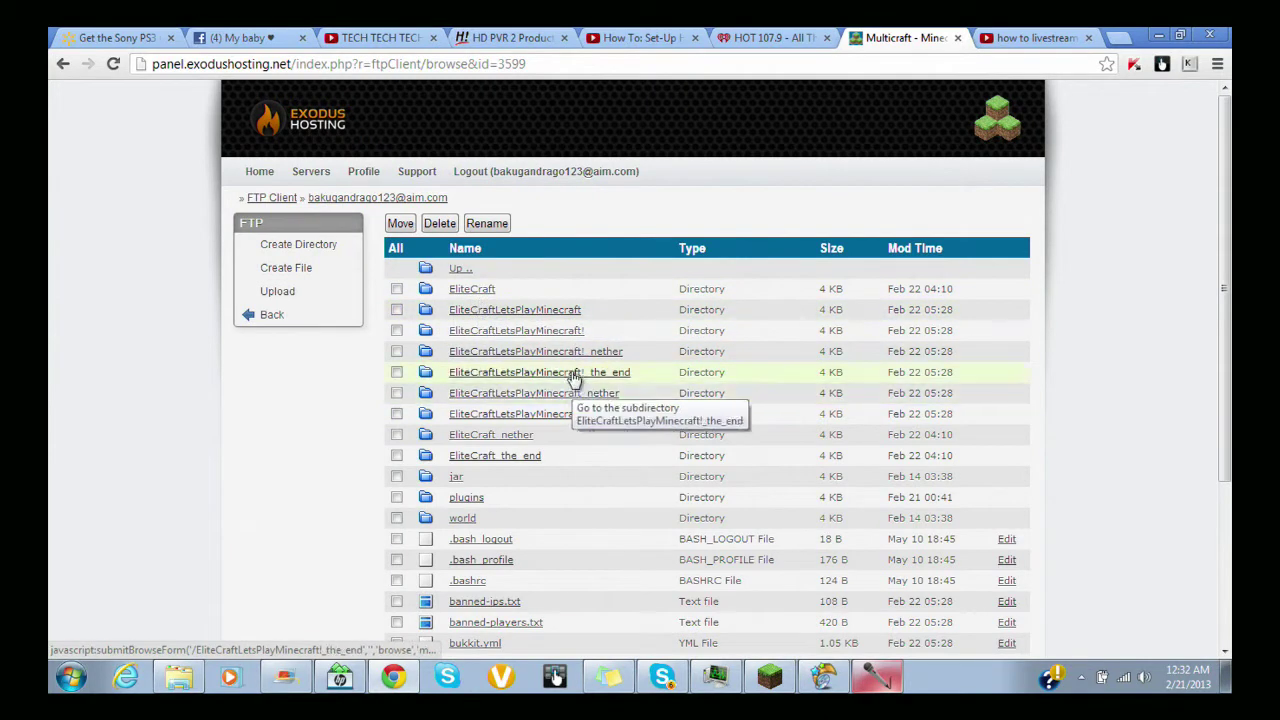
left_click(551, 331)
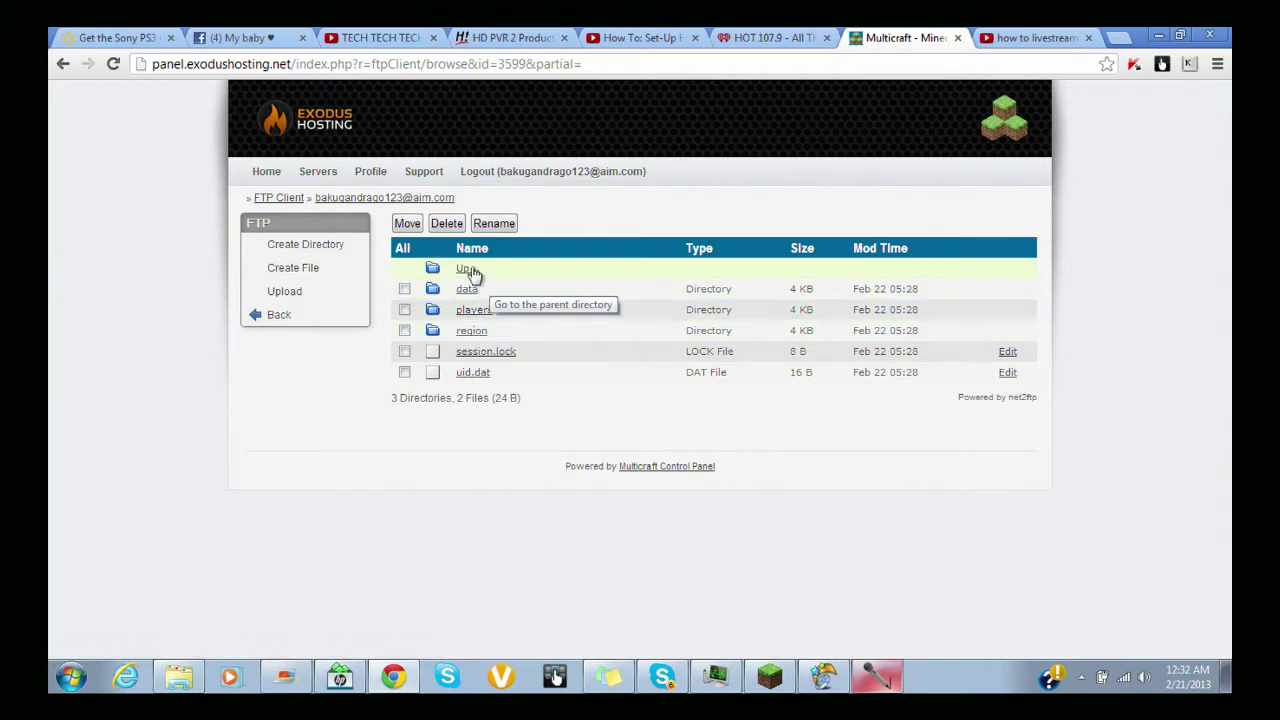
left_click(468, 270)
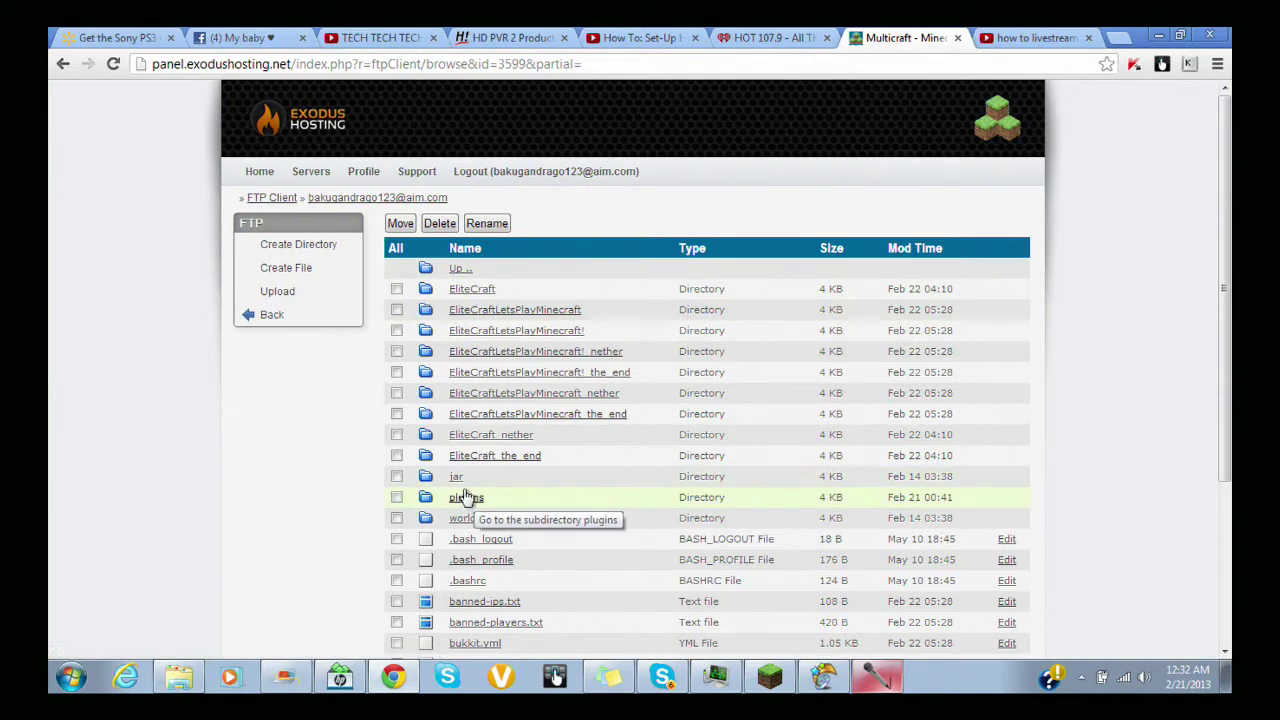
left_click(466, 498)
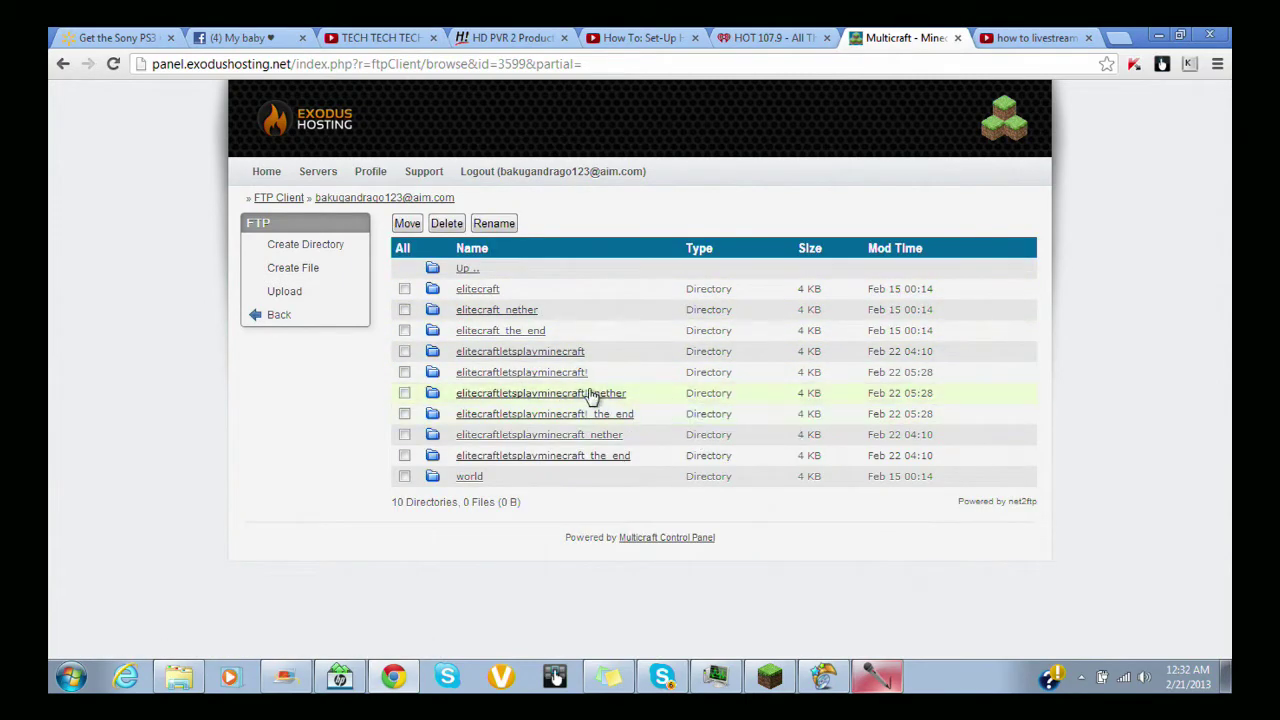
left_click(560, 372)
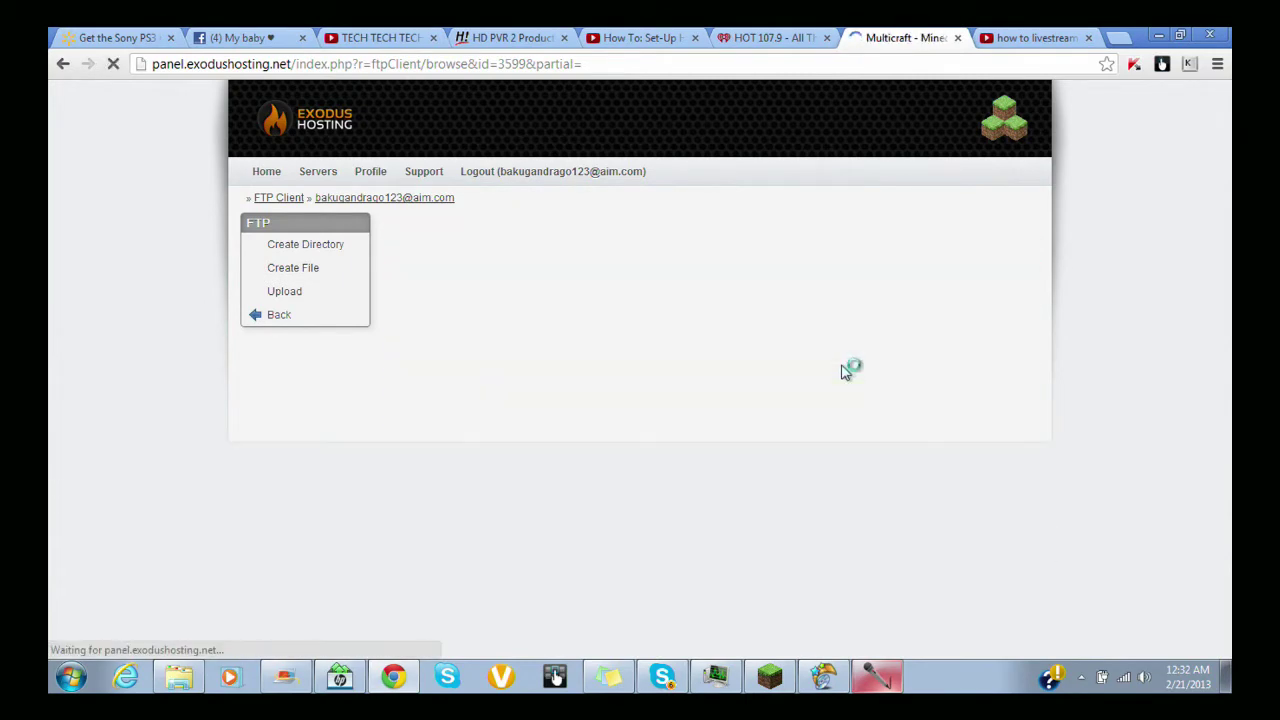
Overwrite groups.yml with the pasted Owner, Admin and Newbie config, save it, and go back
left_click(1010, 289)
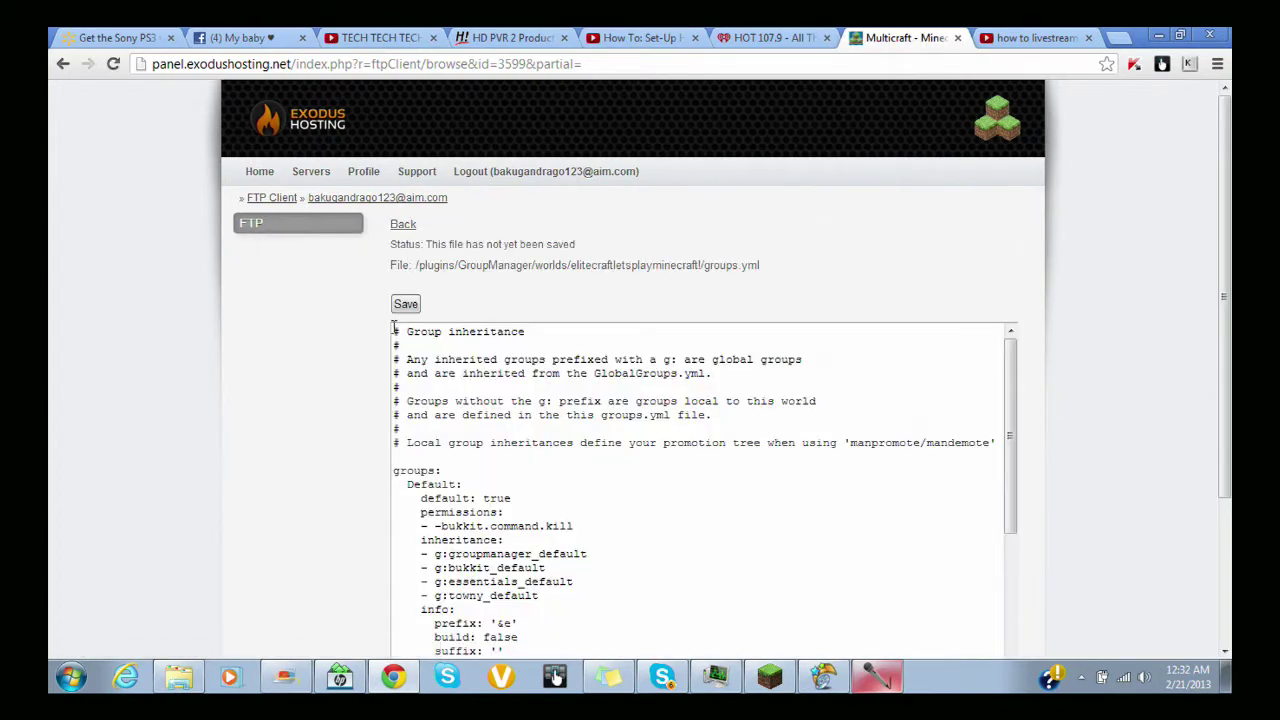
mouse_move(394, 327)
left_mouse_down()
mouse_move(556, 678)
mouse_move(800, 641)
left_mouse_up()
key("Delete")
right_click(686, 401)
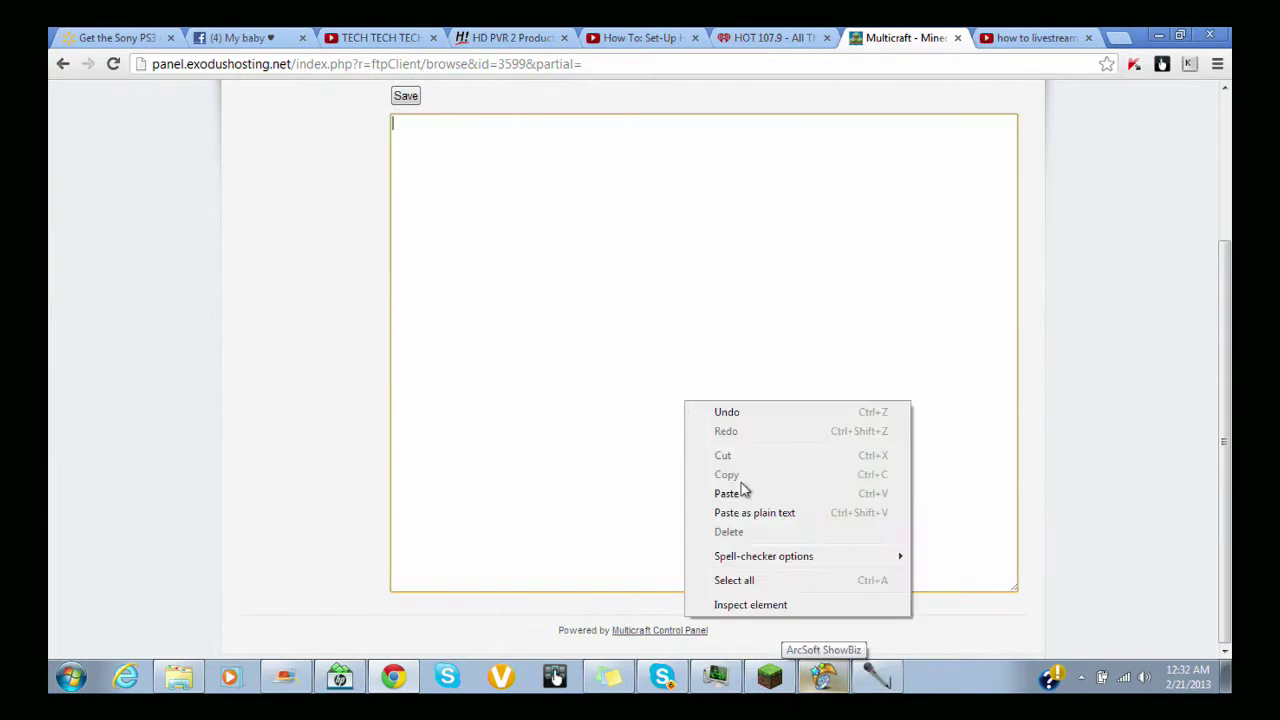
left_click(727, 494)
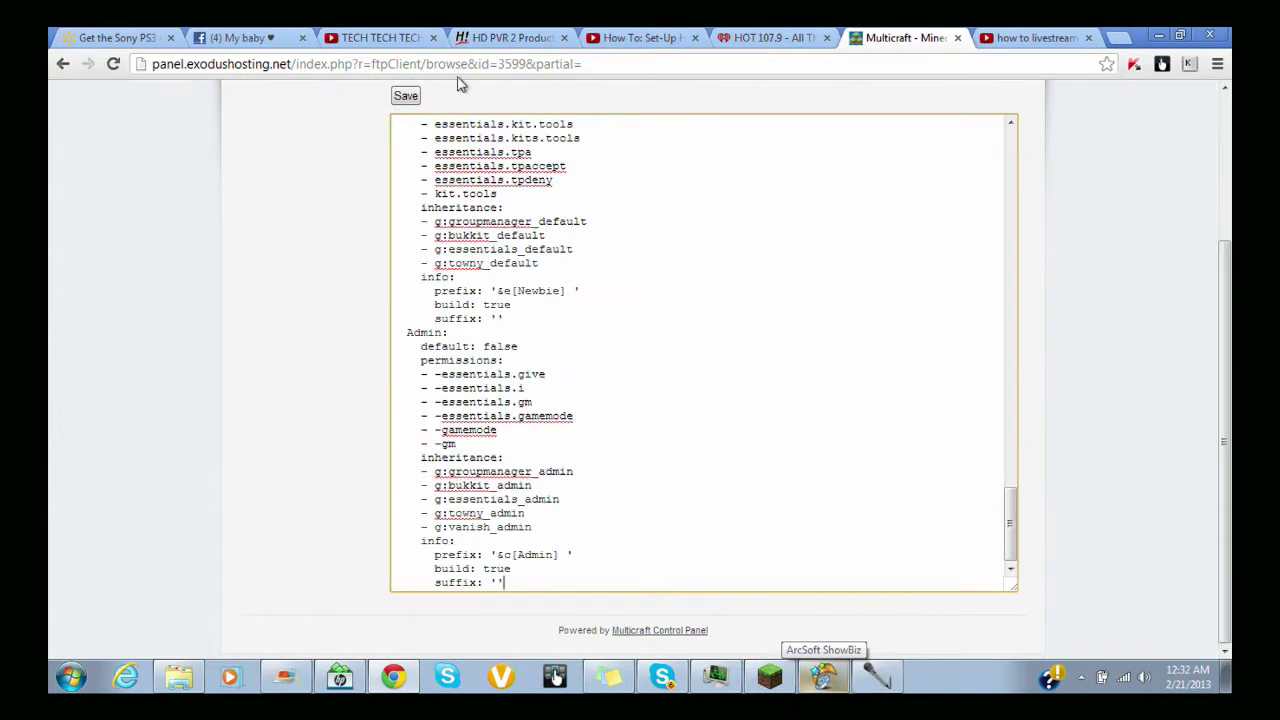
left_click(406, 96)
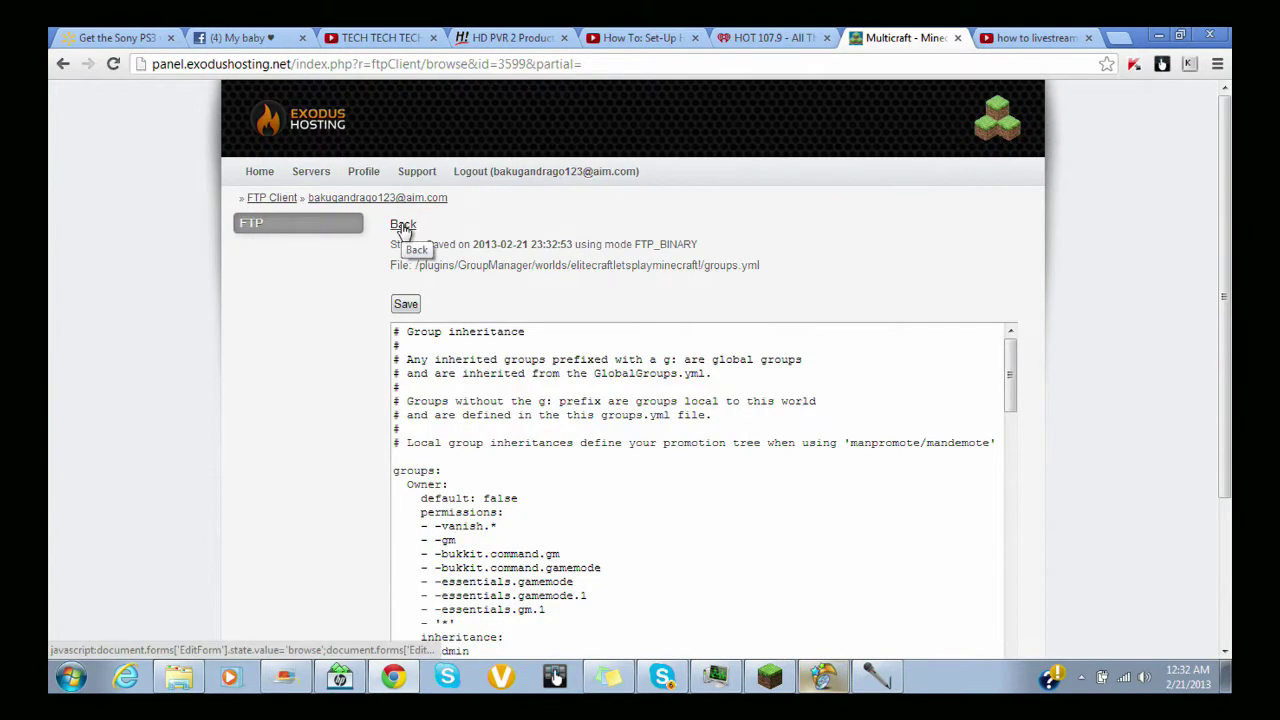
left_click(403, 225)
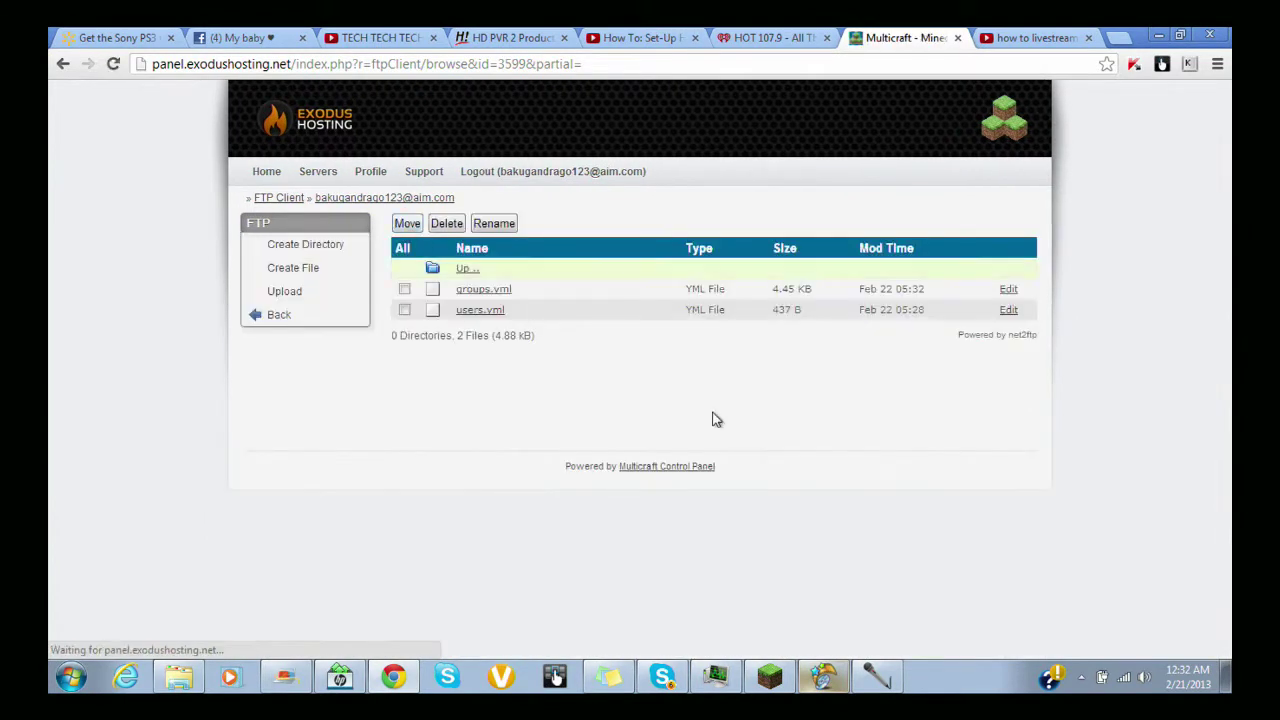
Run the GroupManager load command in Minecraft chat, moving players into Newbie
left_click(769, 677)
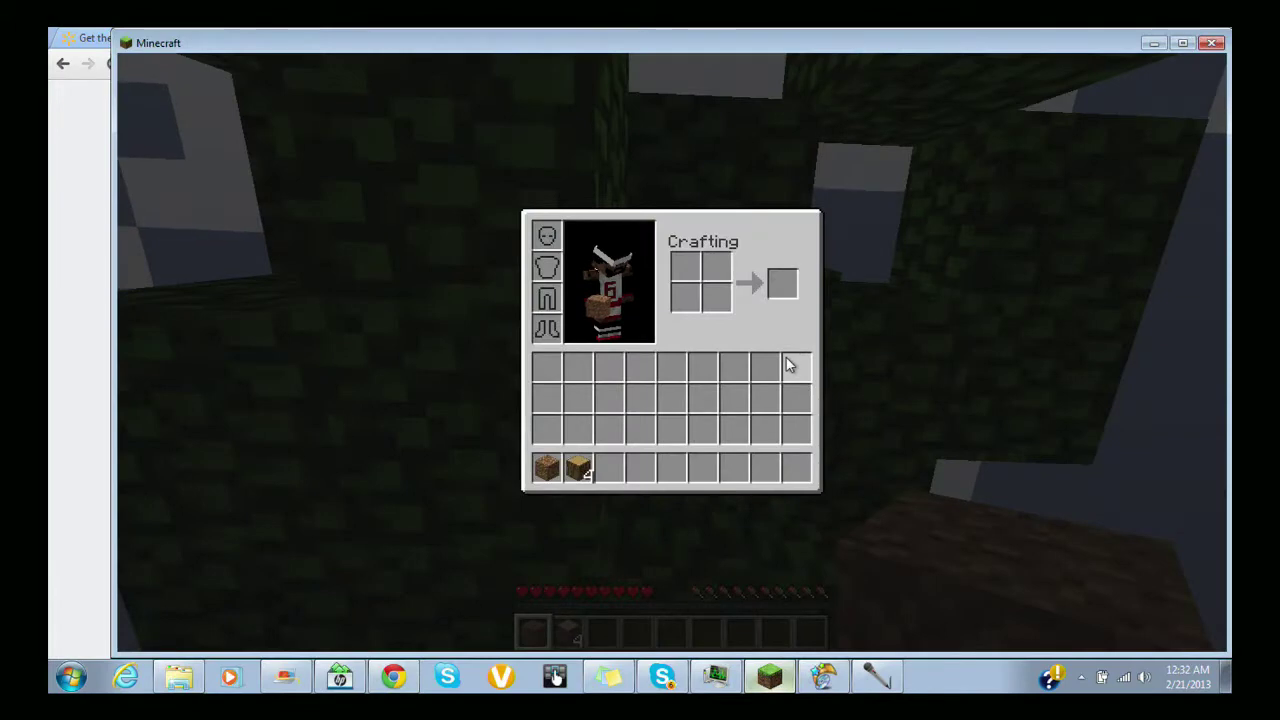
key("Escape")
type("/")
type("load")
key("Return")
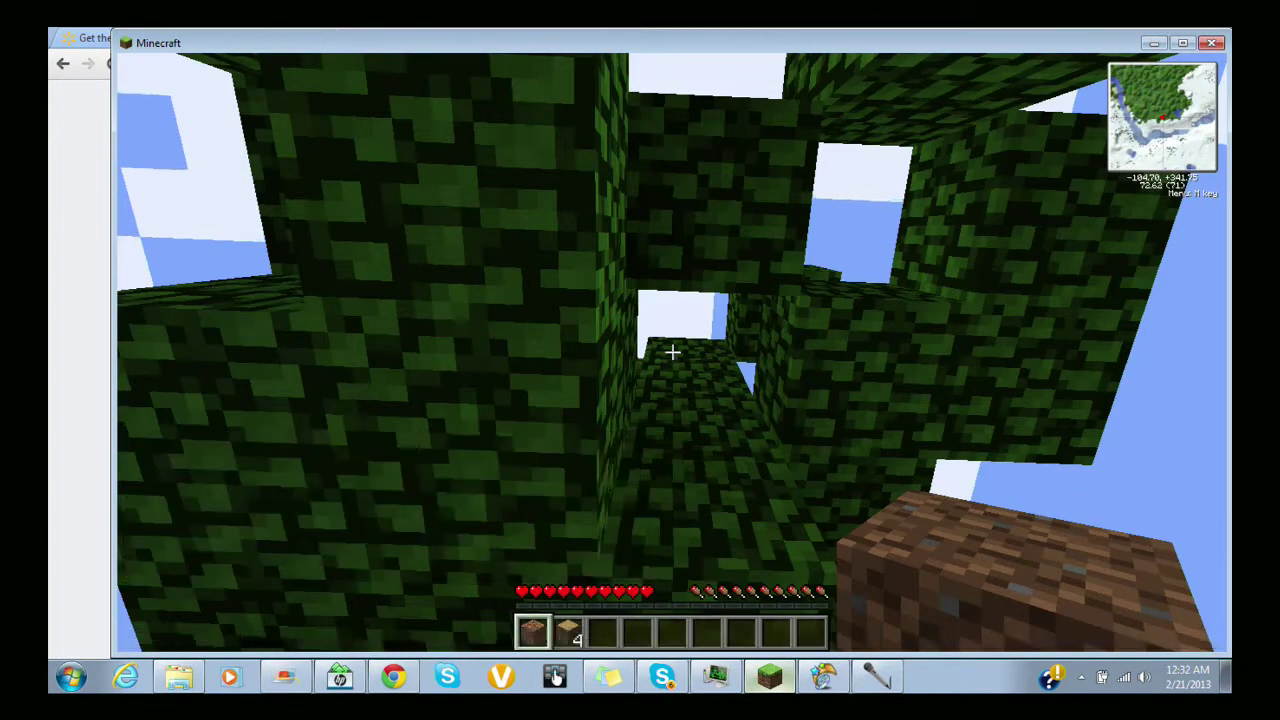
key("e")
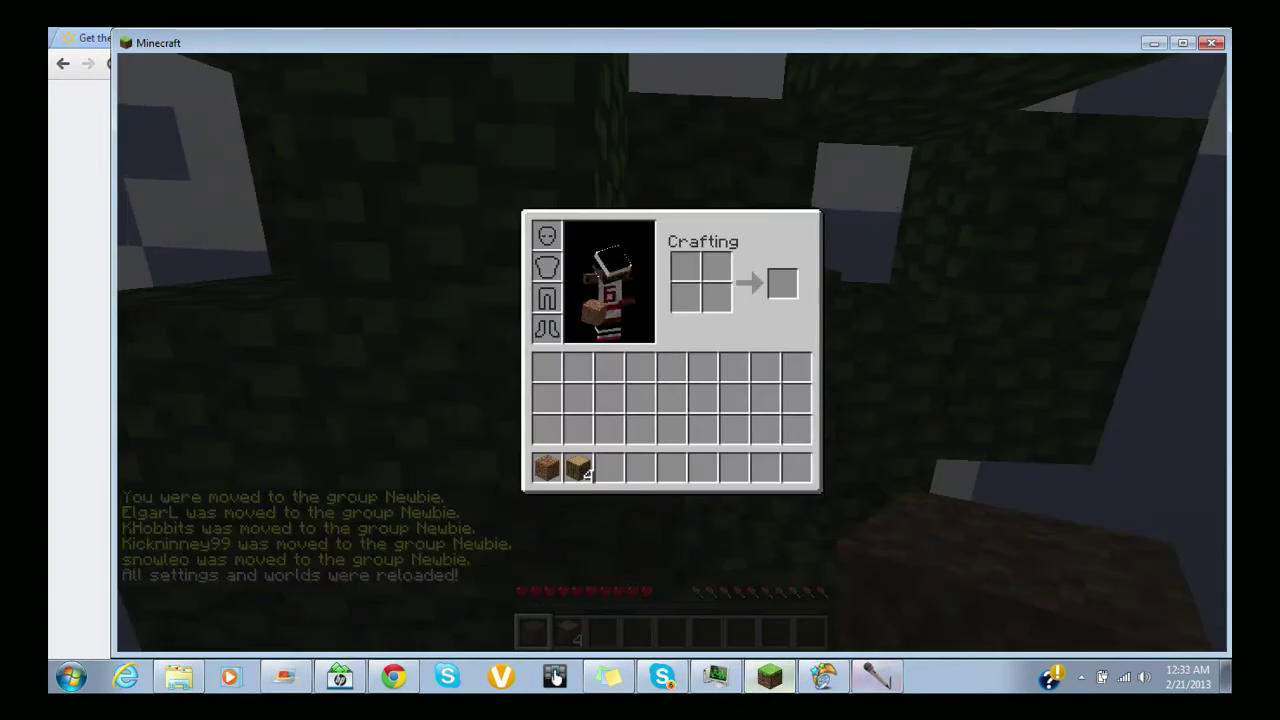
Minimize the game and browser windows, then bring the game window back
left_click(876, 677)
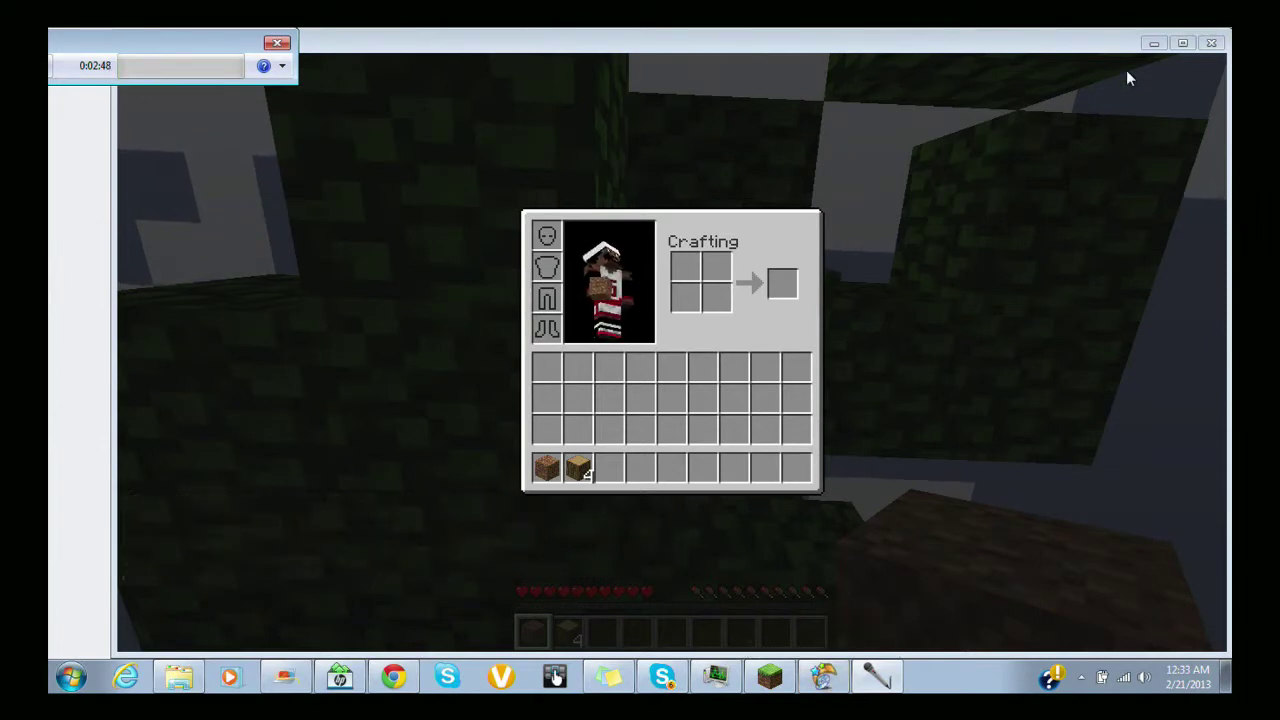
left_click(1152, 46)
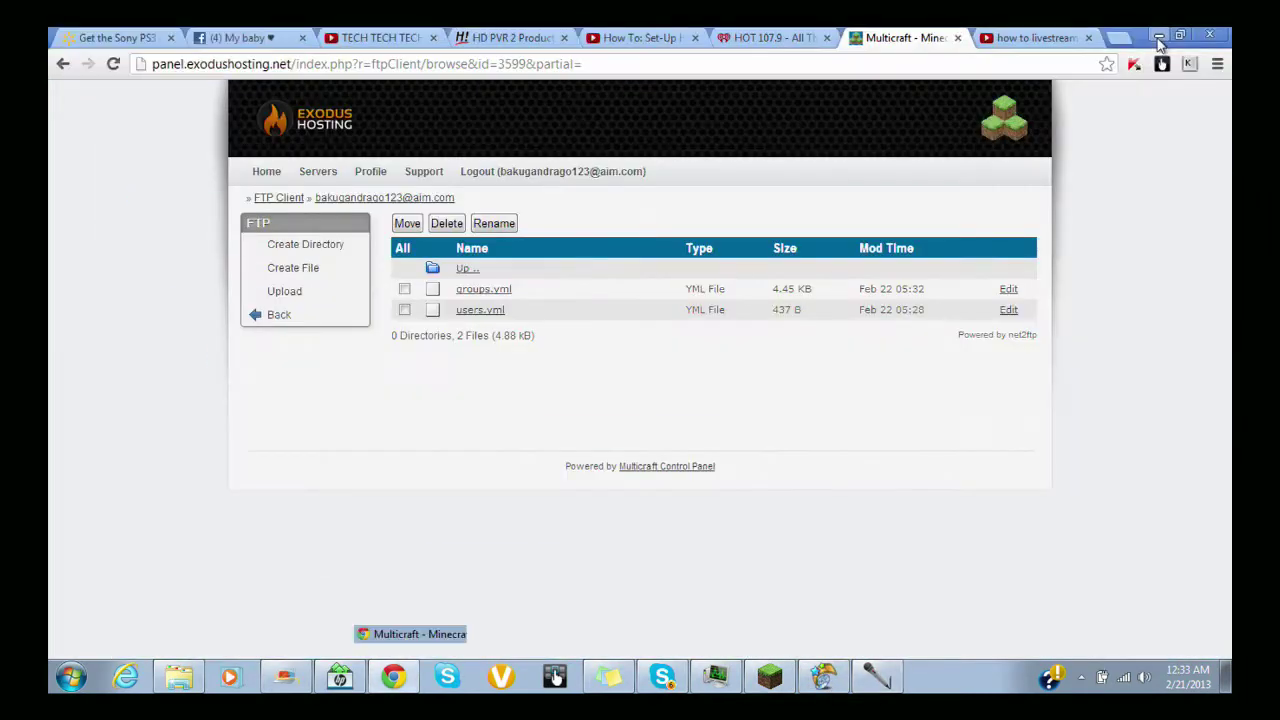
left_click(1158, 46)
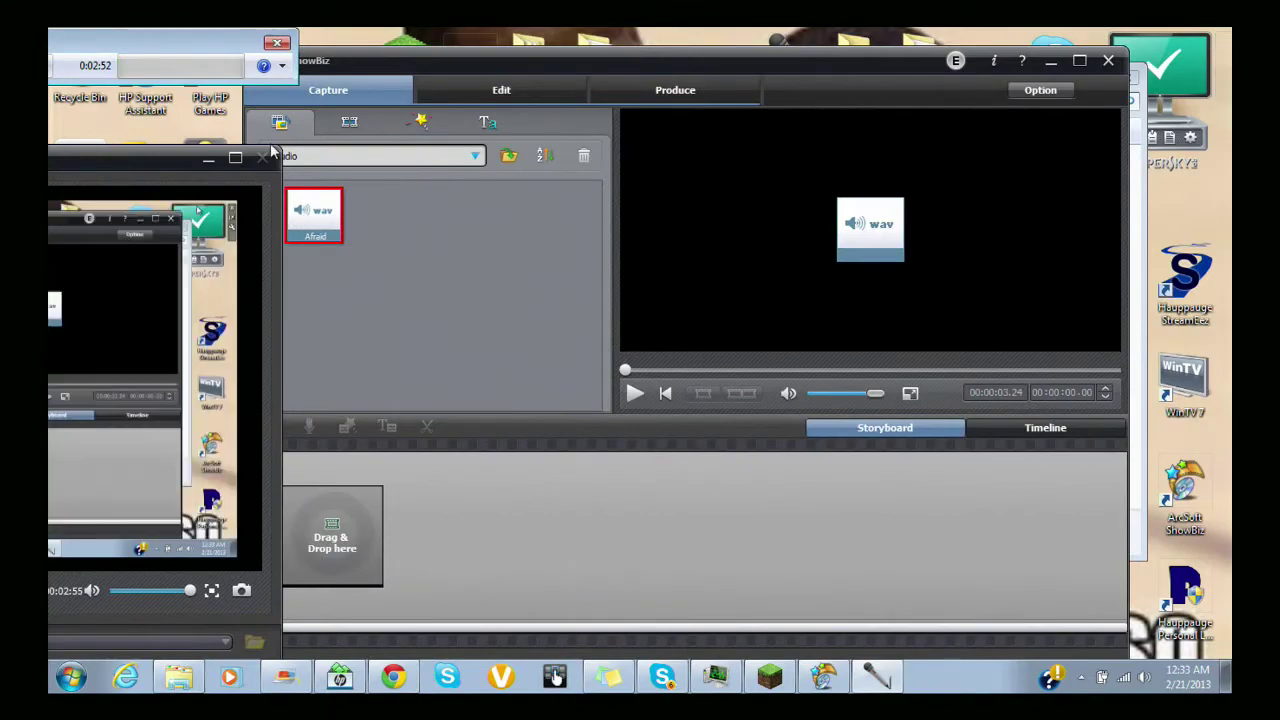
left_click(772, 678)
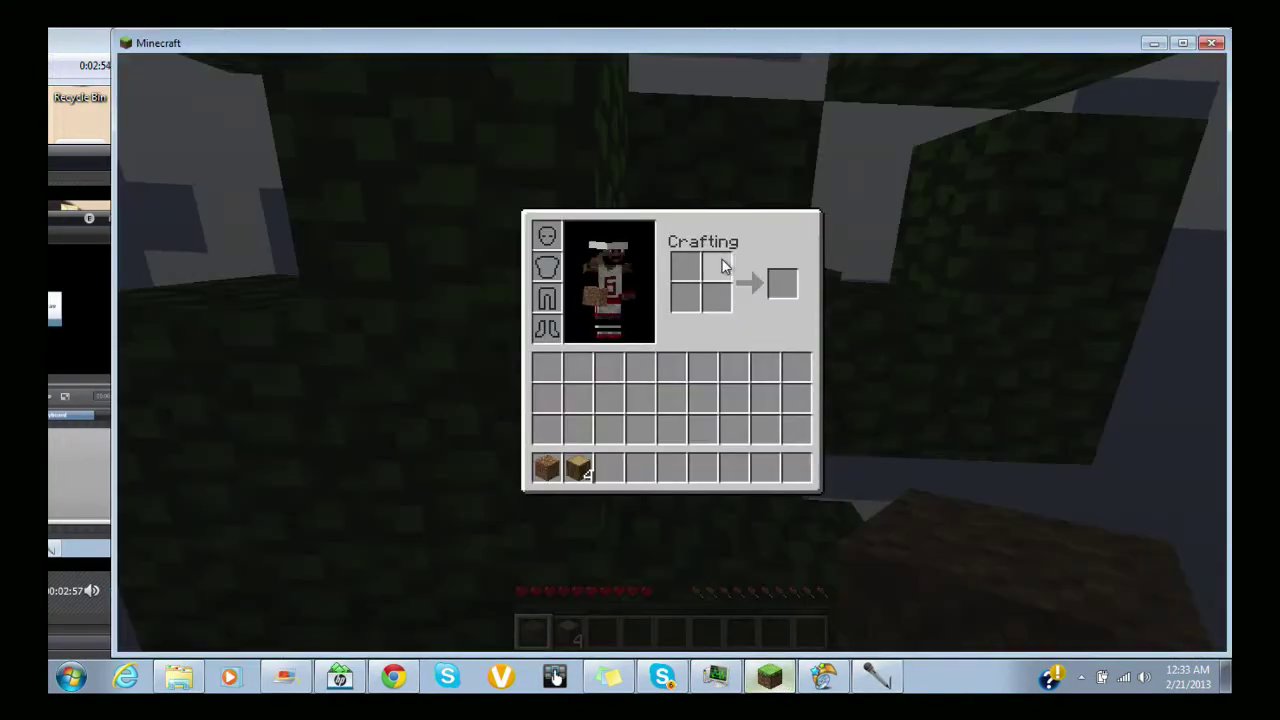
Close the inventory, walk to the nearest tree and chop its logs
key("Escape")
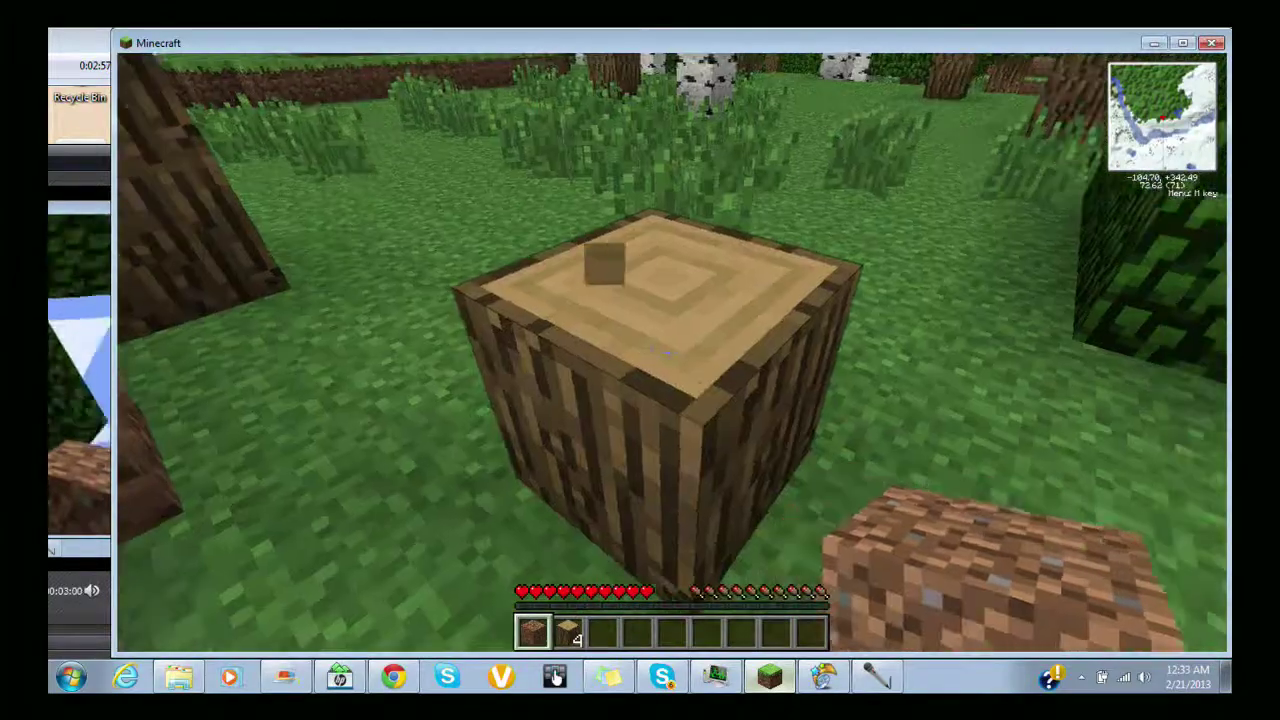
left_click_drag(671, 352, 671, 352)
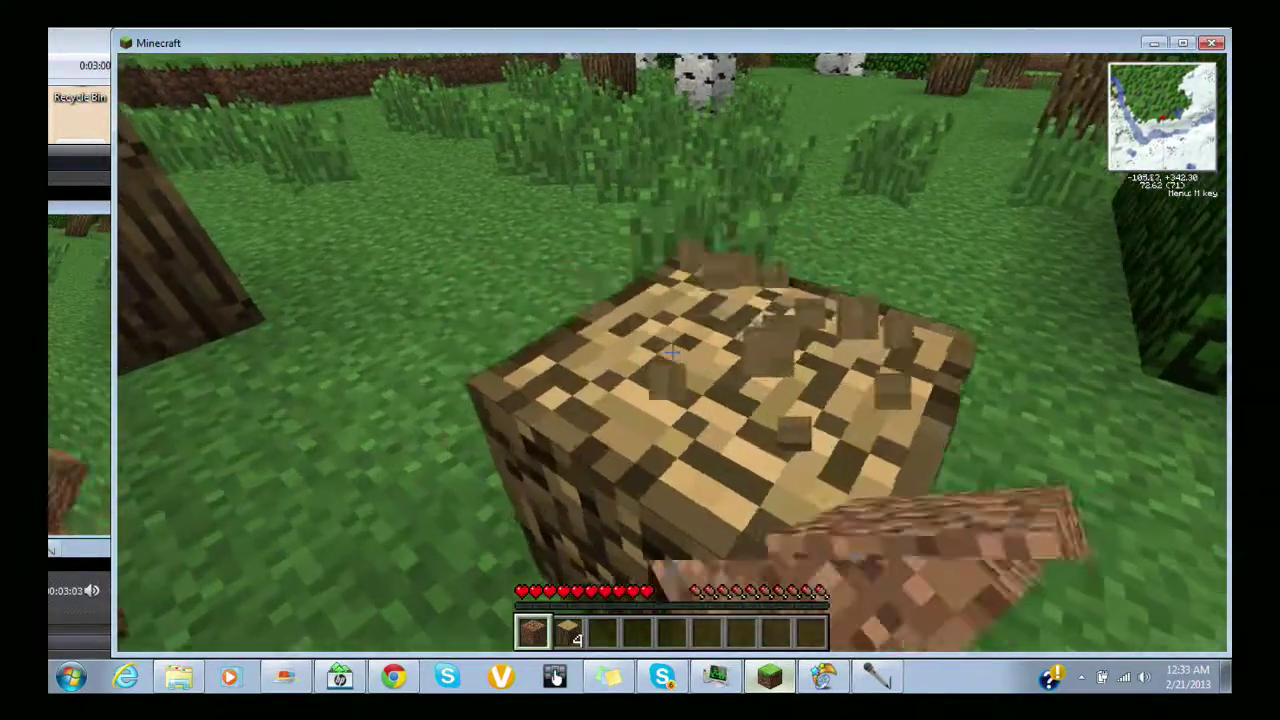
key("w")
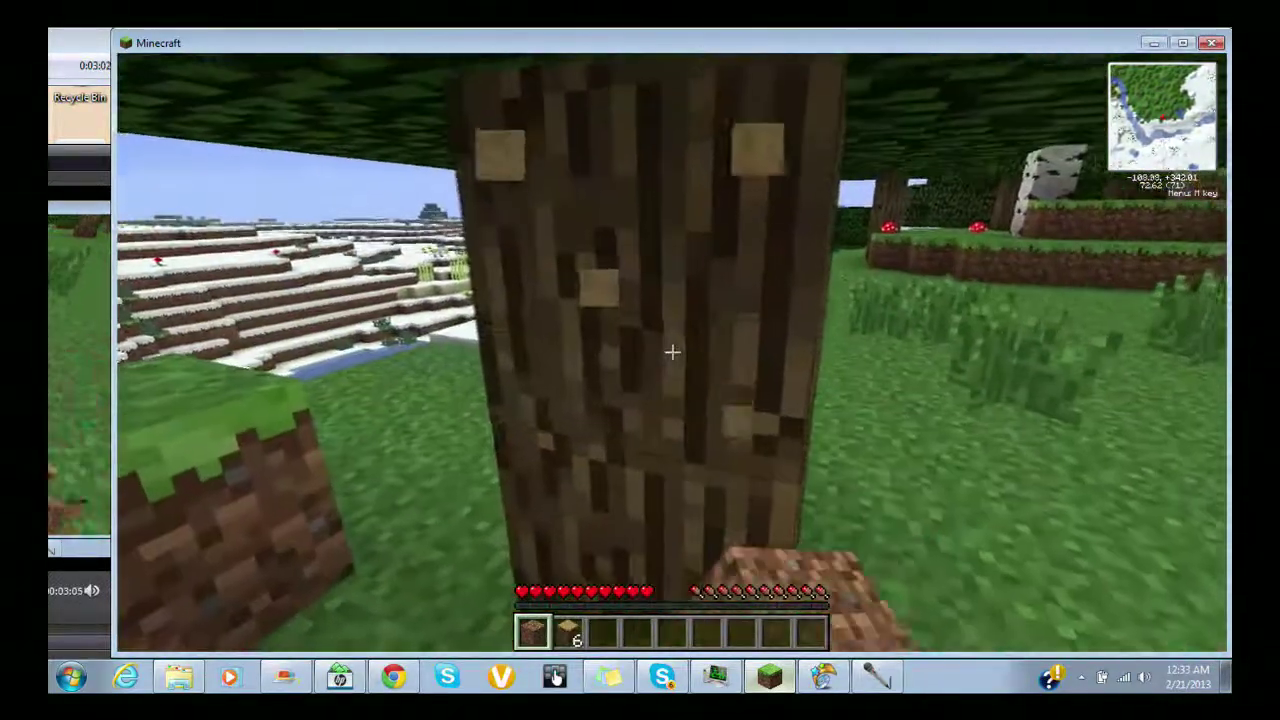
key("w")
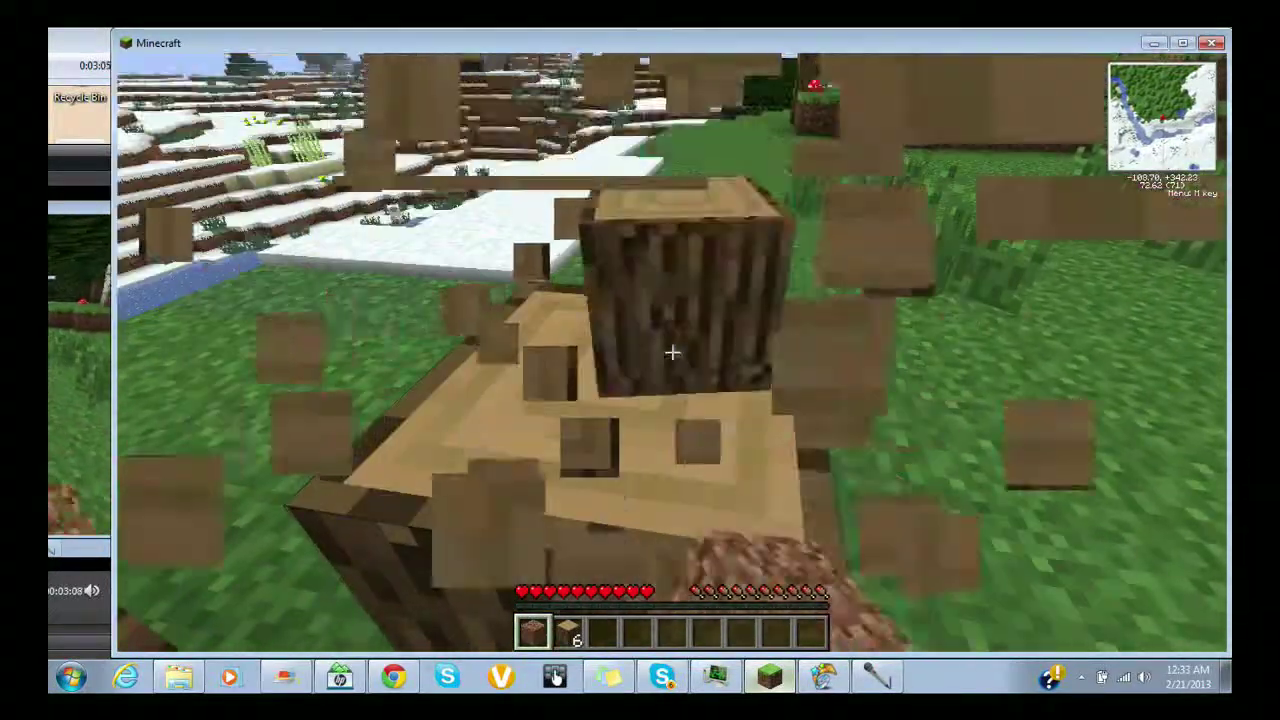
left_click_drag(671, 352, 671, 352)
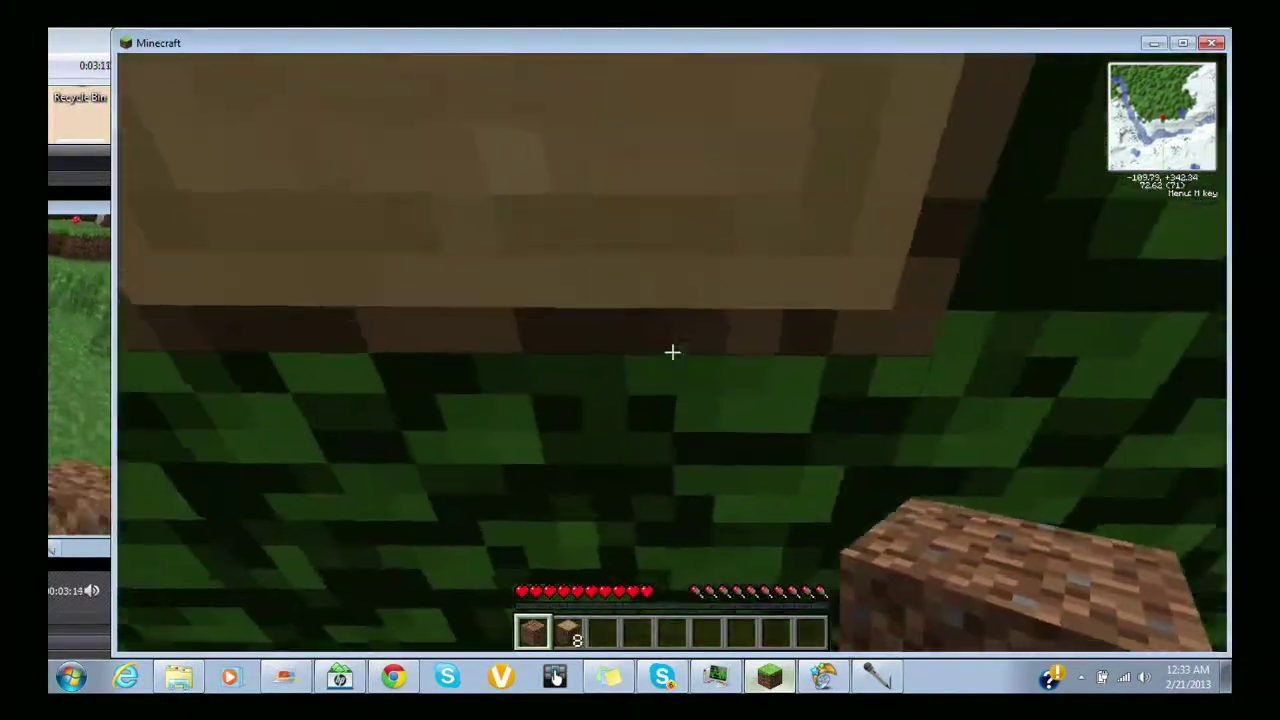
left_click(672, 352)
left_click_drag(672, 352, 672, 352)
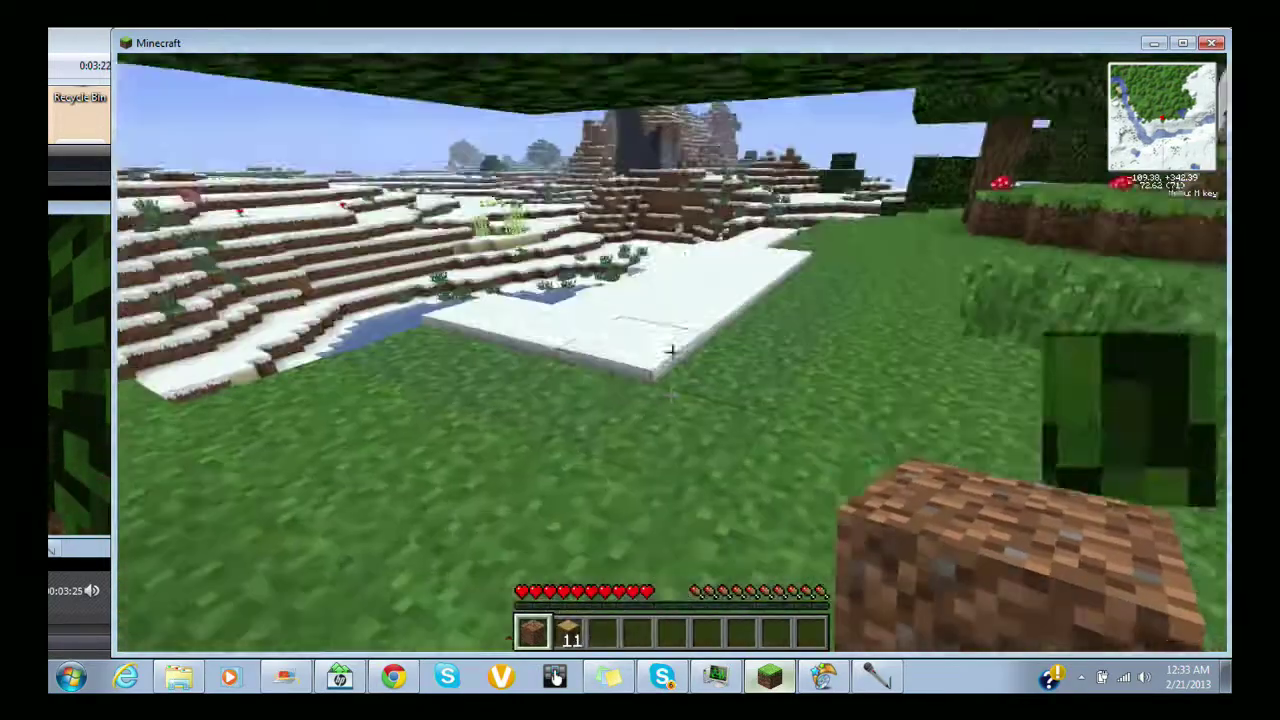
Walk to more oak trees and chop their trunks and stumps, reaching 18 logs
key("w")
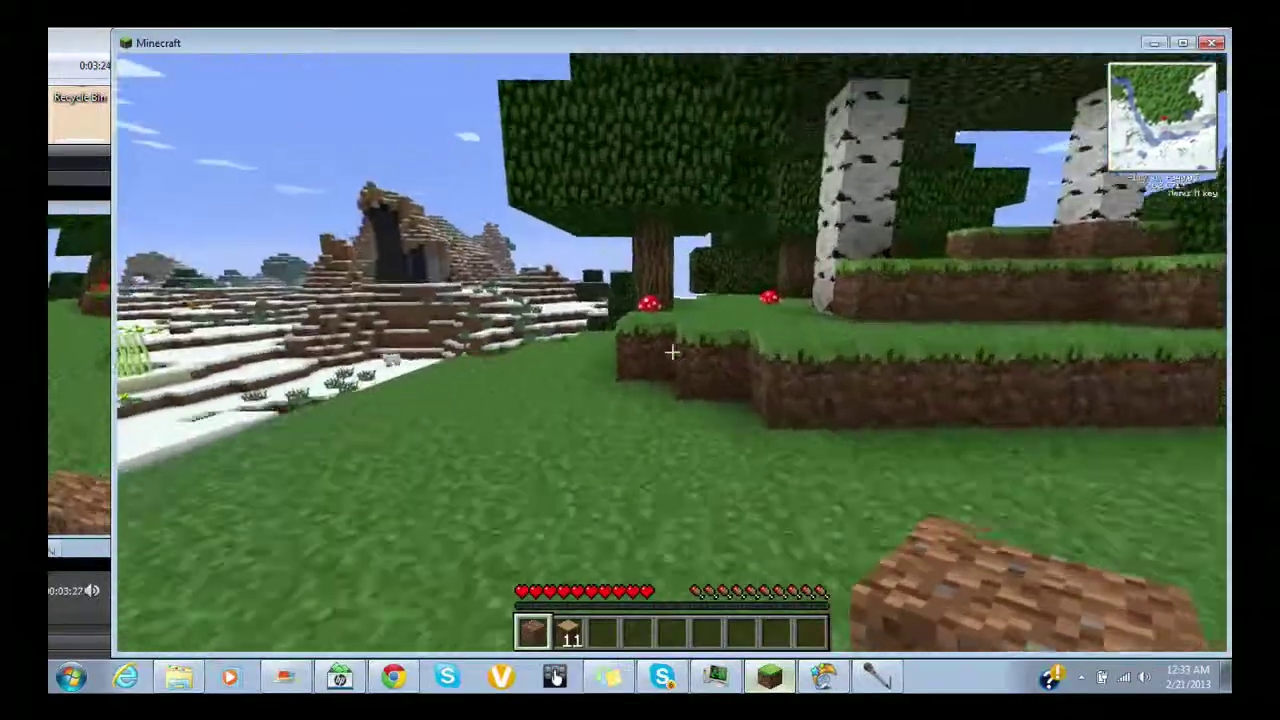
key("w")
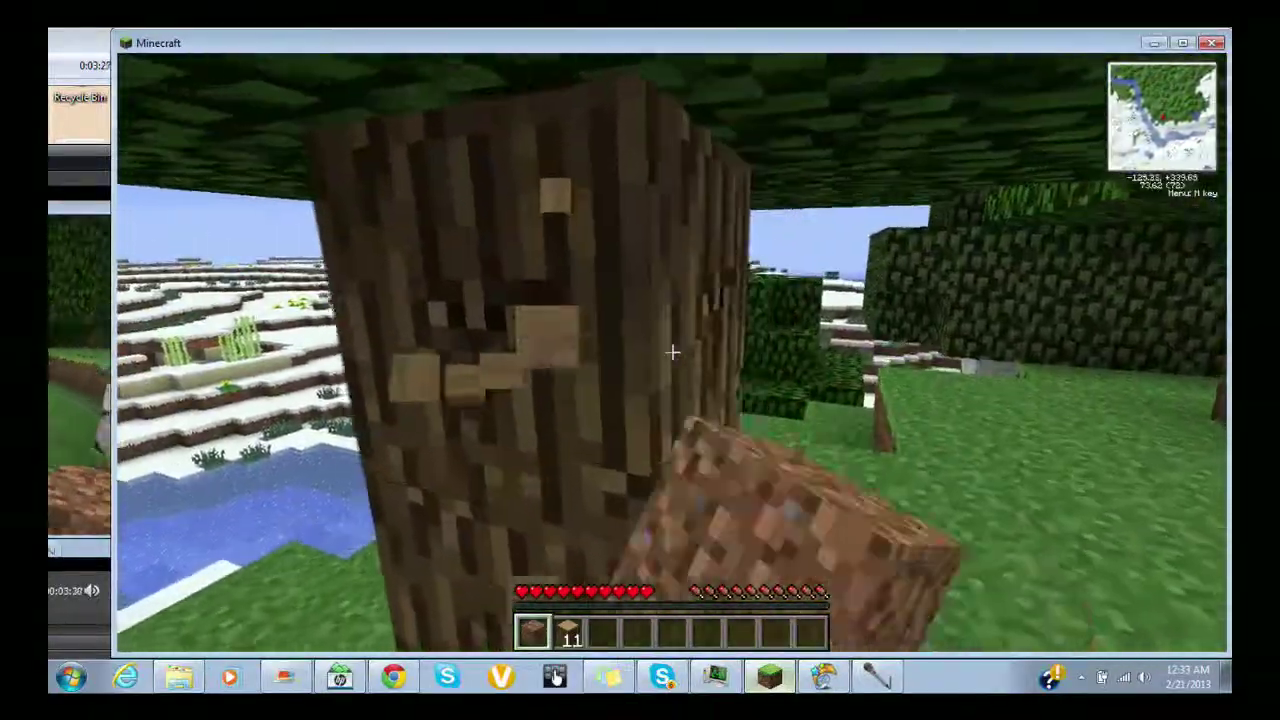
left_click_drag(672, 352, 672, 352)
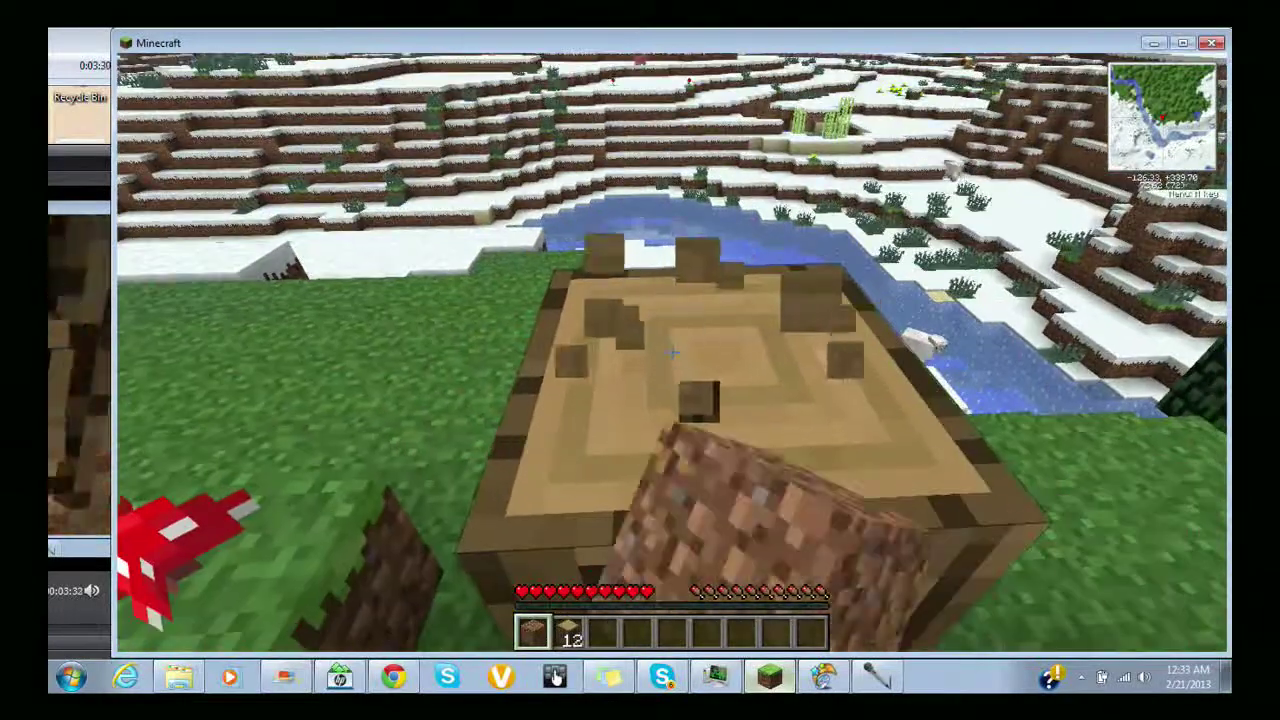
left_click_drag(672, 352, 672, 352)
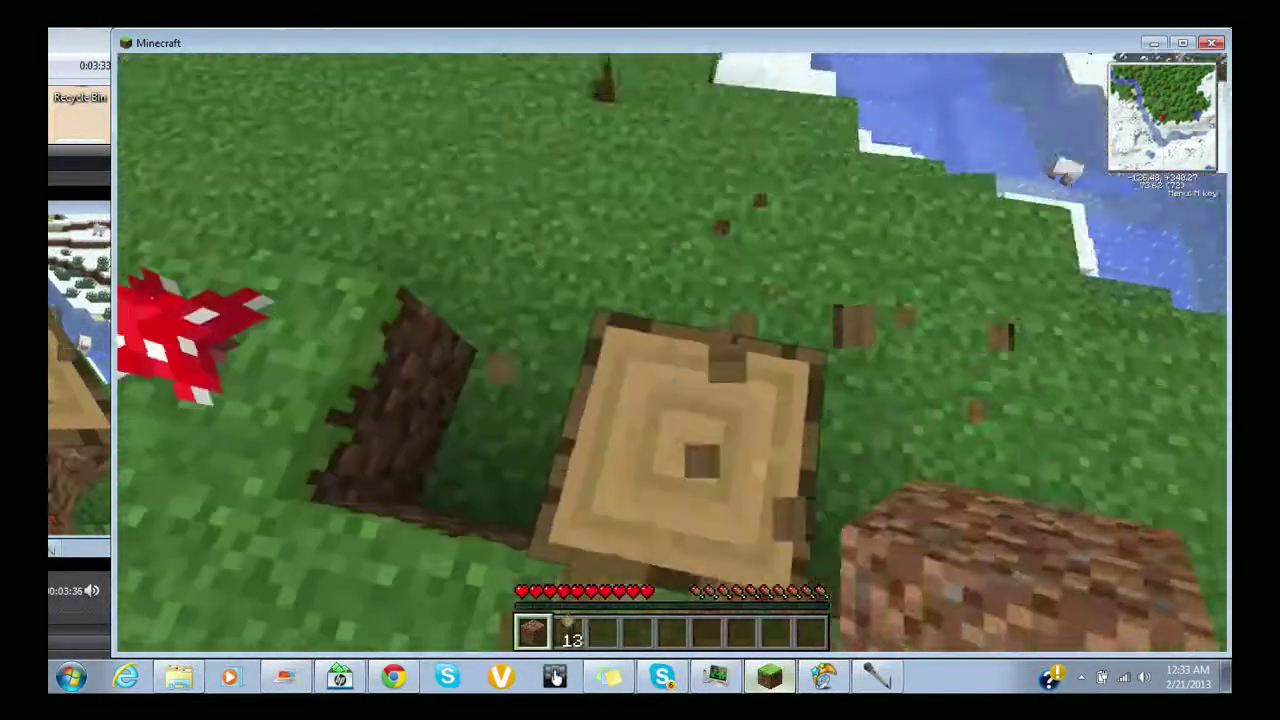
left_click_drag(672, 352, 672, 352)
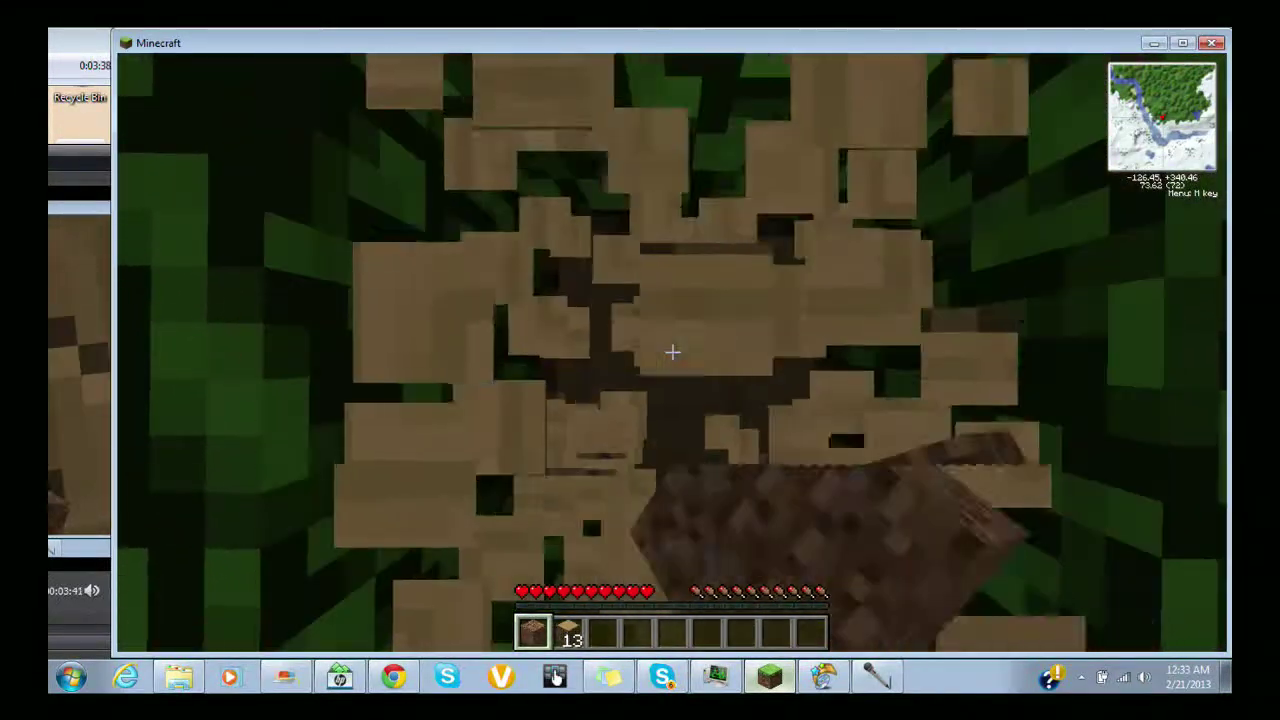
left_click_drag(672, 352, 672, 352)
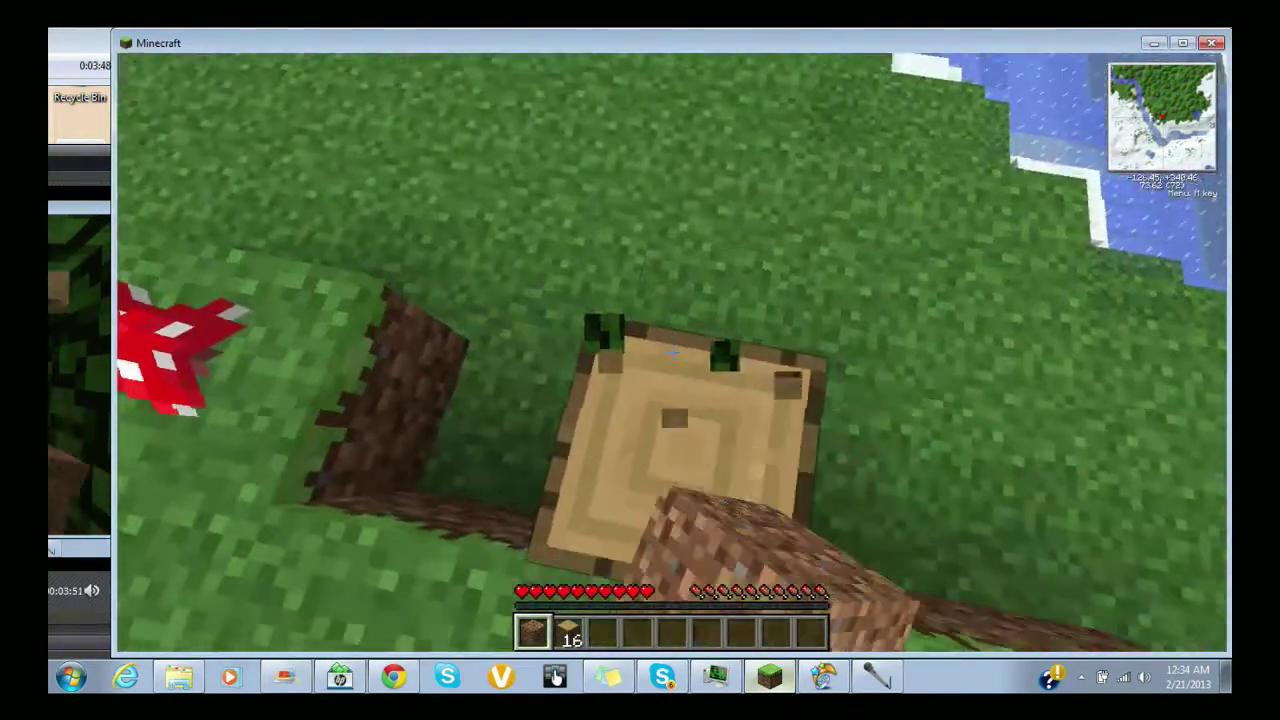
left_click_drag(672, 352, 672, 352)
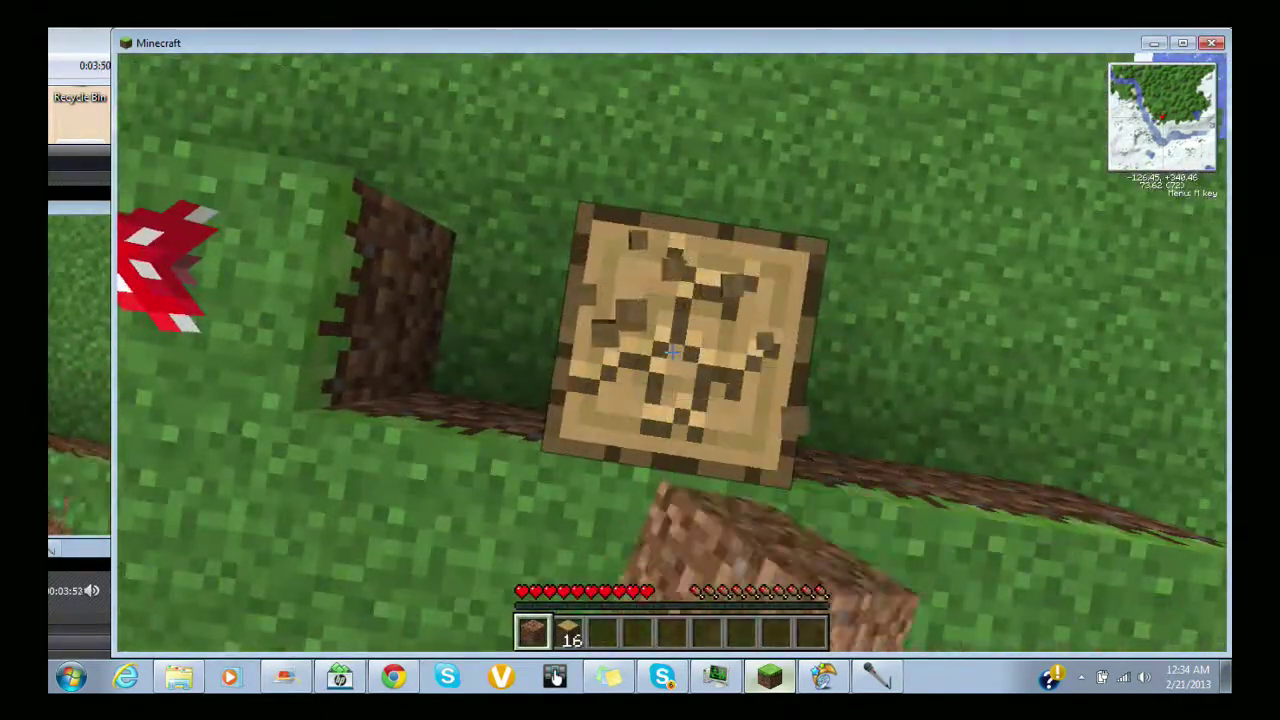
left_click_drag(672, 352, 672, 352)
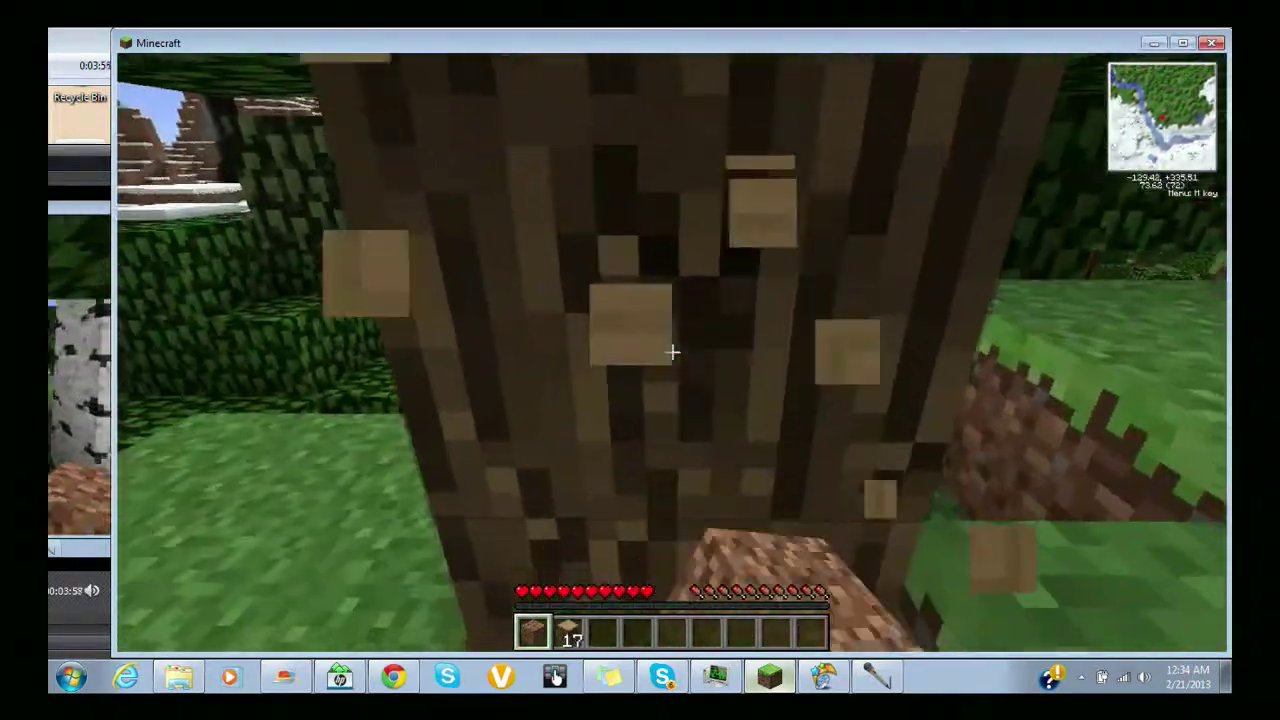
left_click_drag(672, 352, 672, 352)
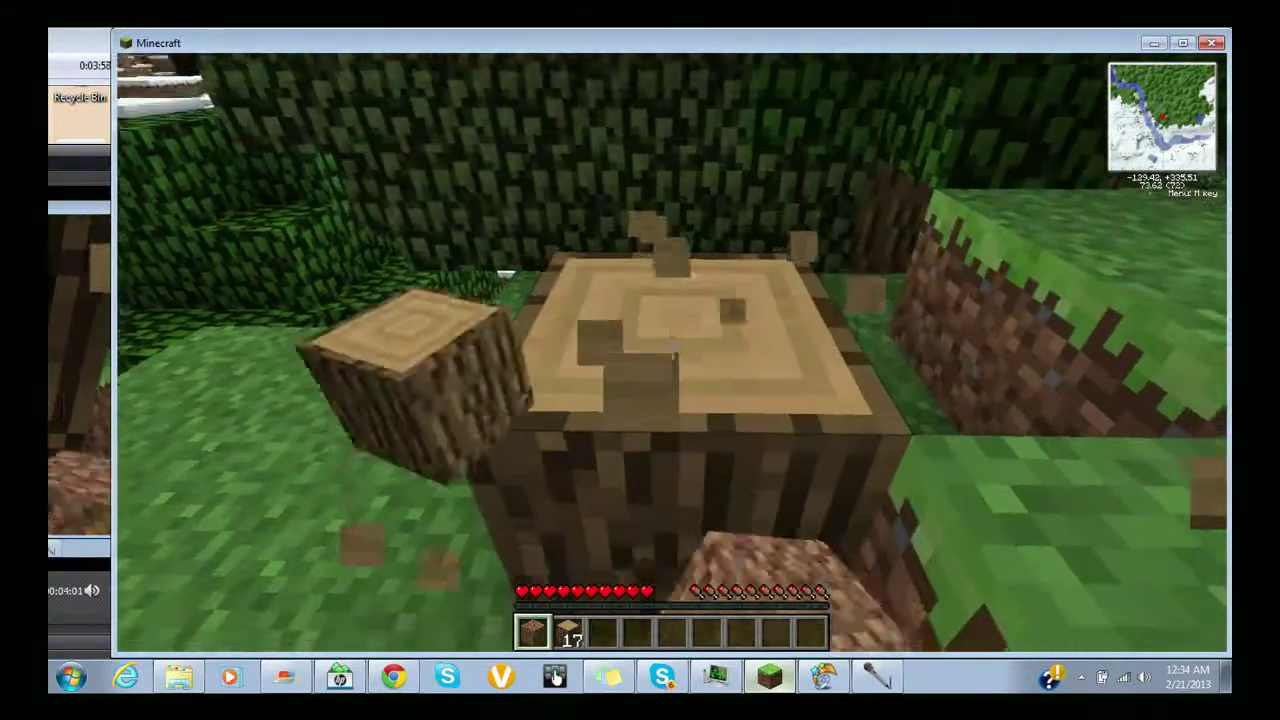
left_click_drag(672, 352, 672, 352)
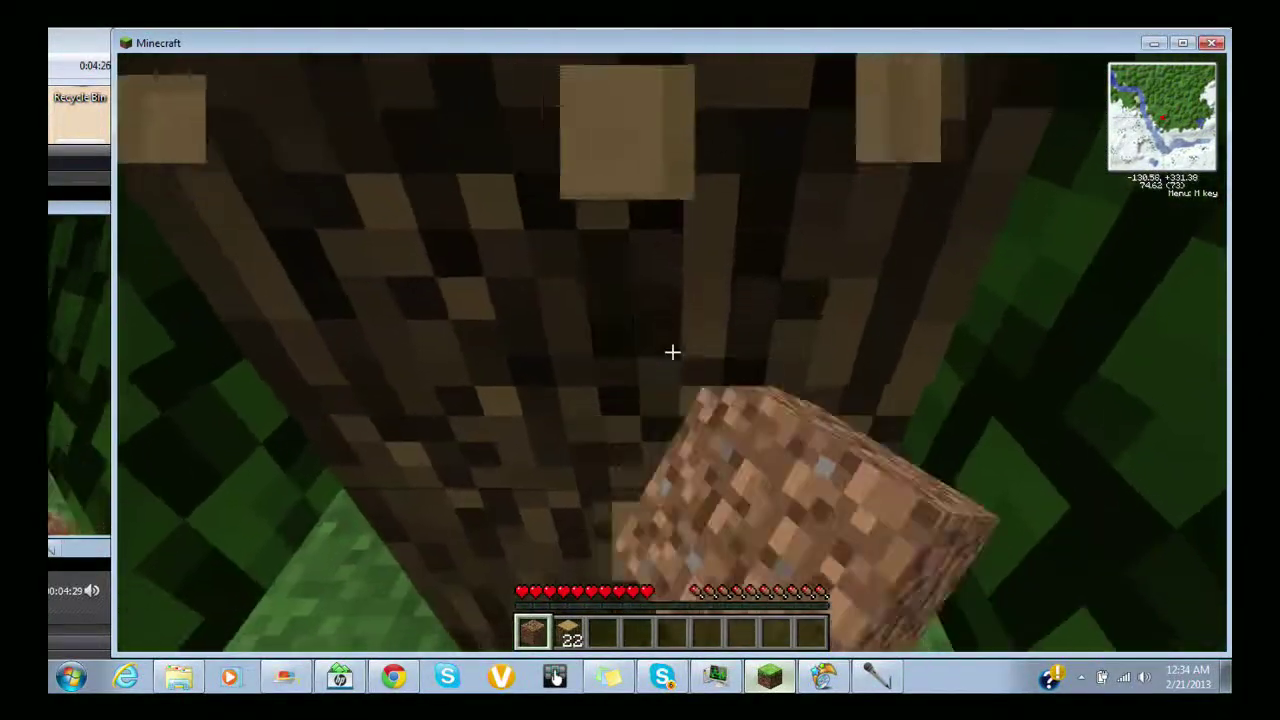
Mine the trunk logs up inside the leaf canopy, collecting saplings and reaching 29 logs
left_click(671, 352)
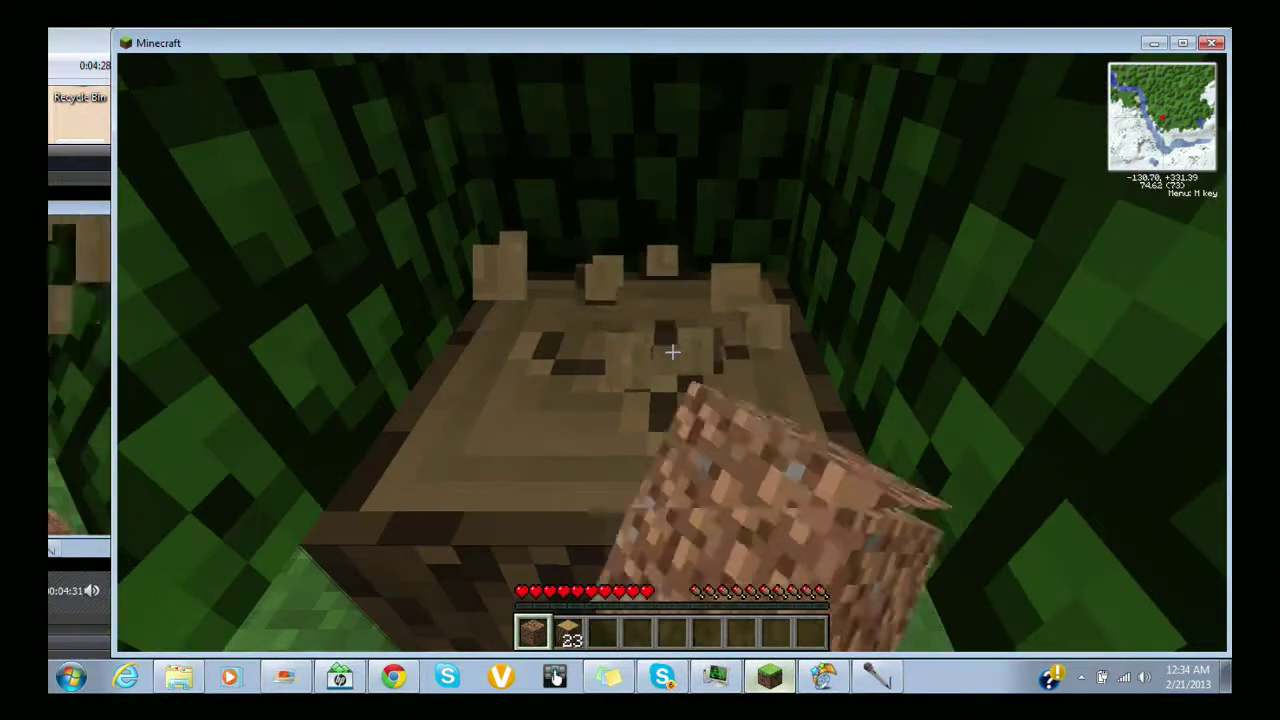
left_click(671, 352)
left_click(671, 352)
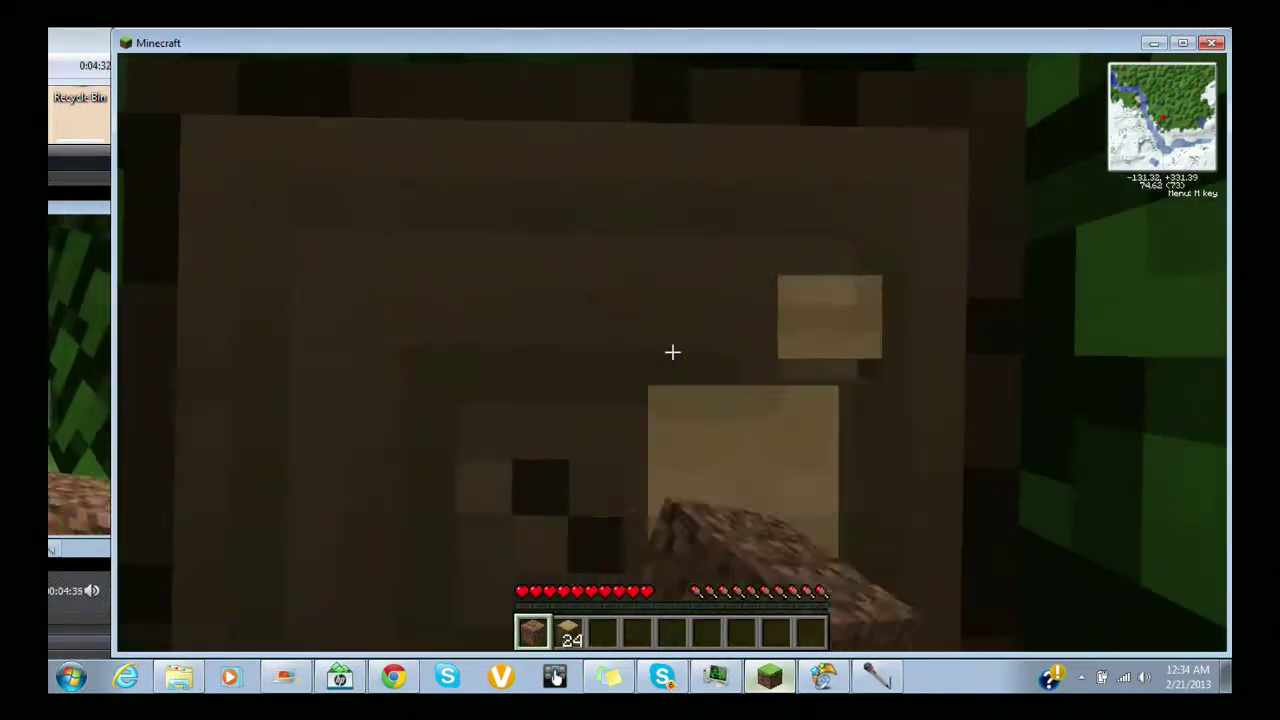
left_click(671, 352)
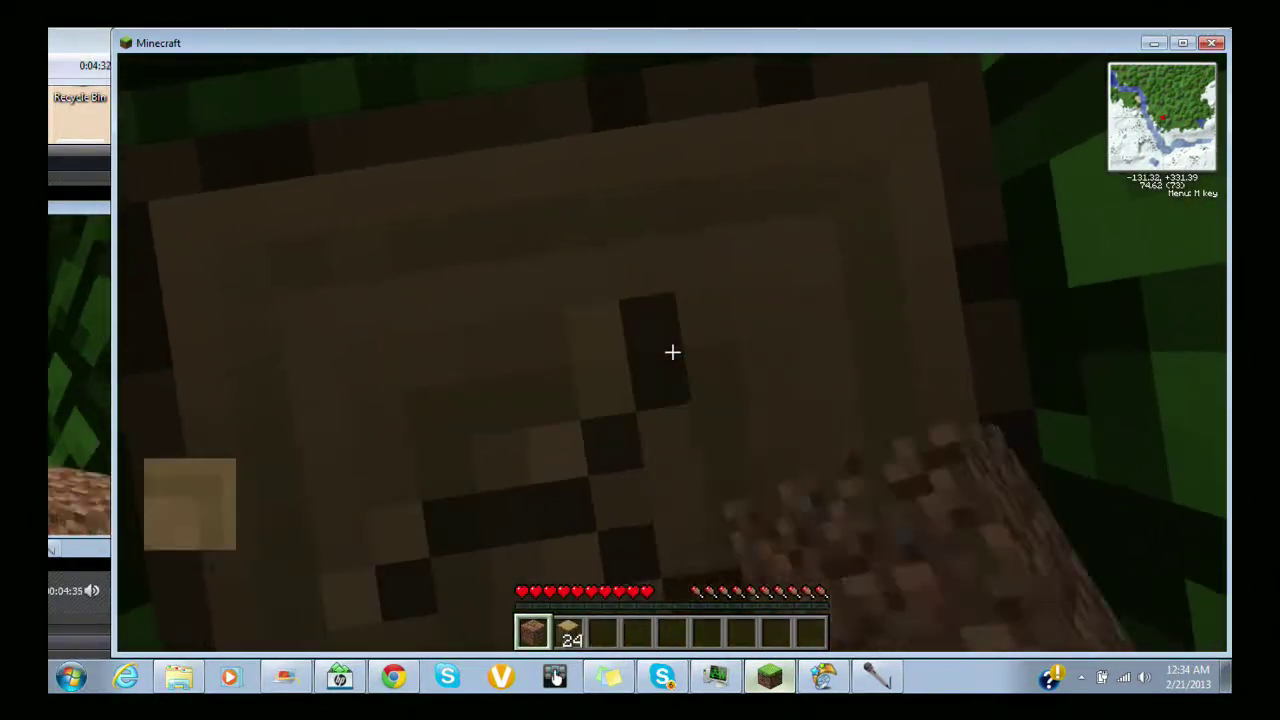
left_click(671, 352)
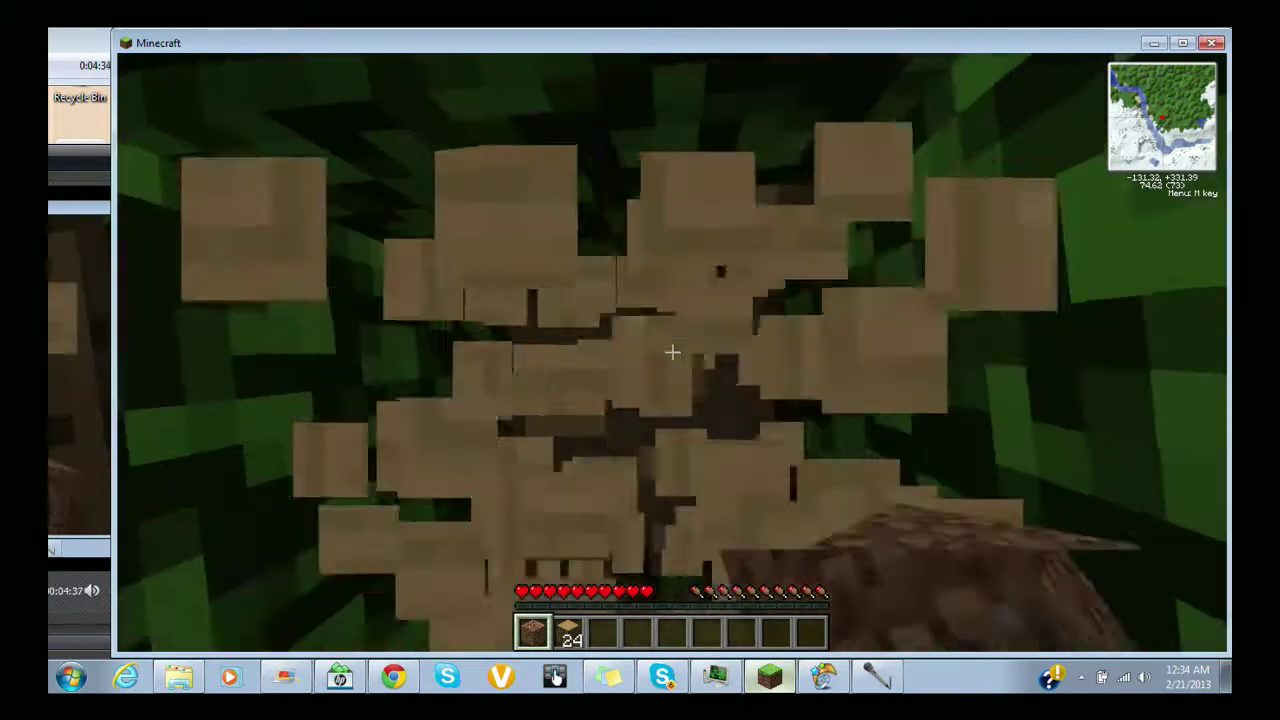
left_click(671, 352)
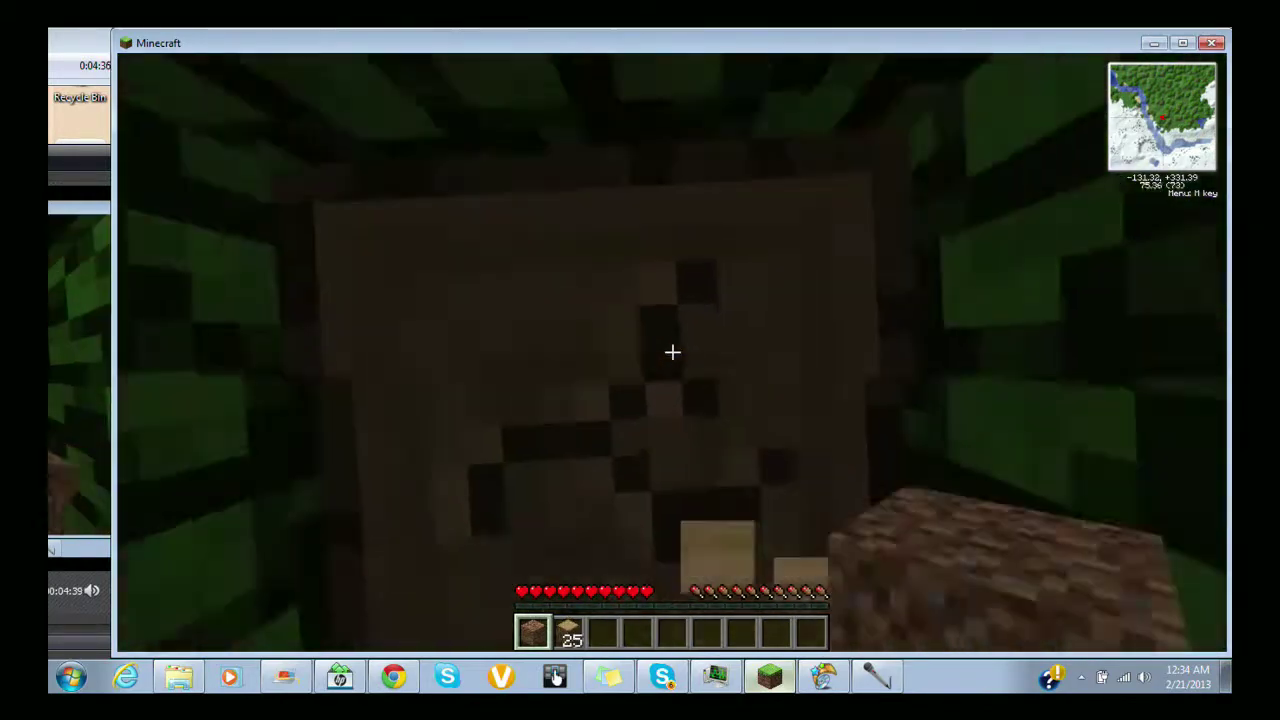
left_click(671, 352)
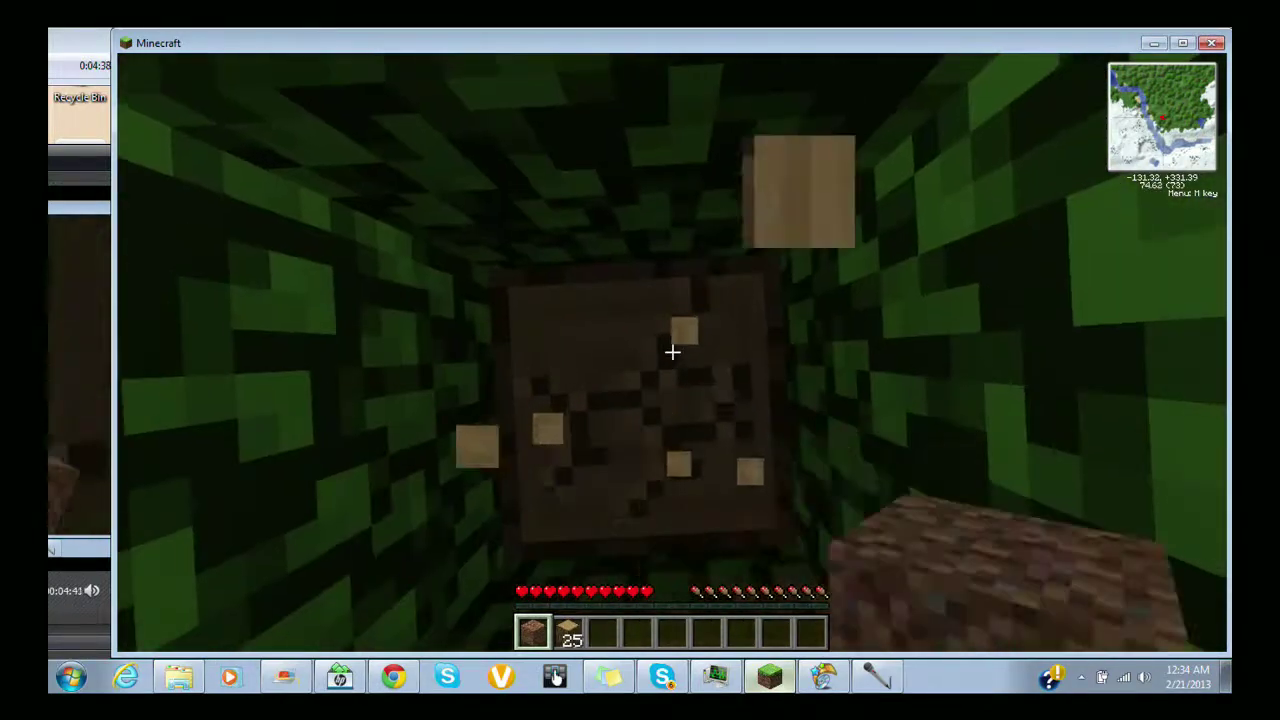
left_click(671, 352)
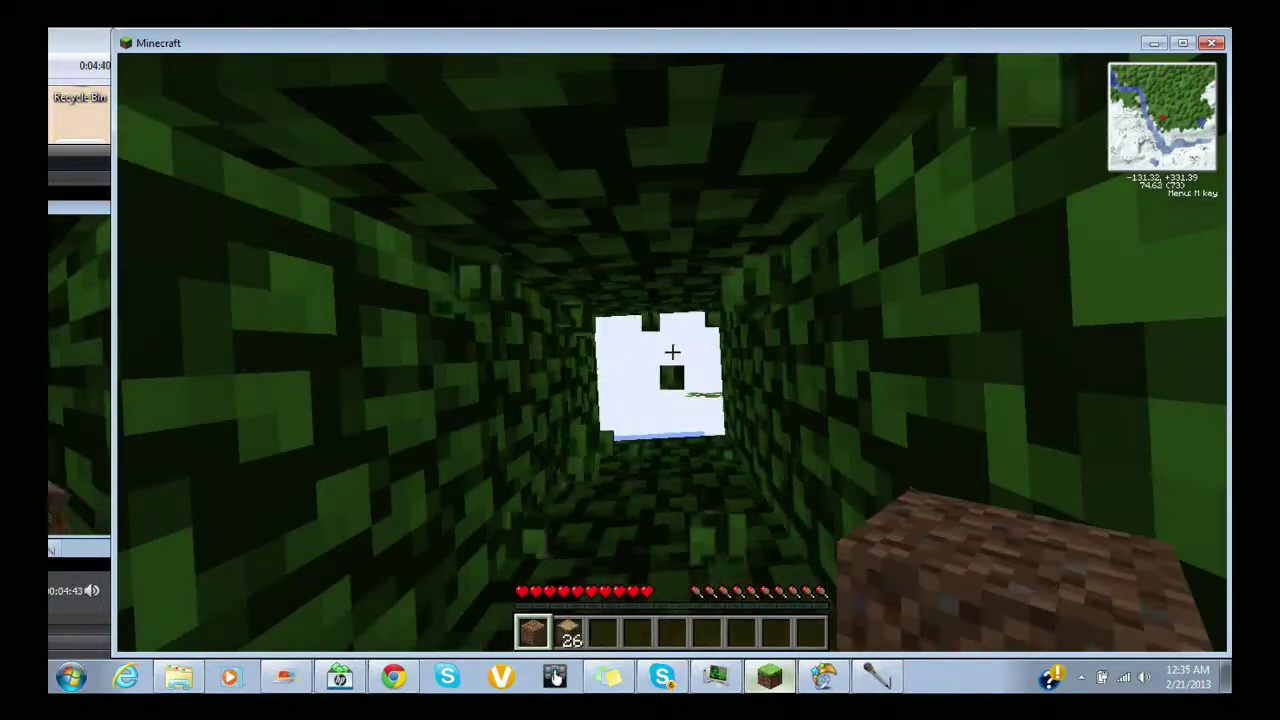
left_click_drag(671, 352, 671, 352)
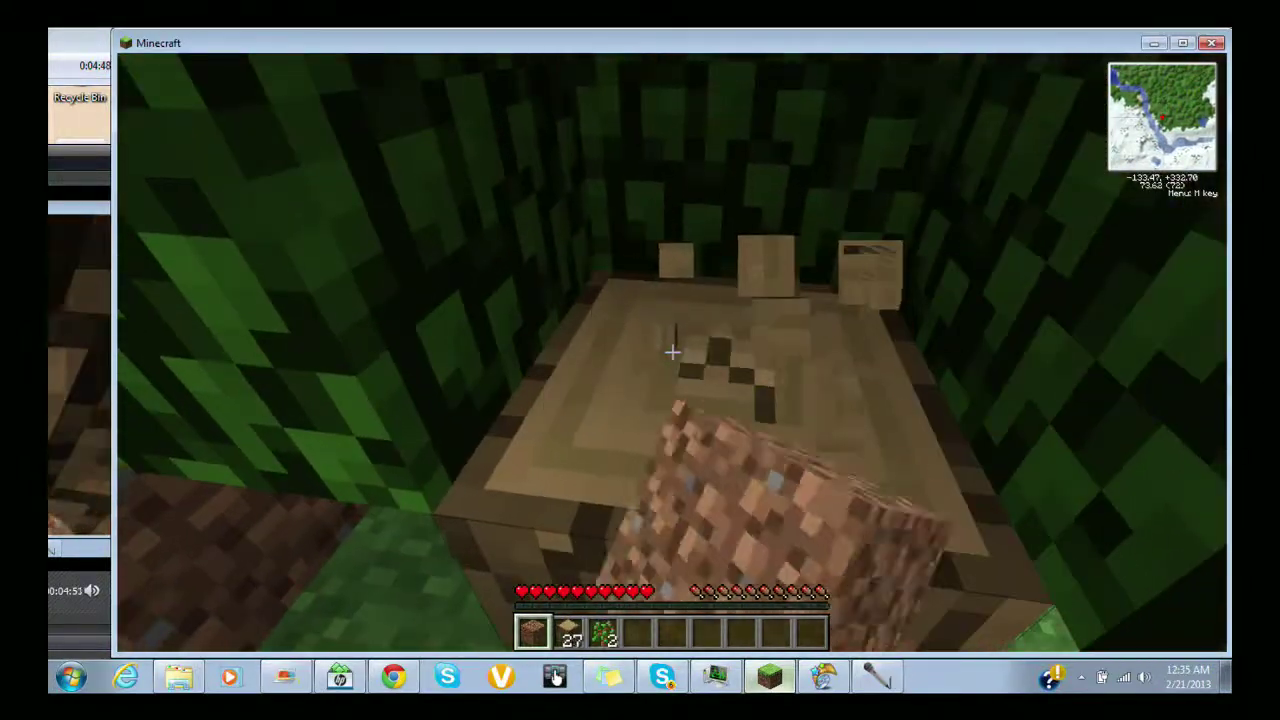
left_click_drag(671, 352, 671, 352)
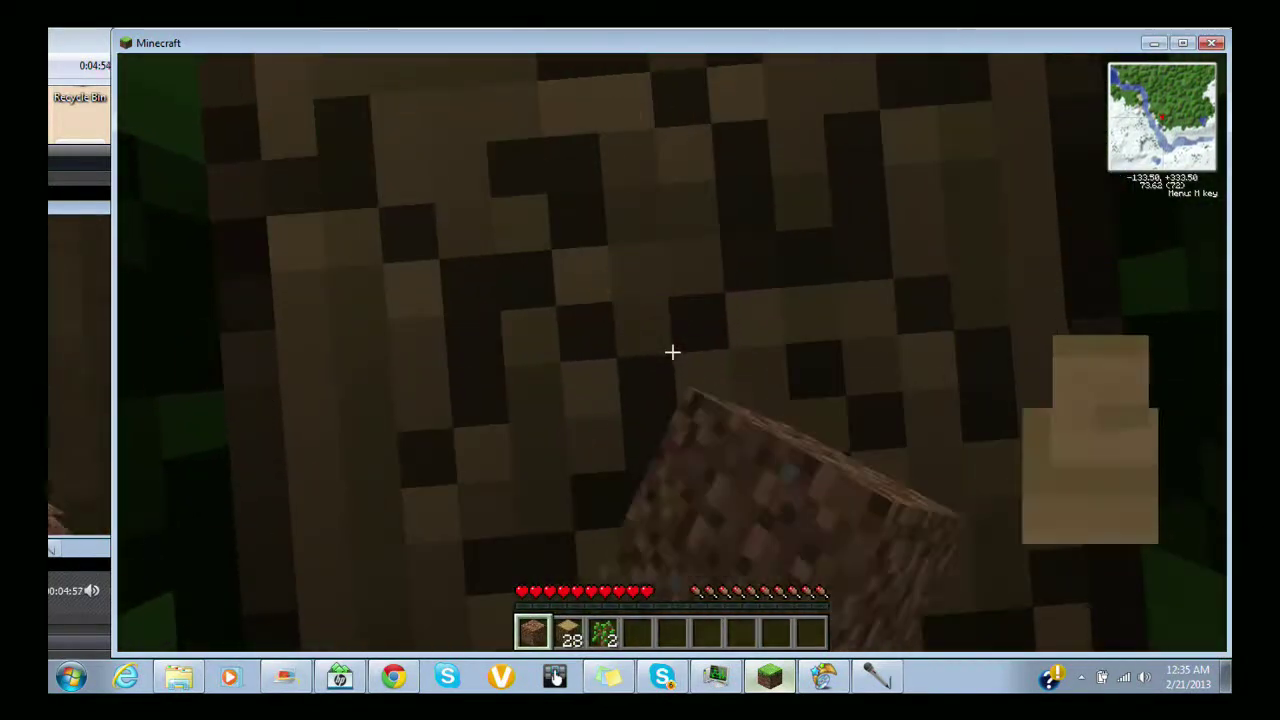
left_click_drag(671, 352, 671, 352)
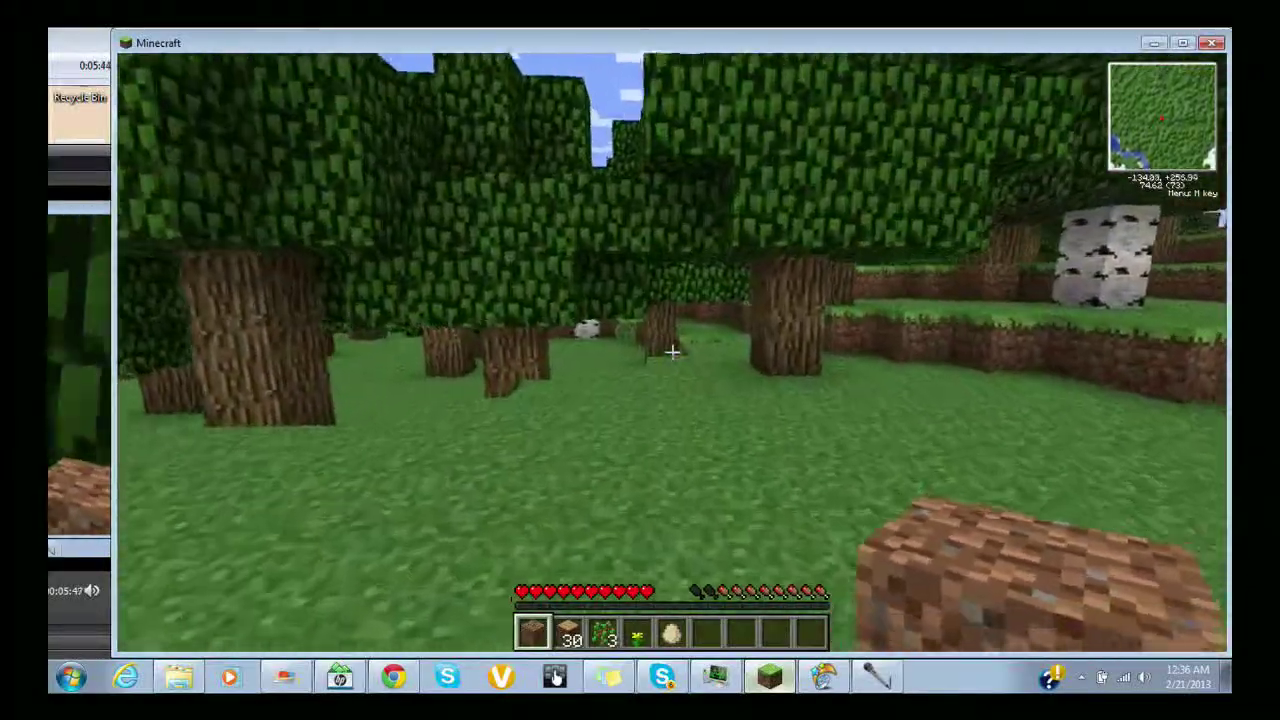
Walk past the birch tree, back up, and turn to face the dense oak leaves
key("w")
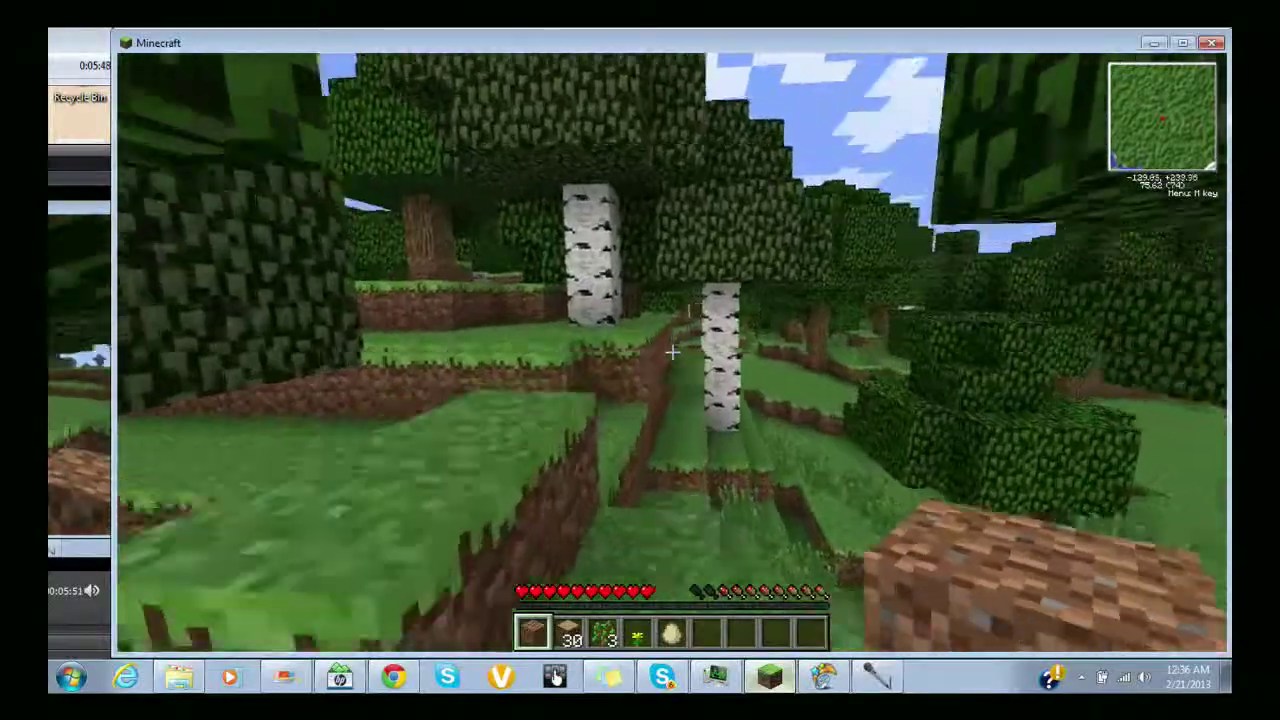
key("w")
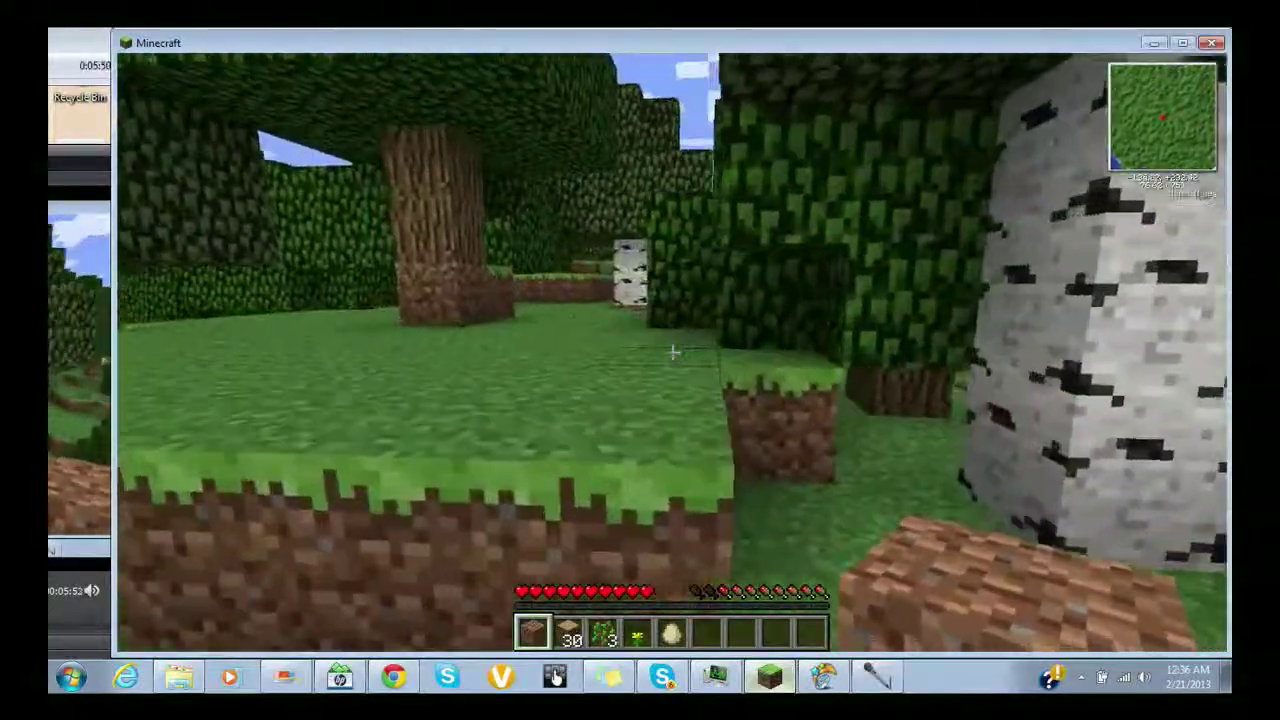
key("w")
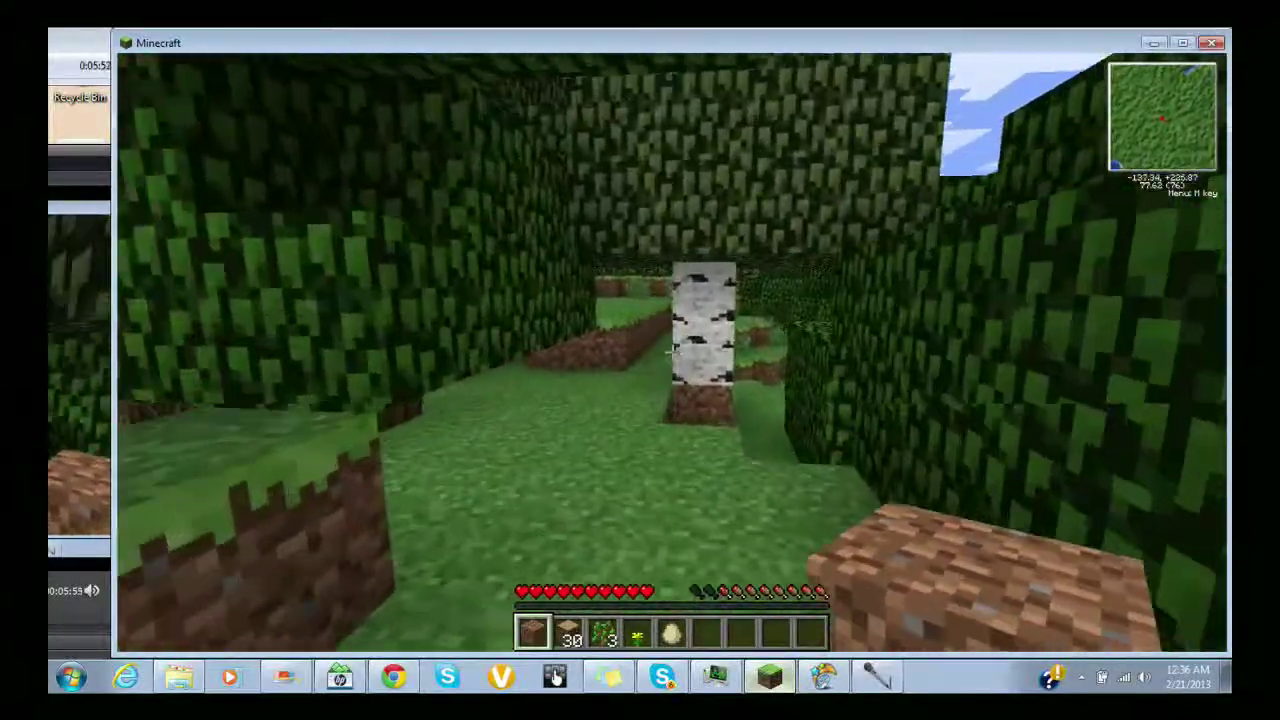
key("w")
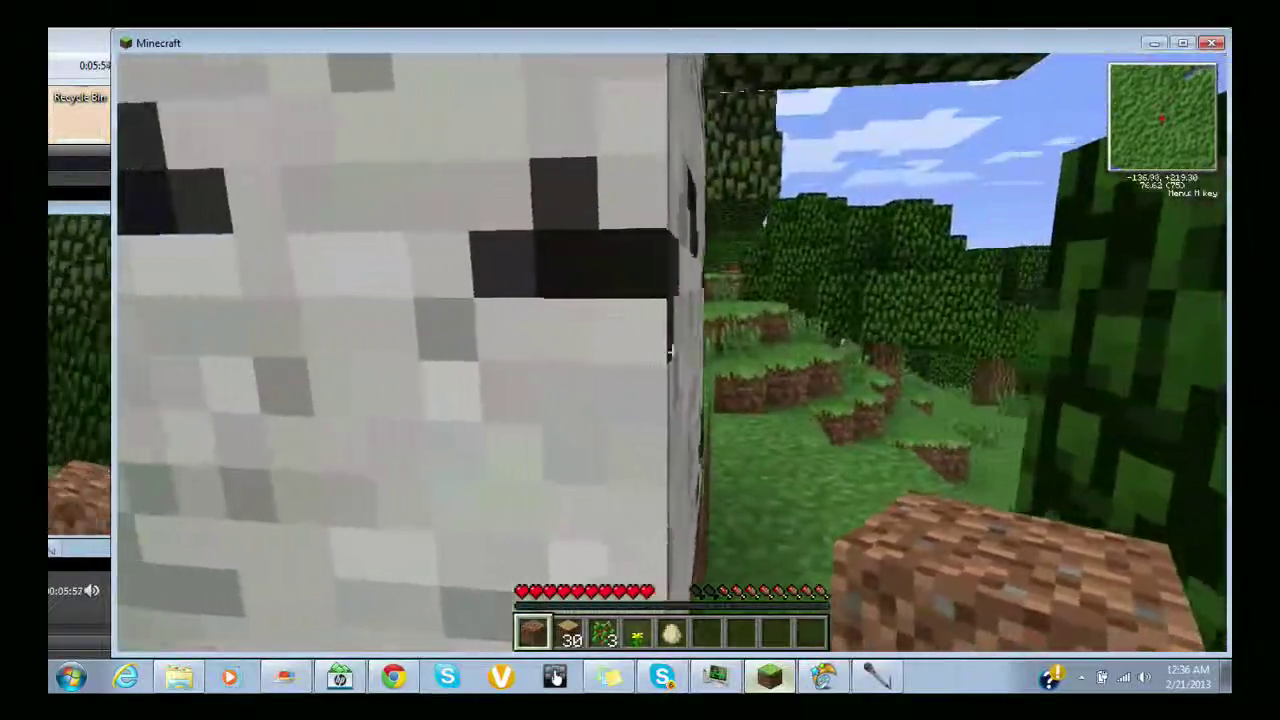
key("s")
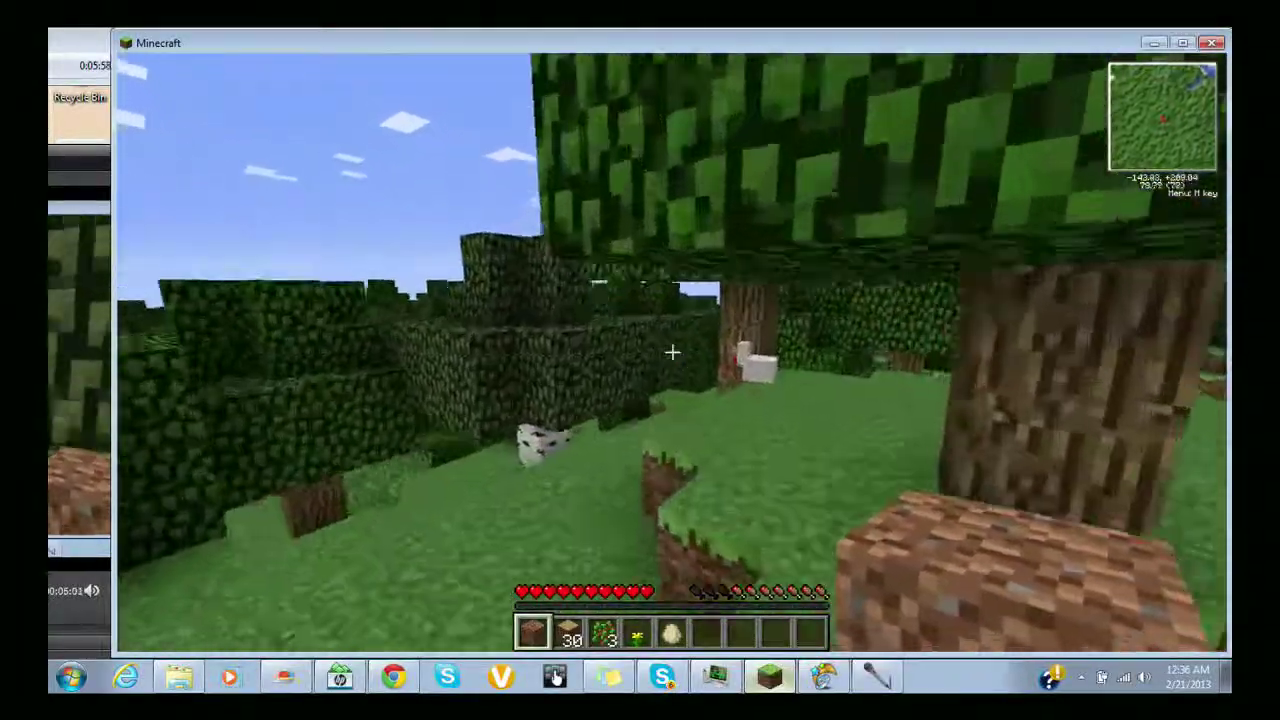
key("w")
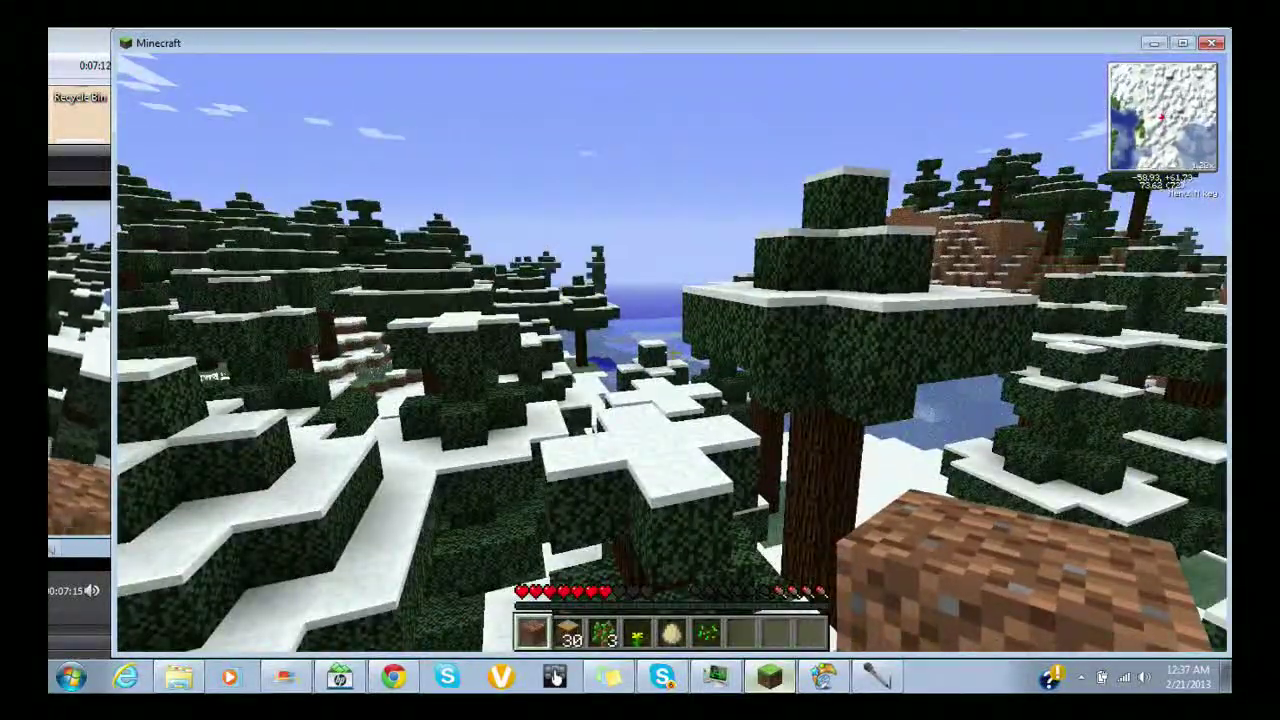
Open the full world map after reaching the snowy spruce woods by the river
key("m")
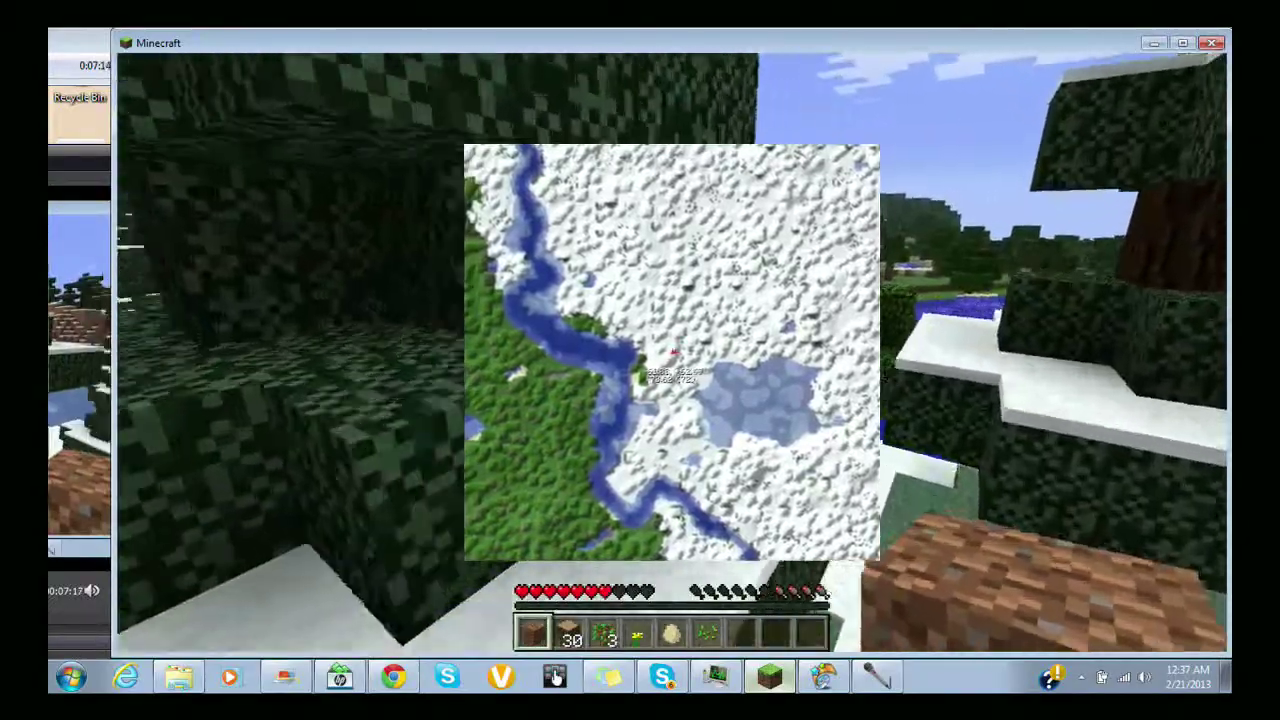
key("m")
key("m")
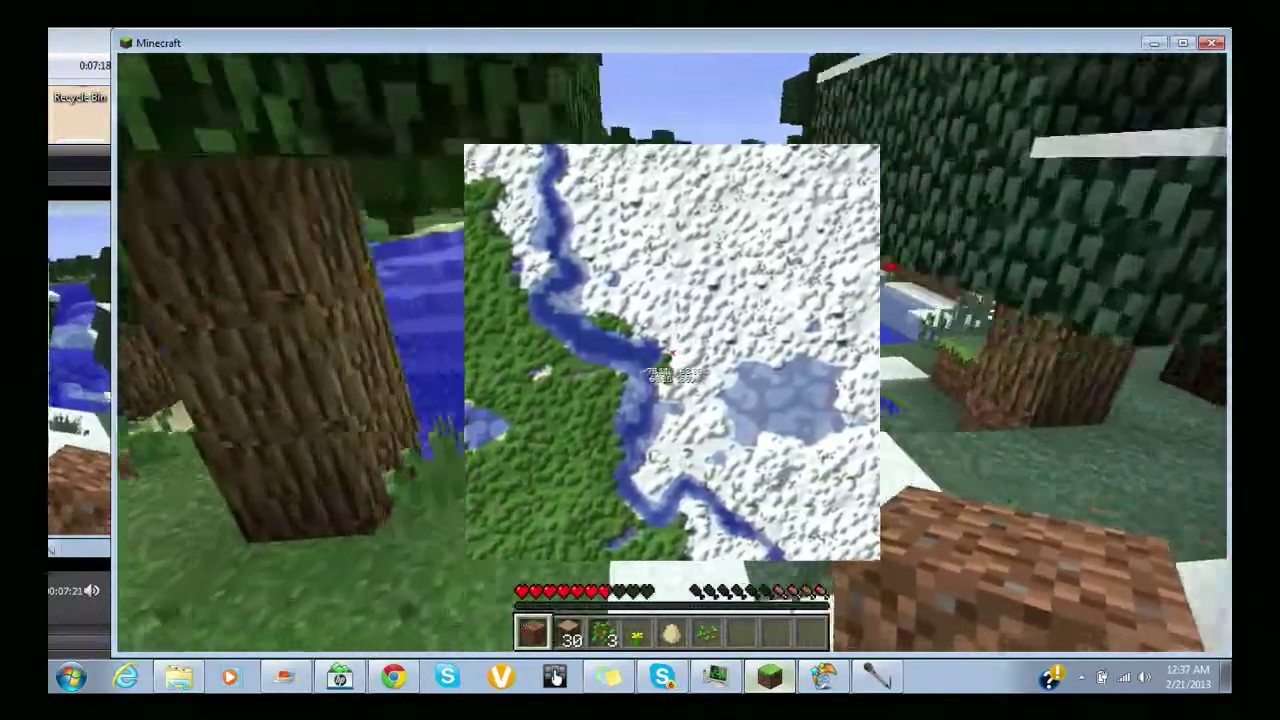
key("m")
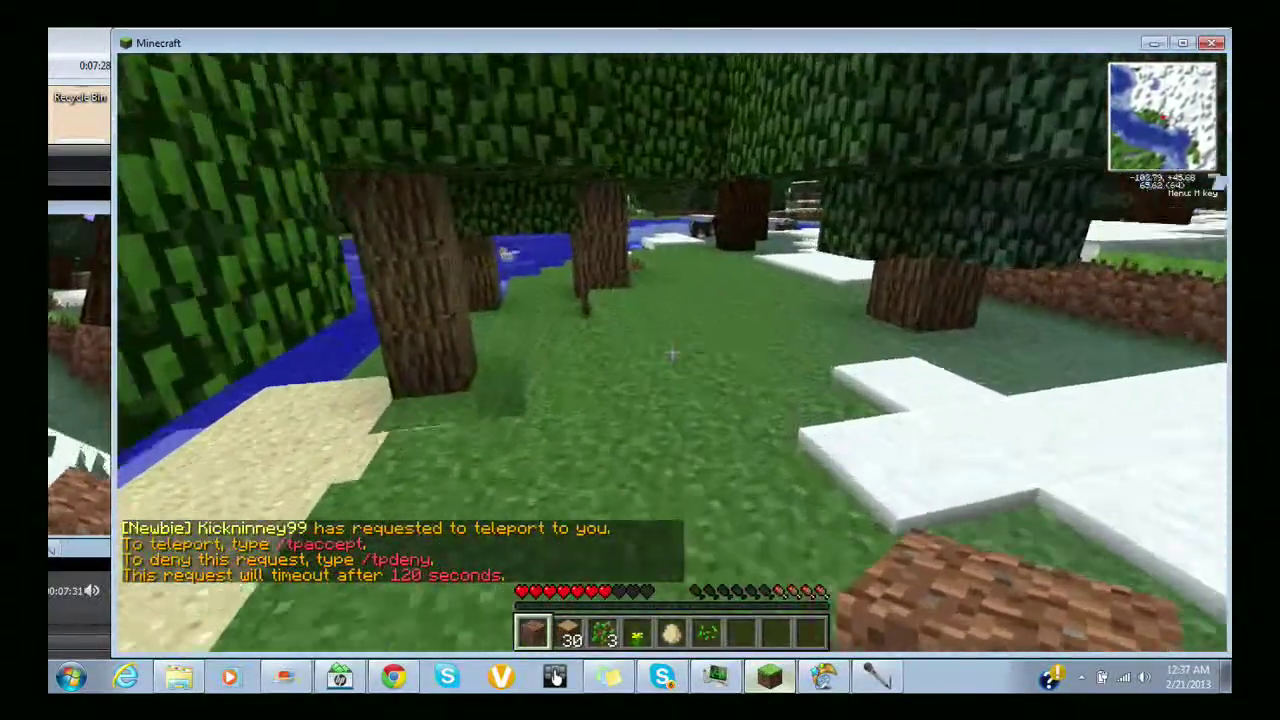
key("slash")
type("tpaccept")
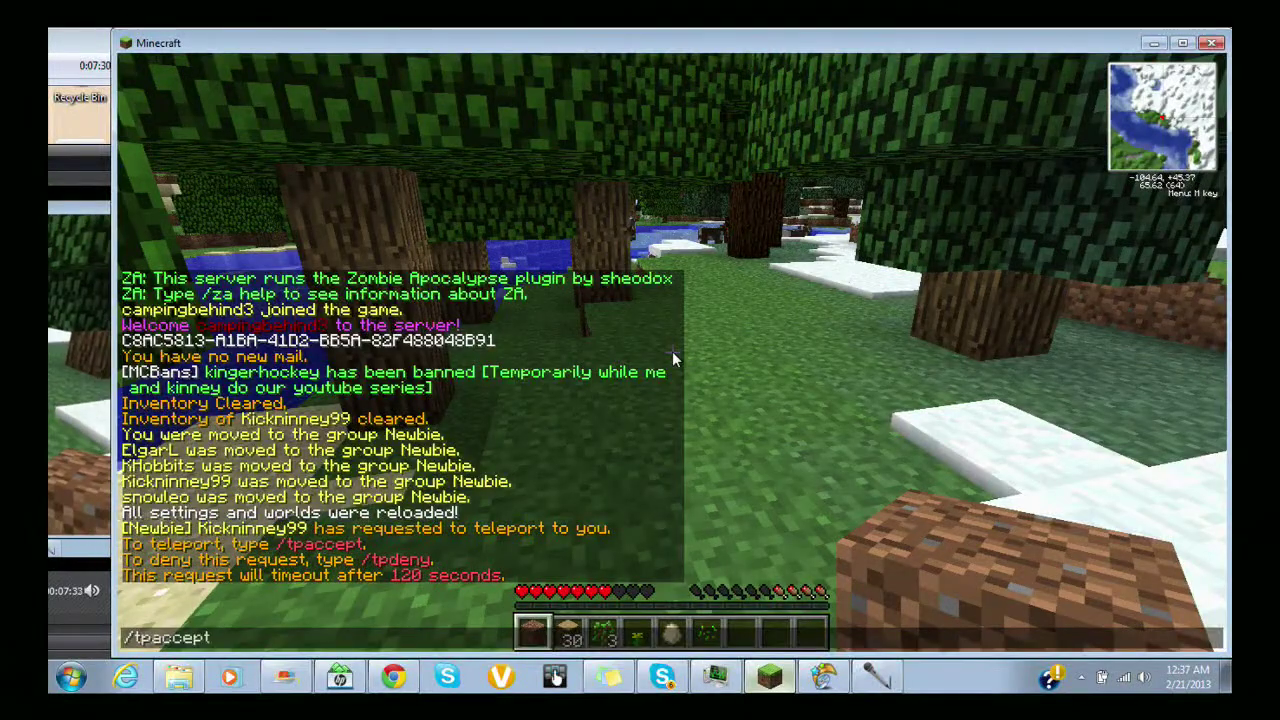
key("Return")
key("e")
key("e")
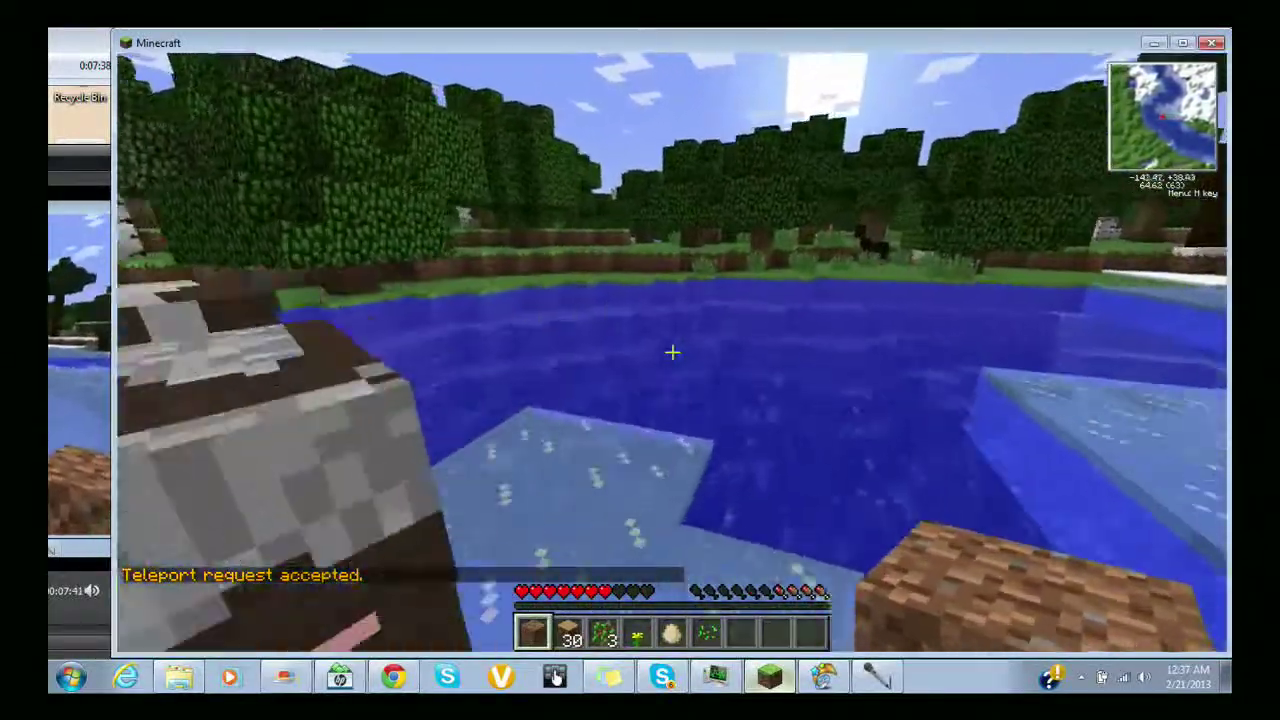
Check the inventory, then jump over the leaves back into the grassy forest clearing
key("e")
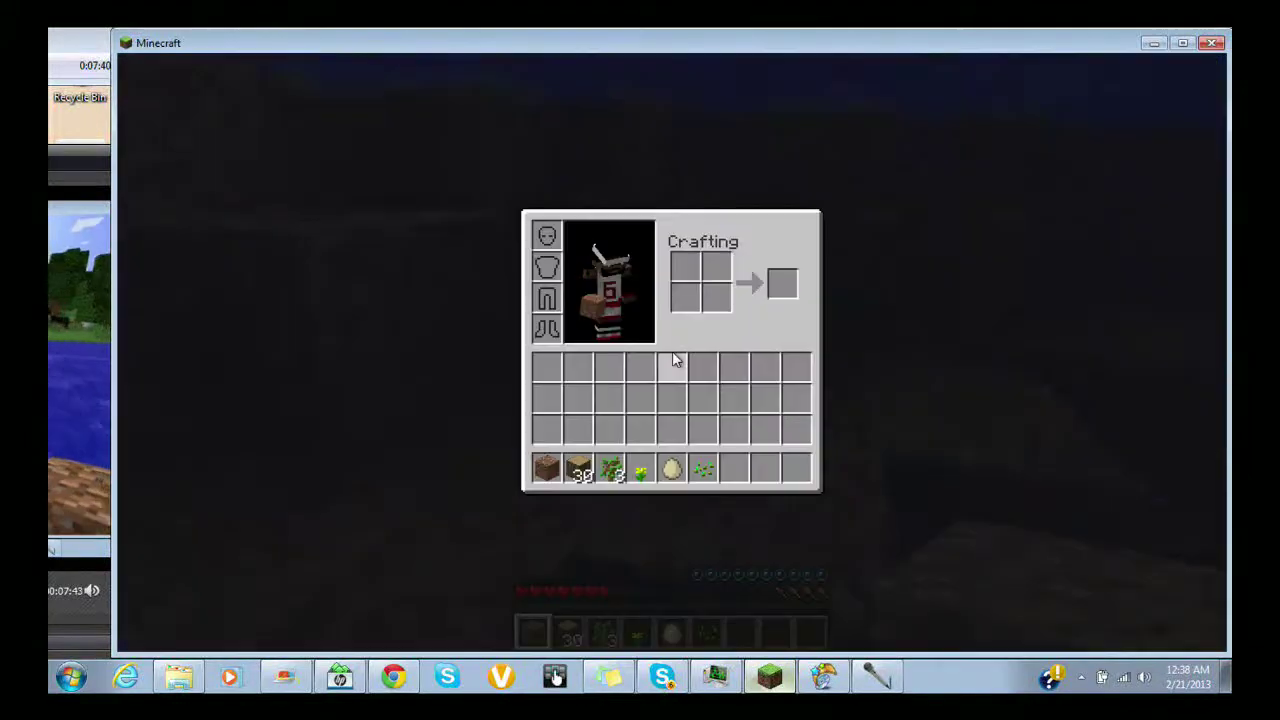
key("Escape")
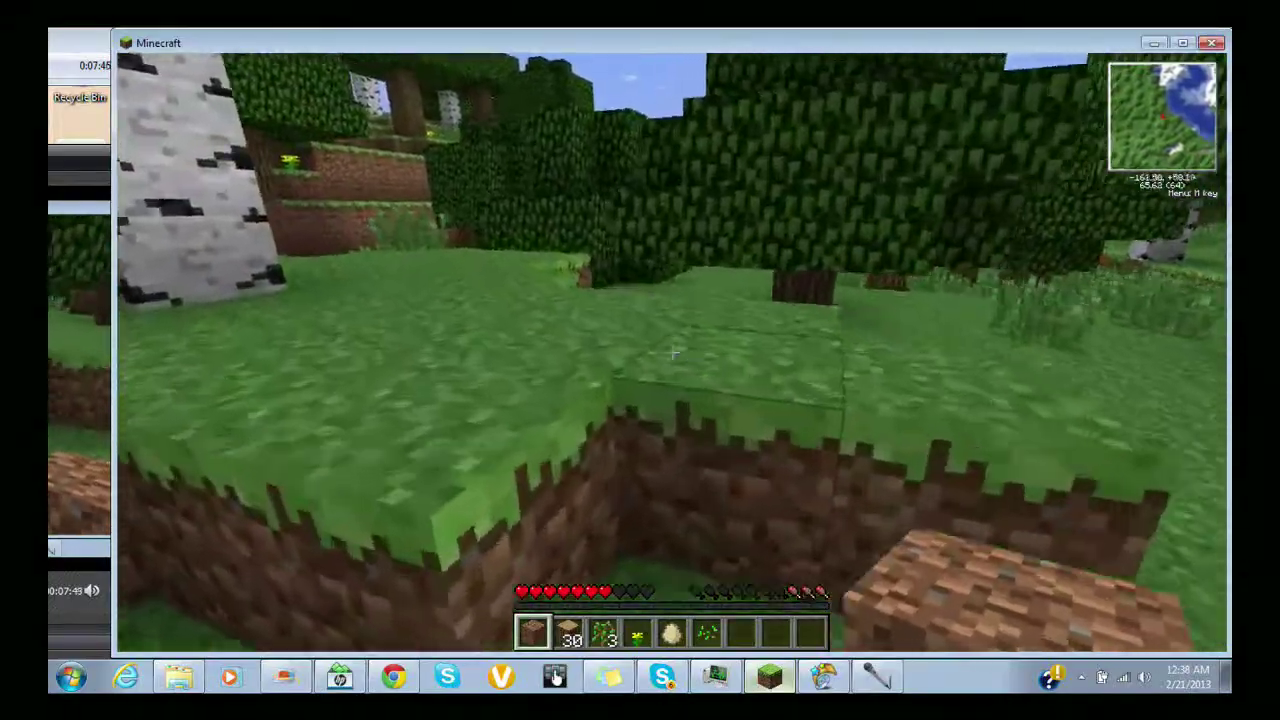
key("space")
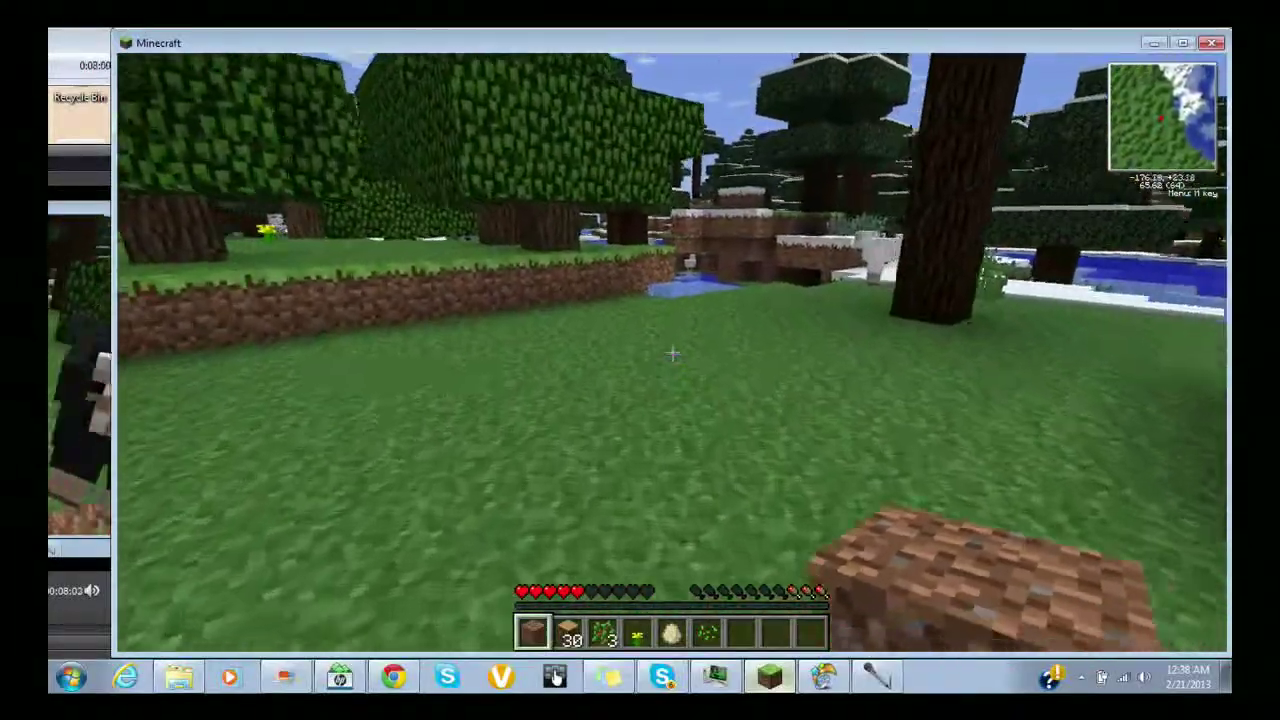
Craft the oak logs into planks and hold the plank stack in hotbar slot 8
key("e")
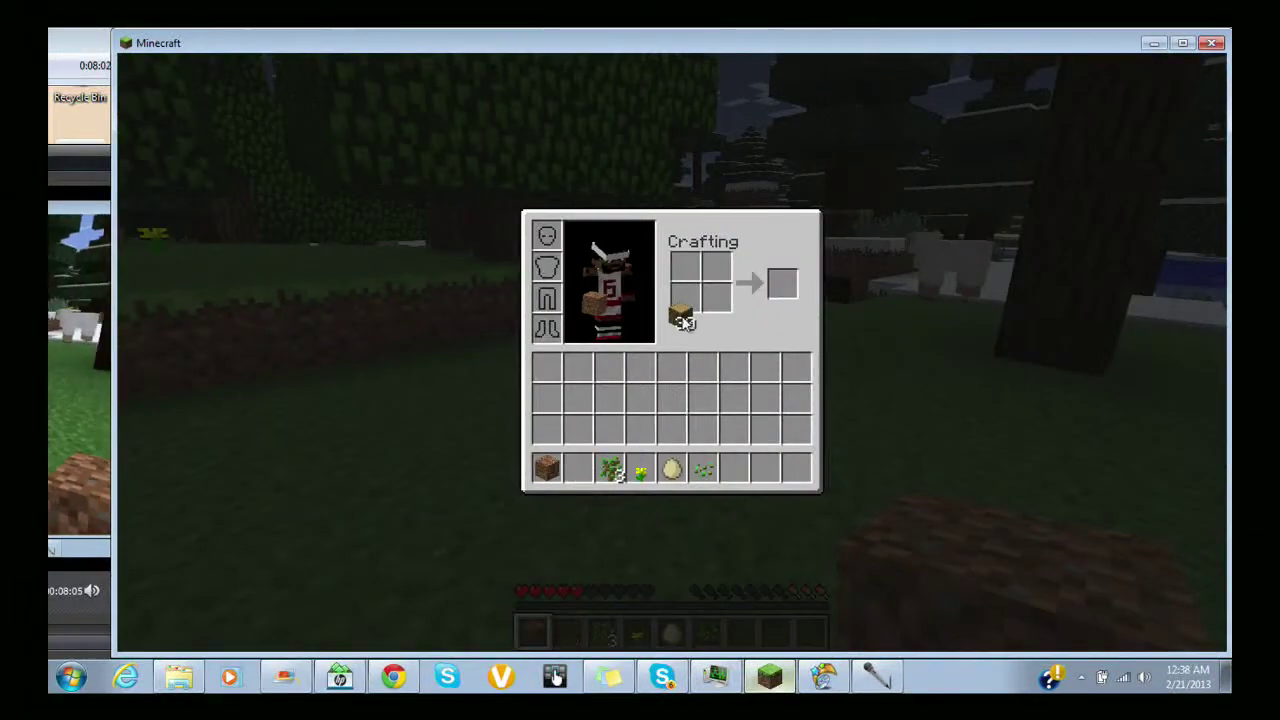
key("Escape")
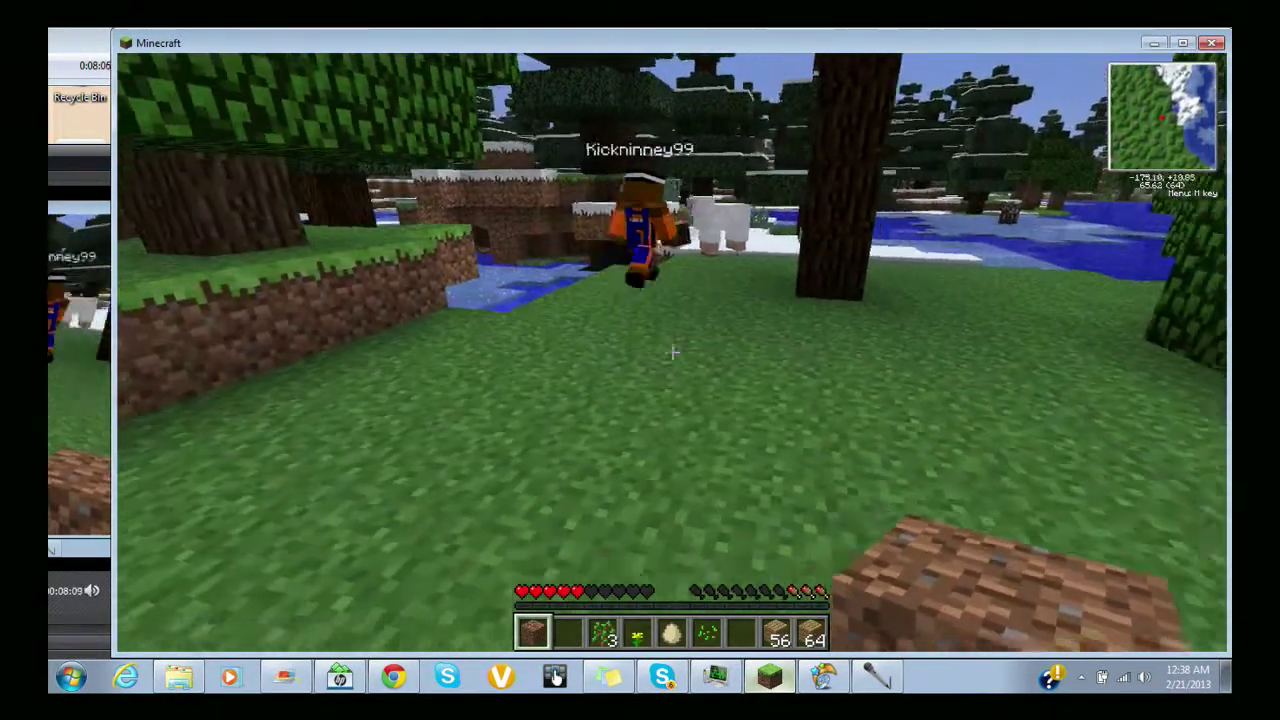
key("8")
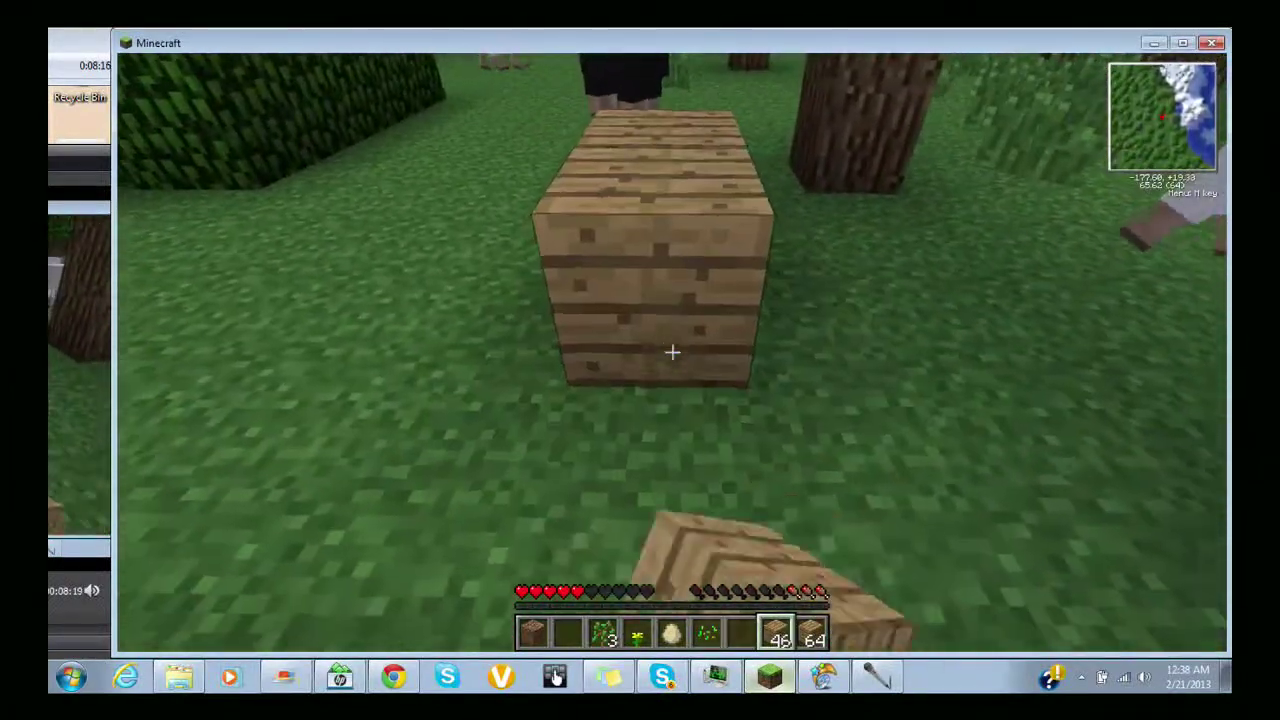
Lay a line of oak planks on the grass to start the wall outline
right_click(671, 352)
right_click(671, 352)
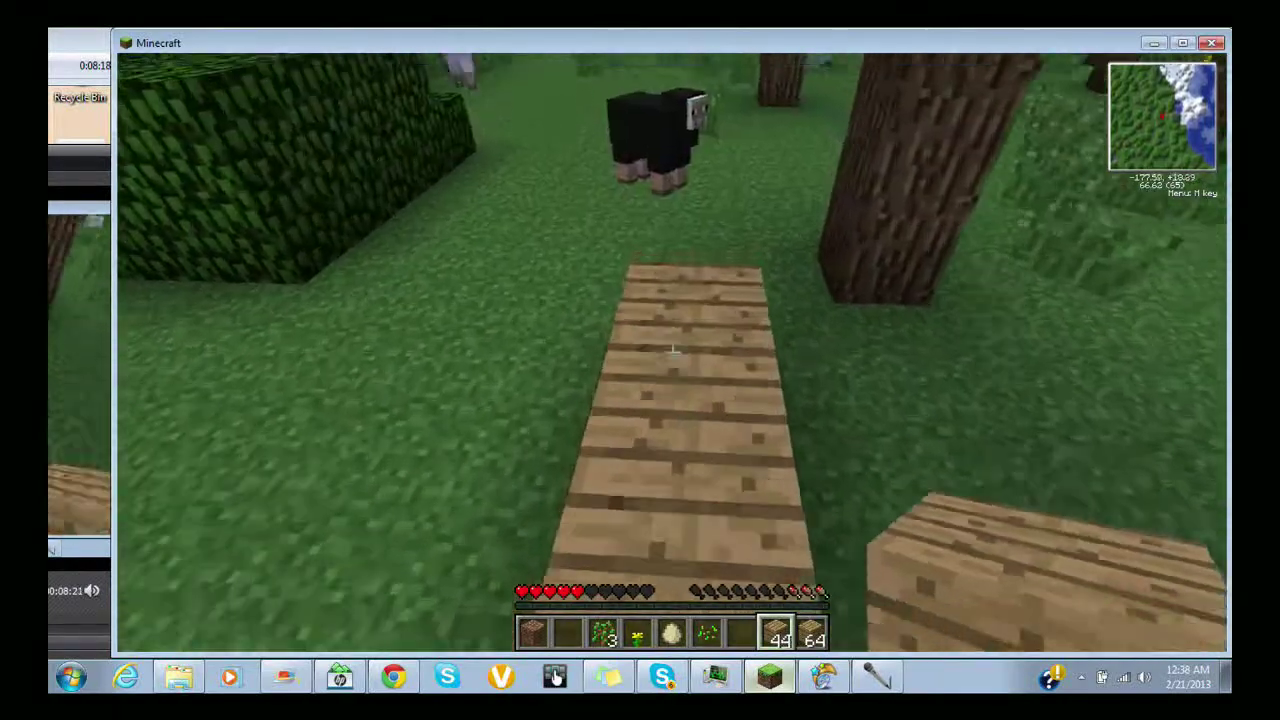
right_click(671, 352)
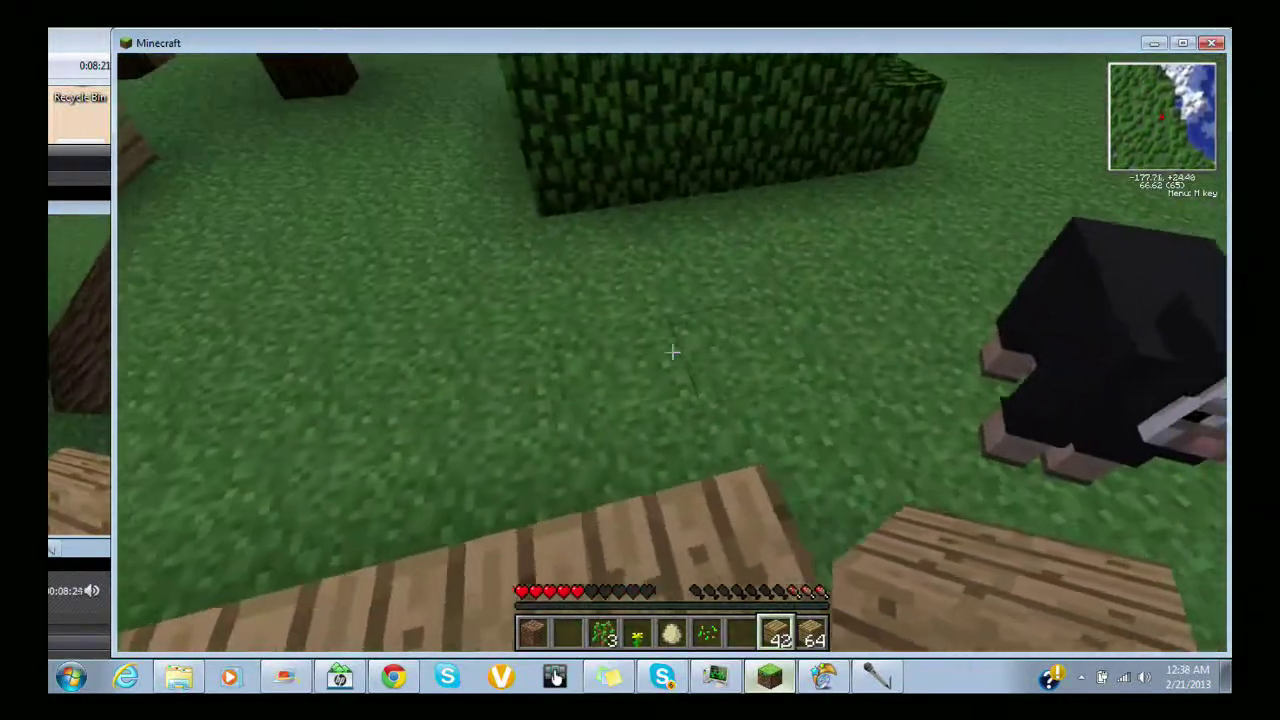
right_click(671, 352)
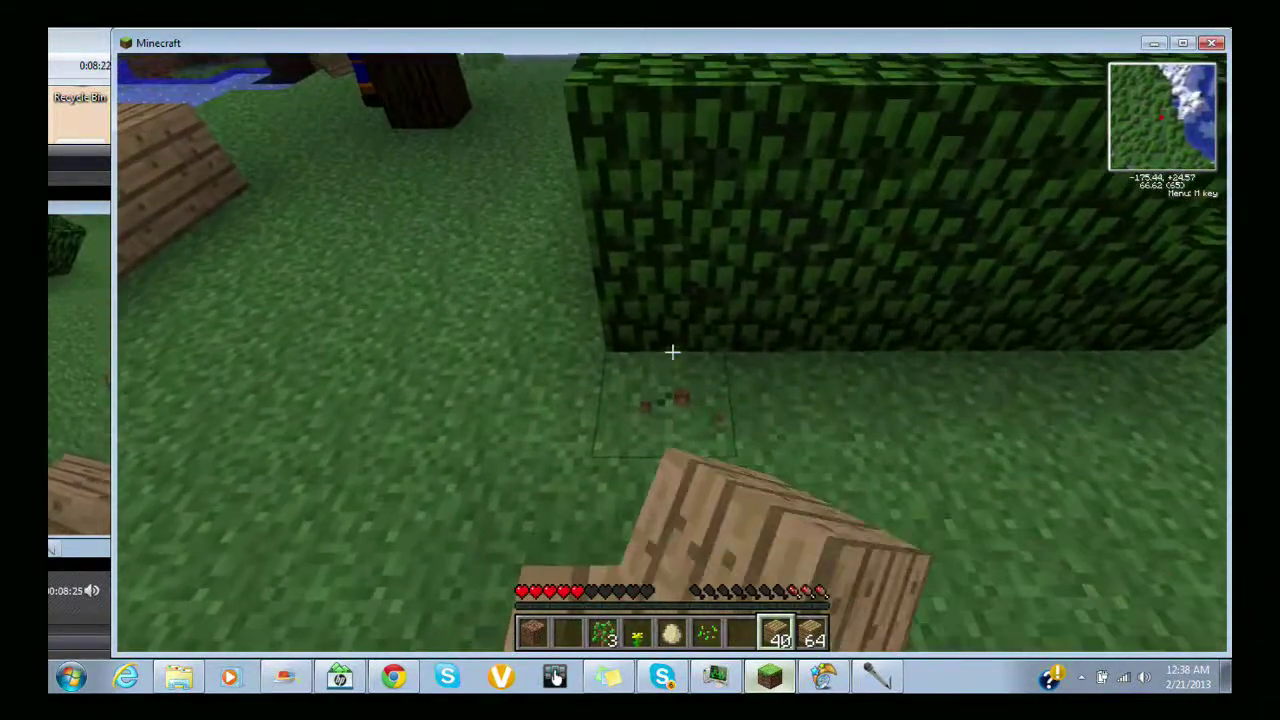
right_click(671, 352)
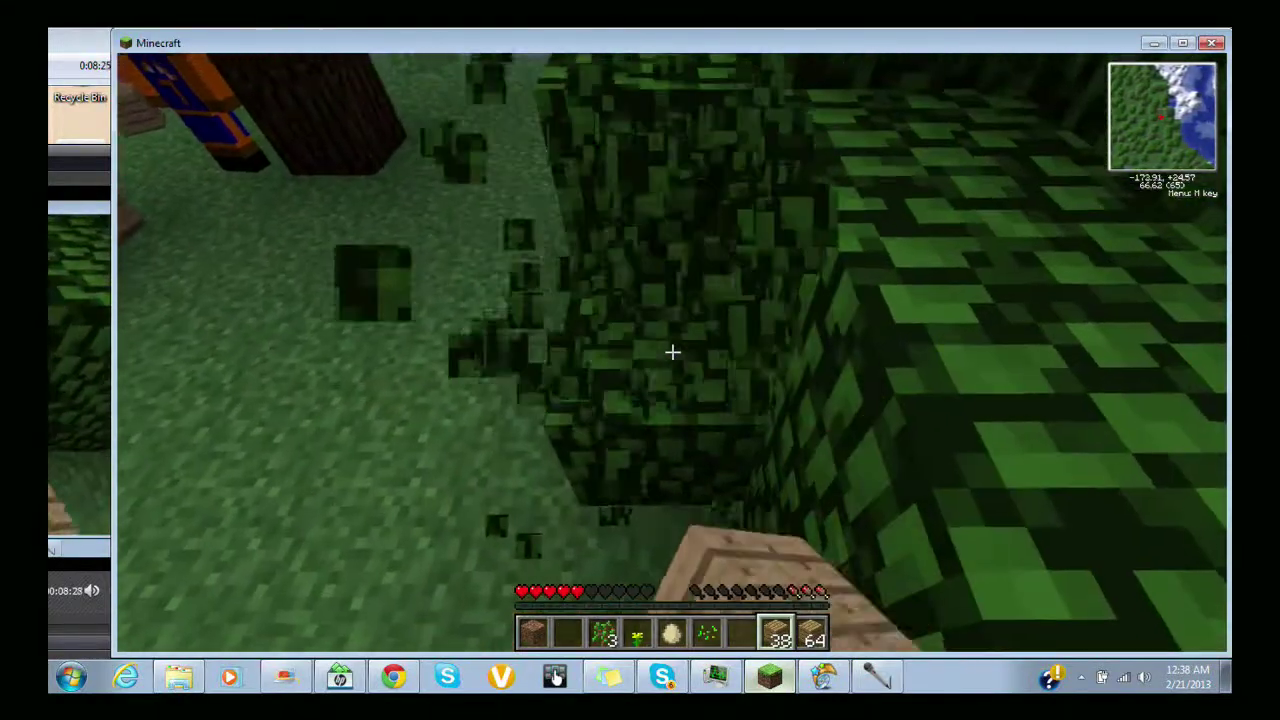
Break the blocking leaf blocks and place planks forming a raised step
left_click(671, 352)
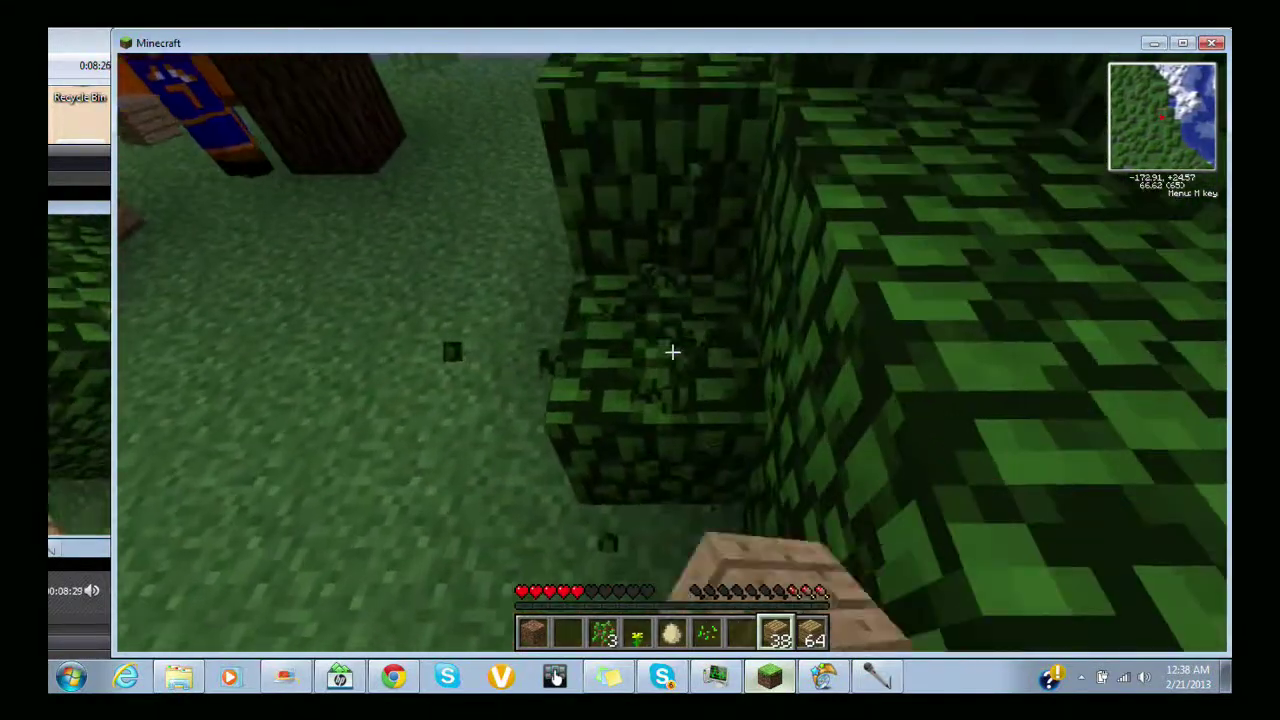
left_click(671, 352)
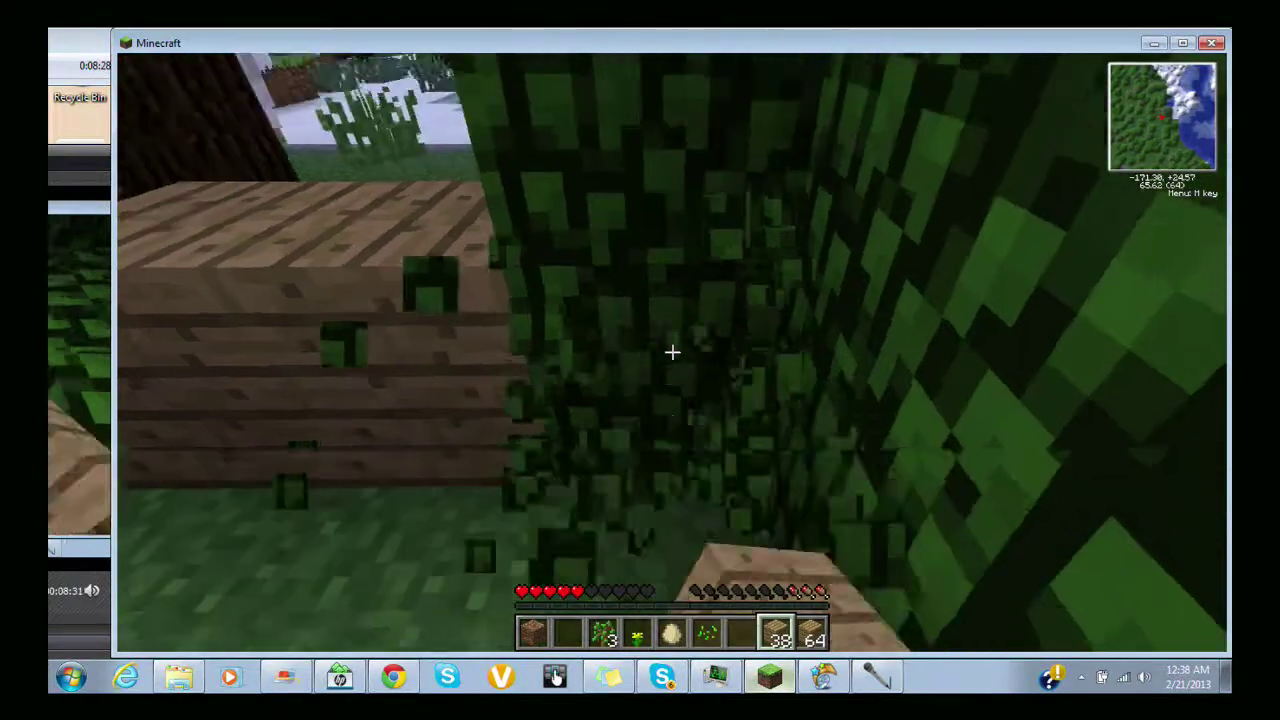
left_click(671, 352)
right_click(671, 352)
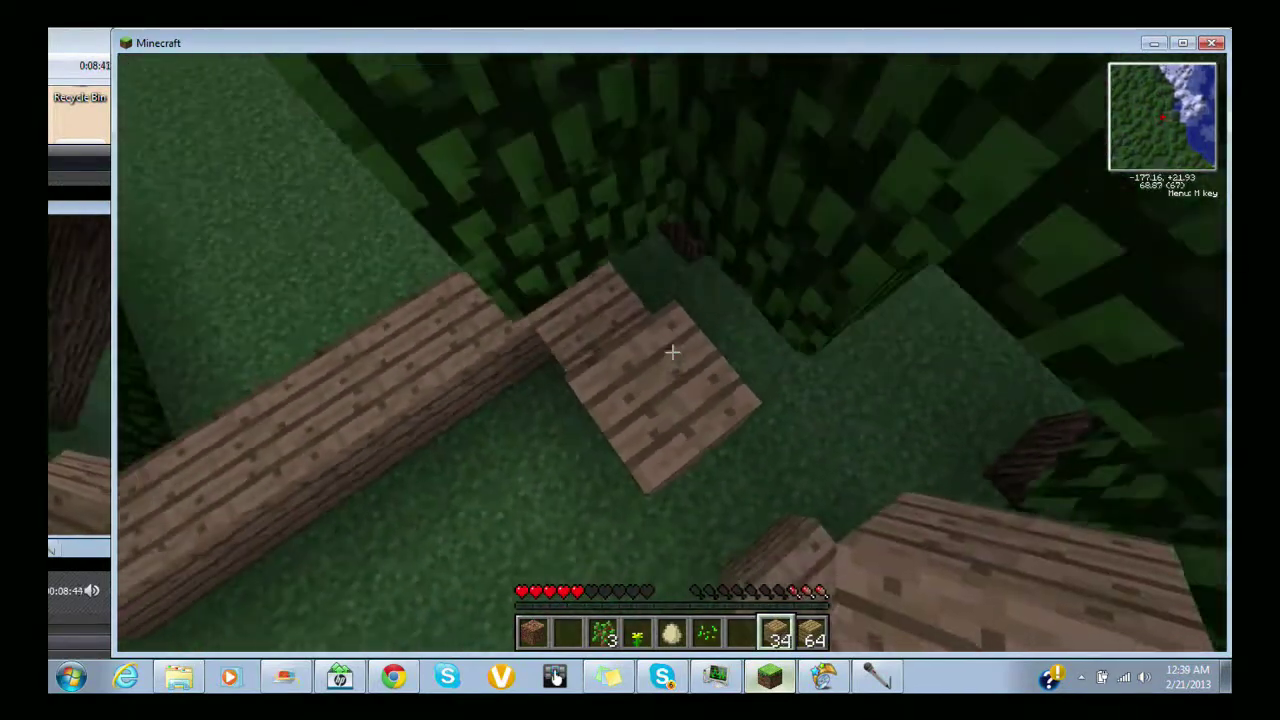
Build plank corner pillars and extend the ground wall row
right_click(671, 352)
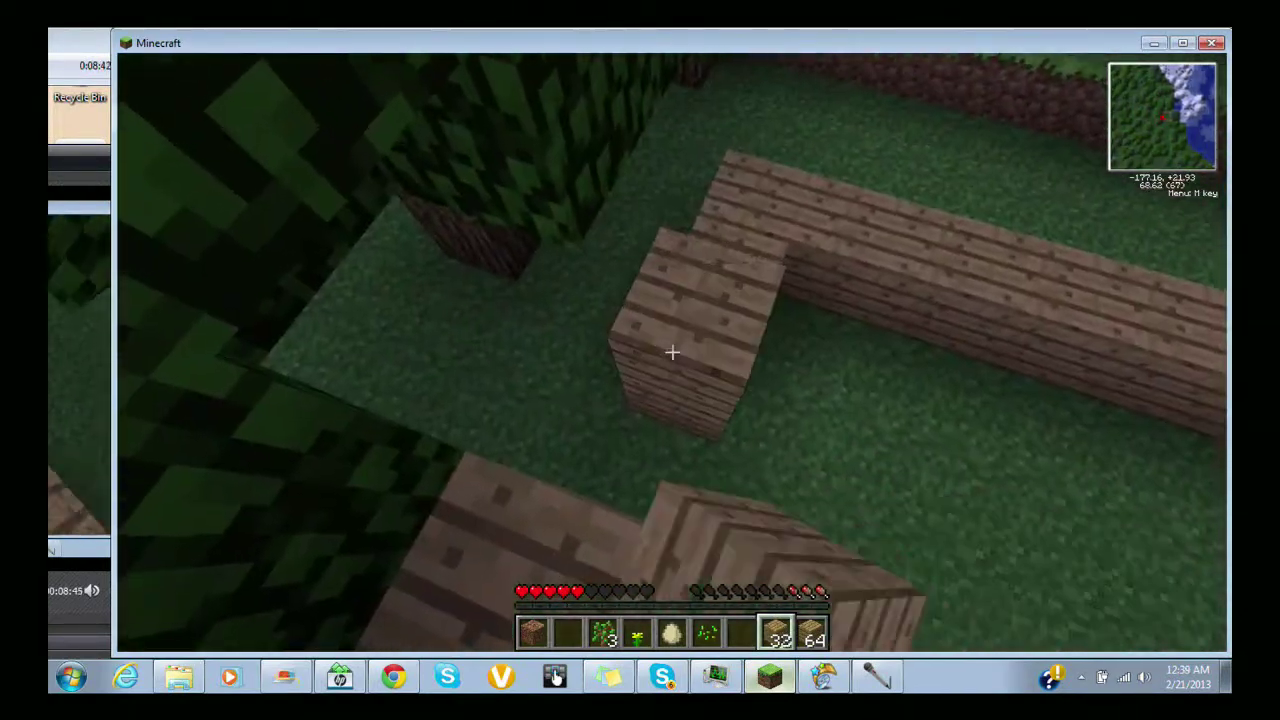
right_click(671, 352)
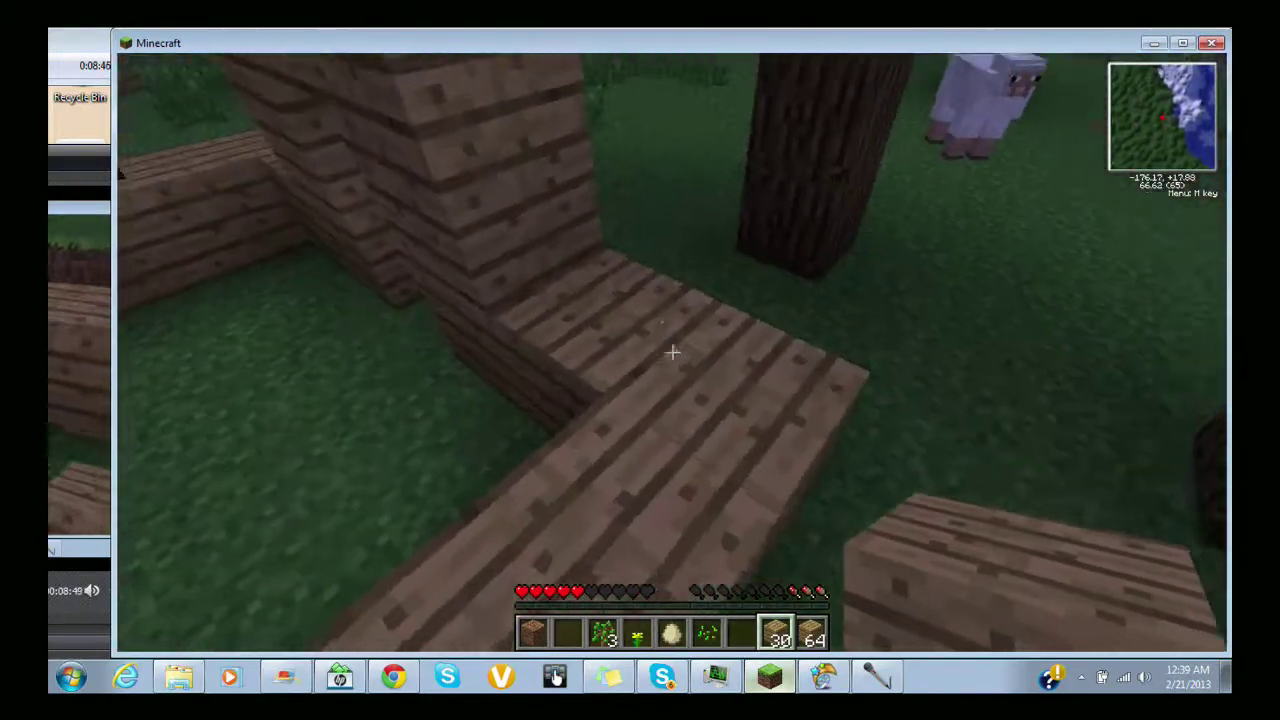
right_click(671, 352)
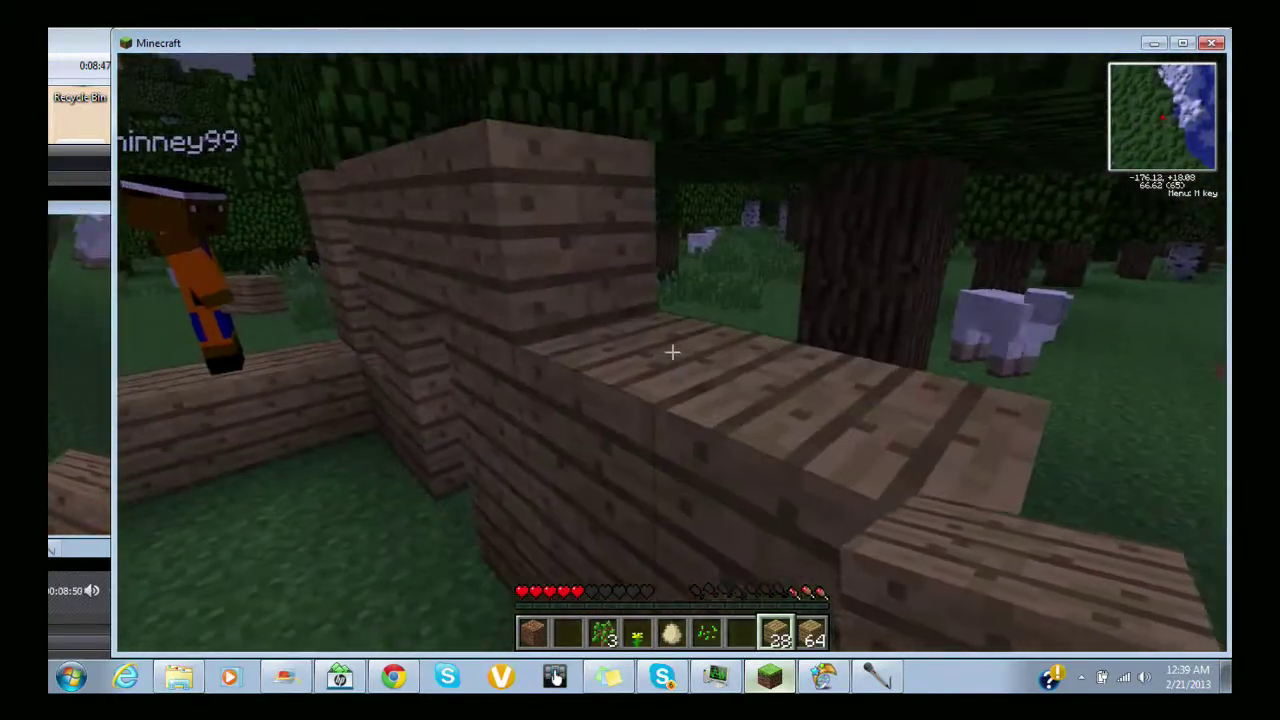
right_click(671, 352)
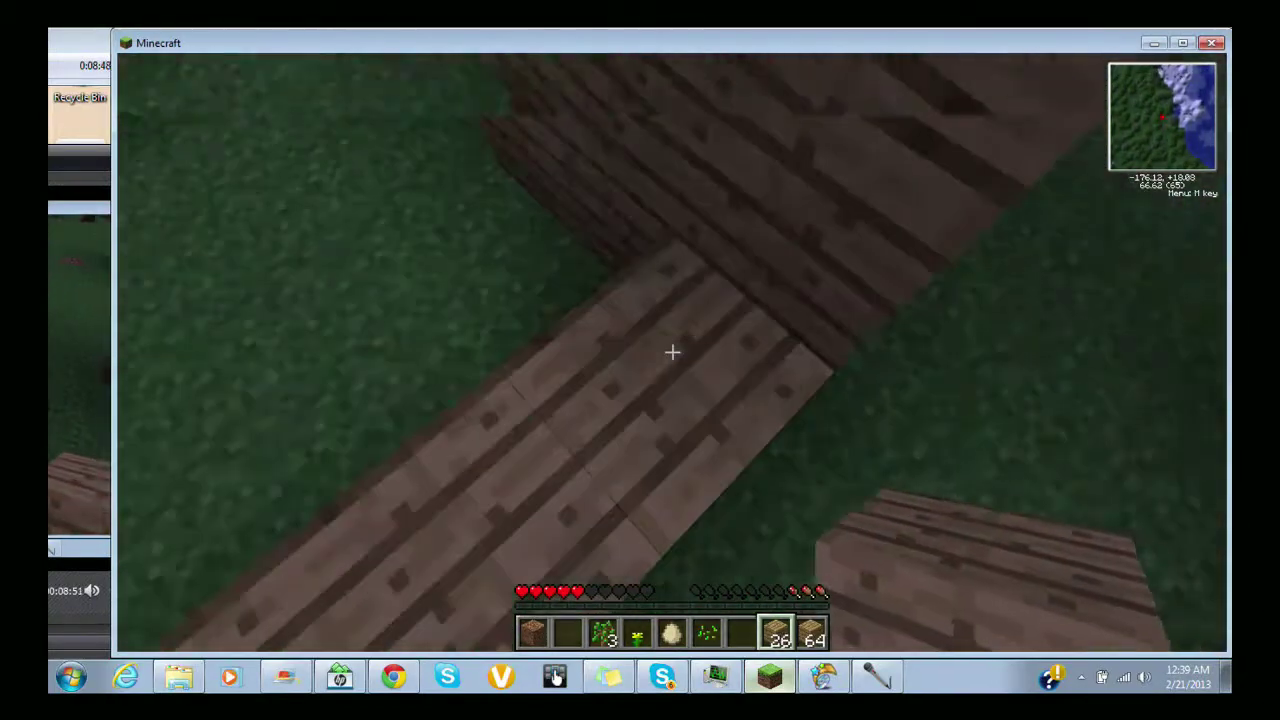
right_click(671, 352)
right_click(671, 352)
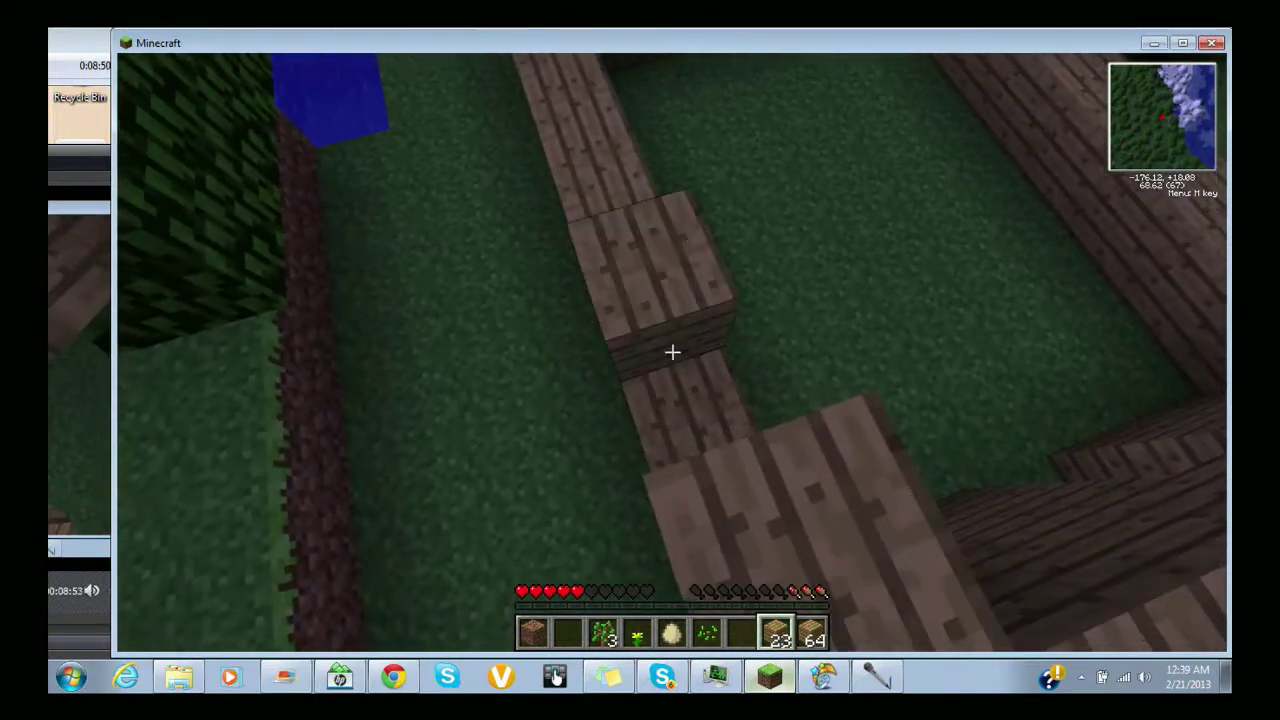
right_click(671, 352)
right_click(671, 352)
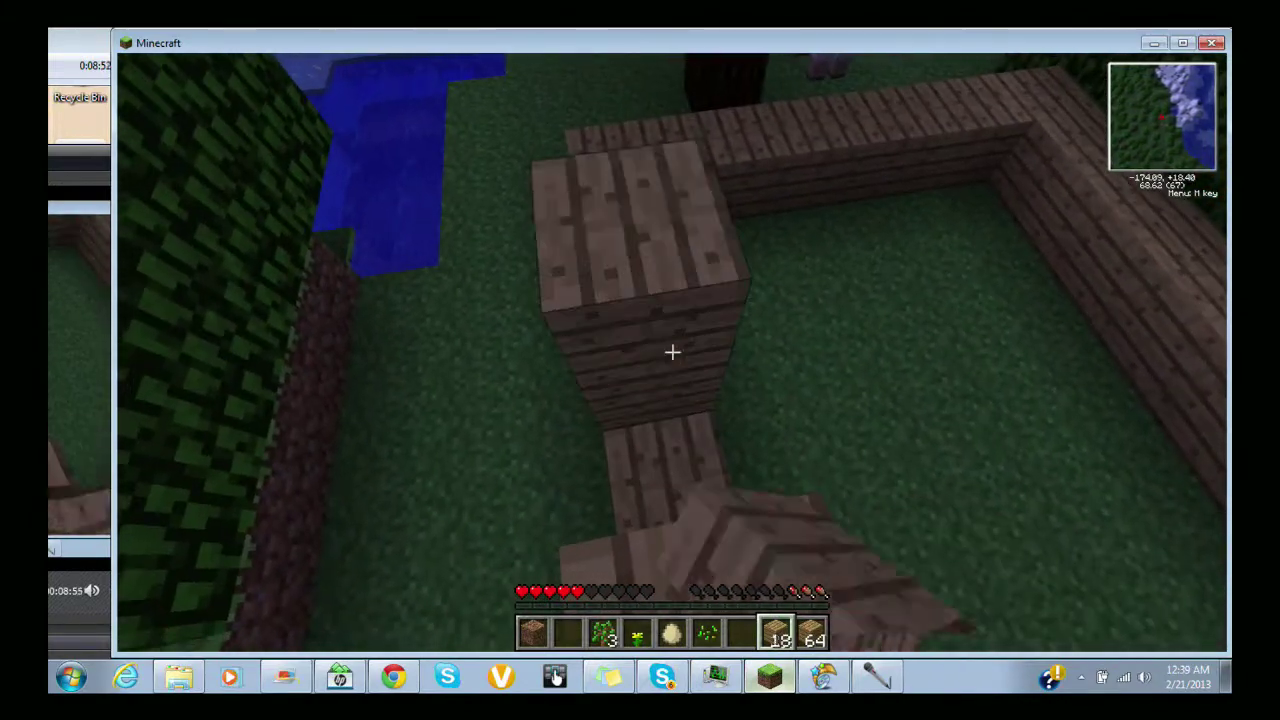
right_click(671, 352)
Fill the remaining gaps in the plank row until the stack is empty
right_click(671, 352)
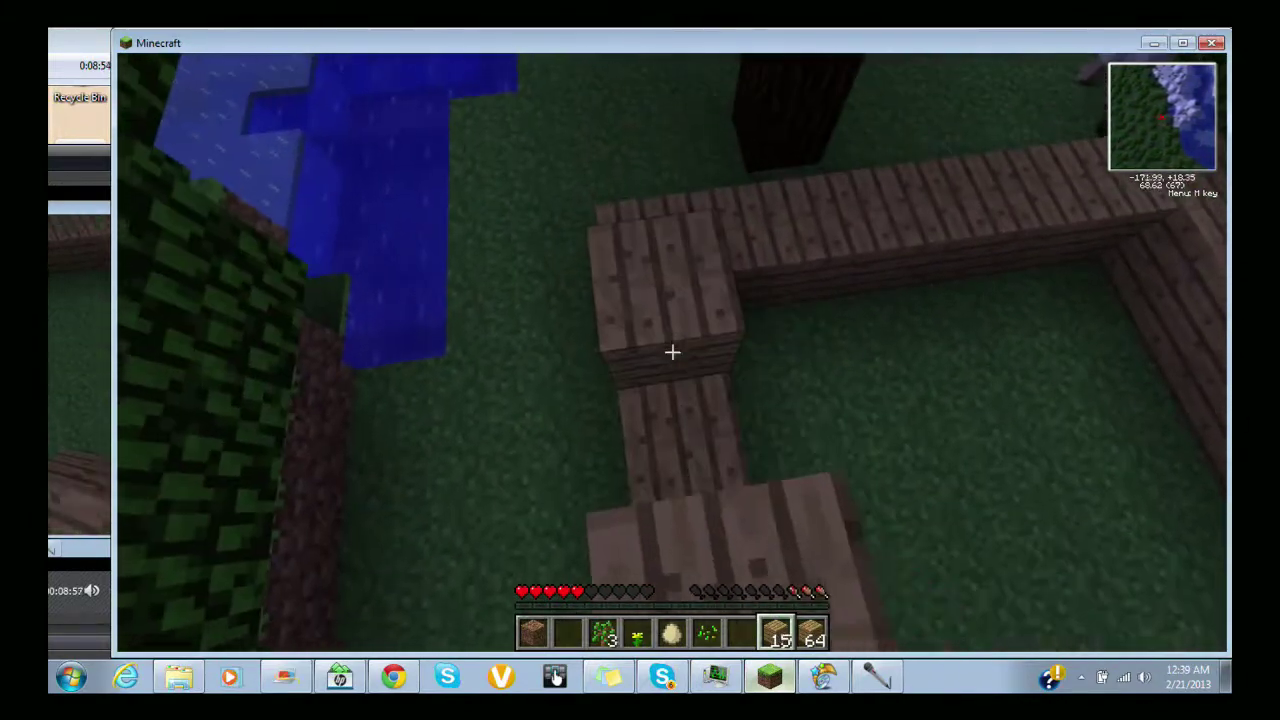
right_click(671, 352)
right_click(671, 352)
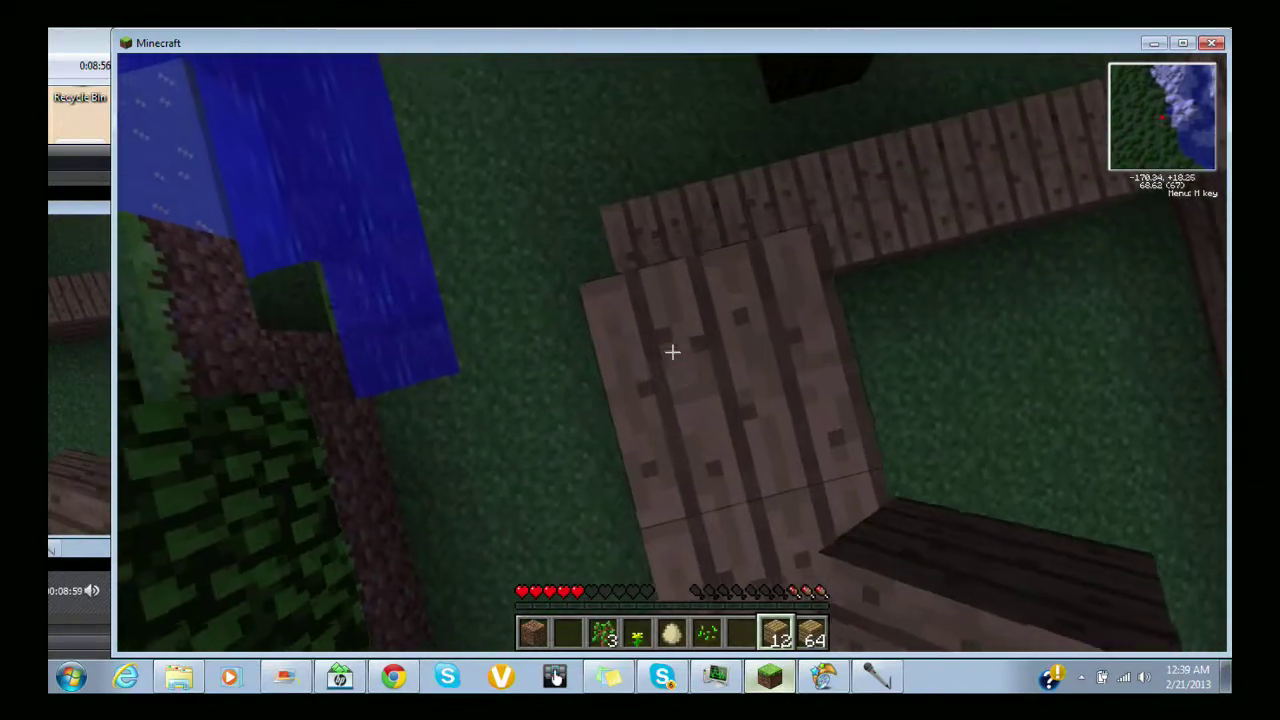
right_click(671, 352)
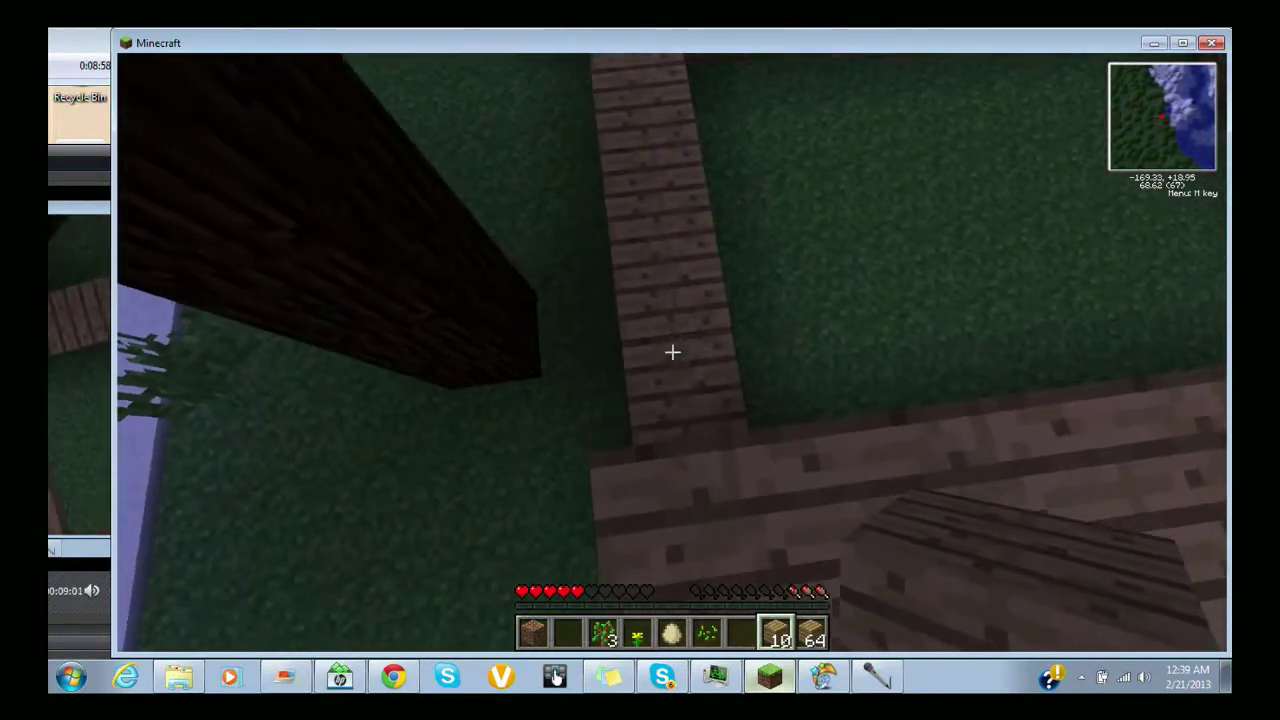
right_click(671, 352)
right_click(671, 352)
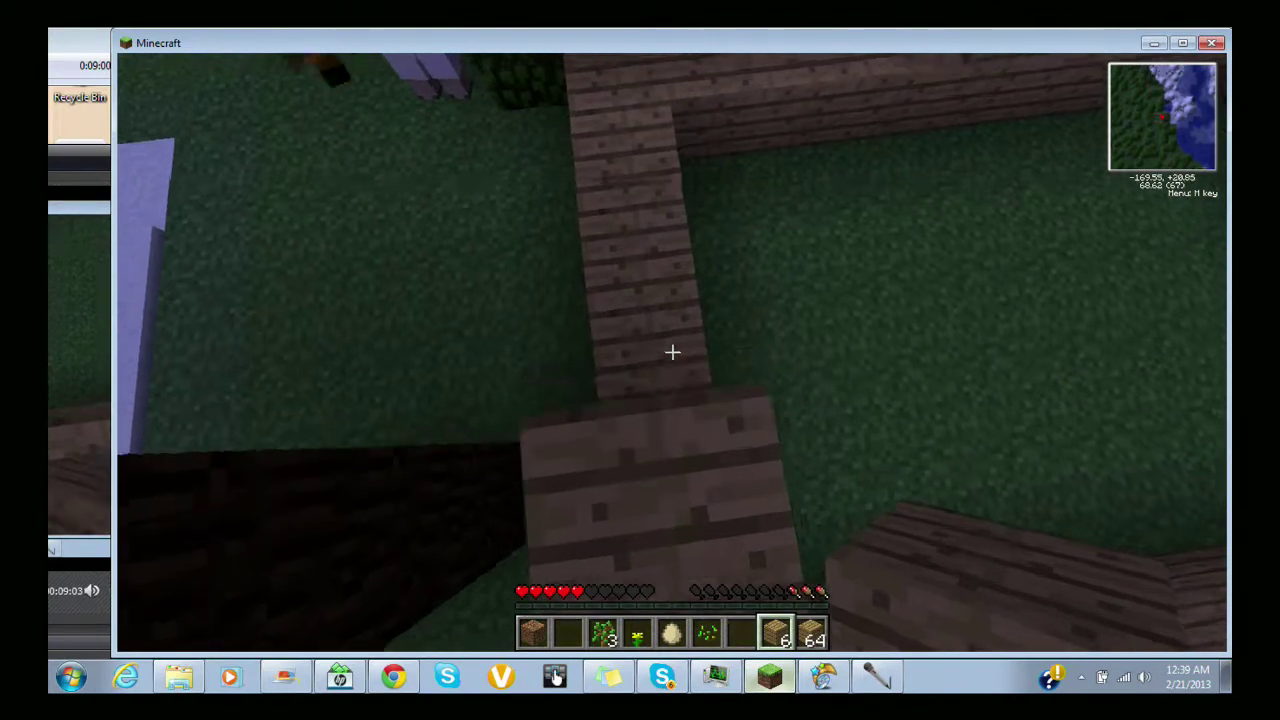
right_click(671, 352)
right_click(671, 352)
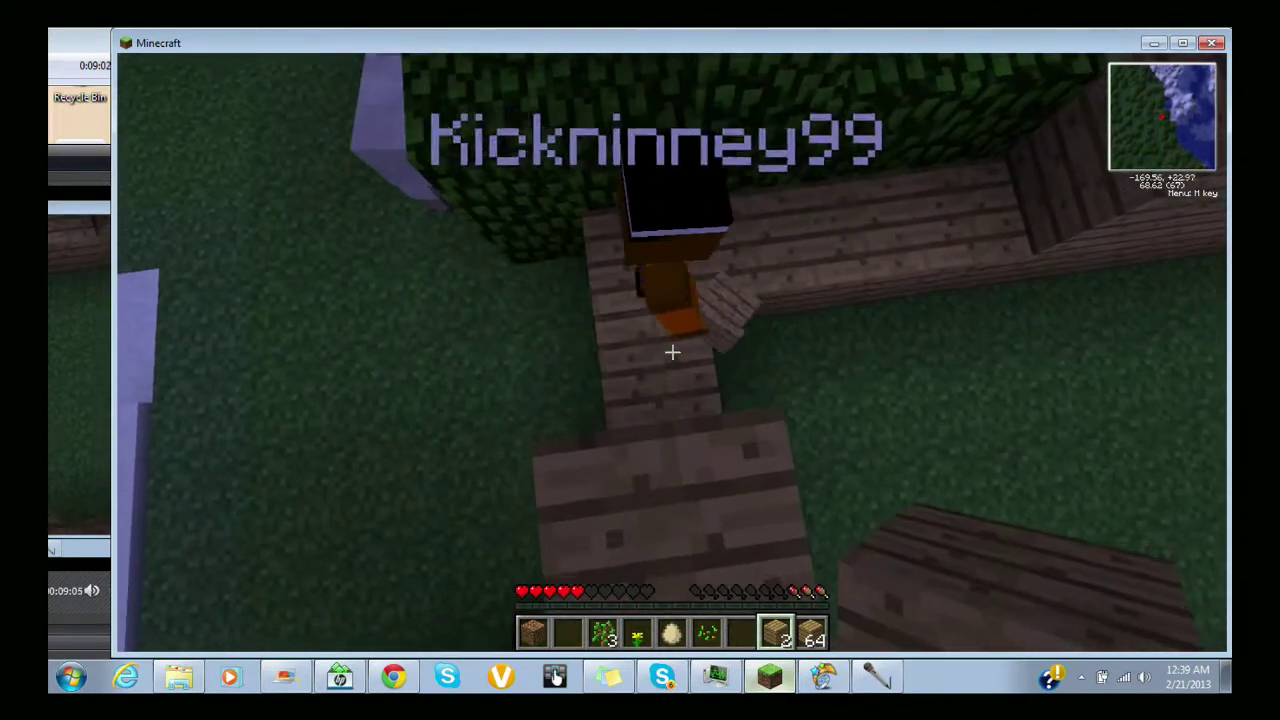
right_click(671, 352)
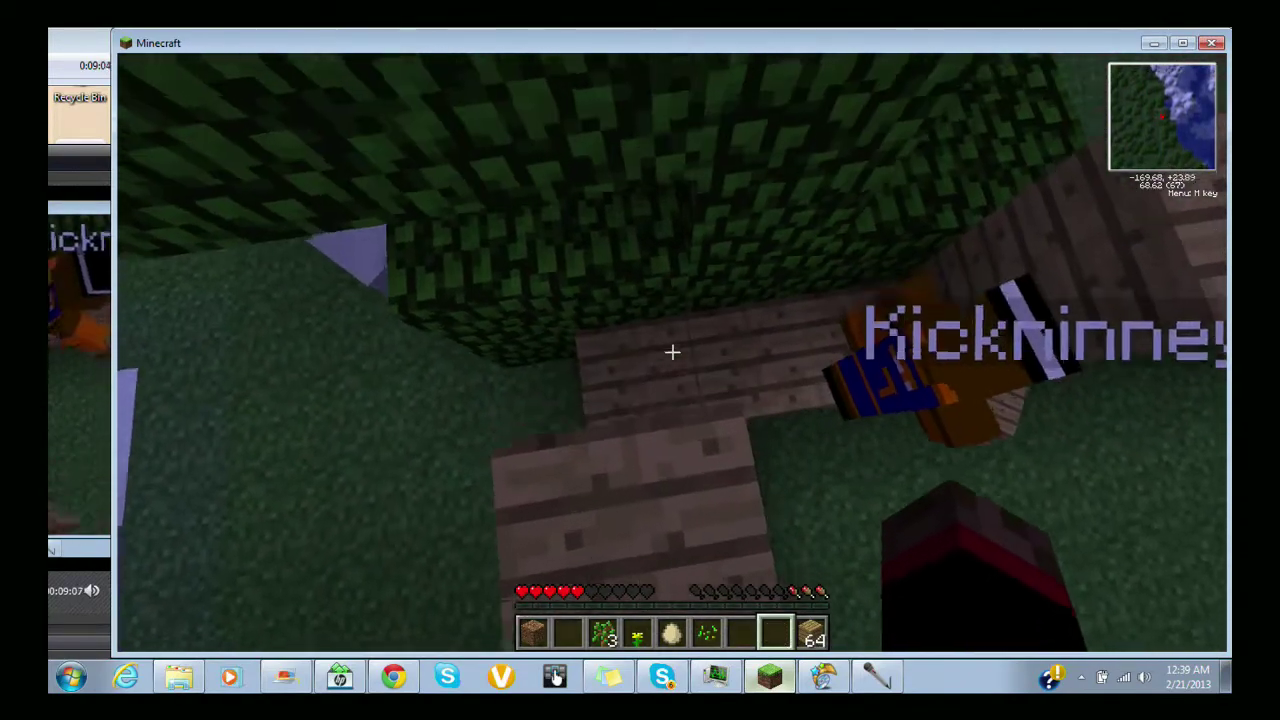
scroll(671, 352, "down", 1)
Stack planks from the fresh stack onto the enclosure walls to raise them
right_click(671, 352)
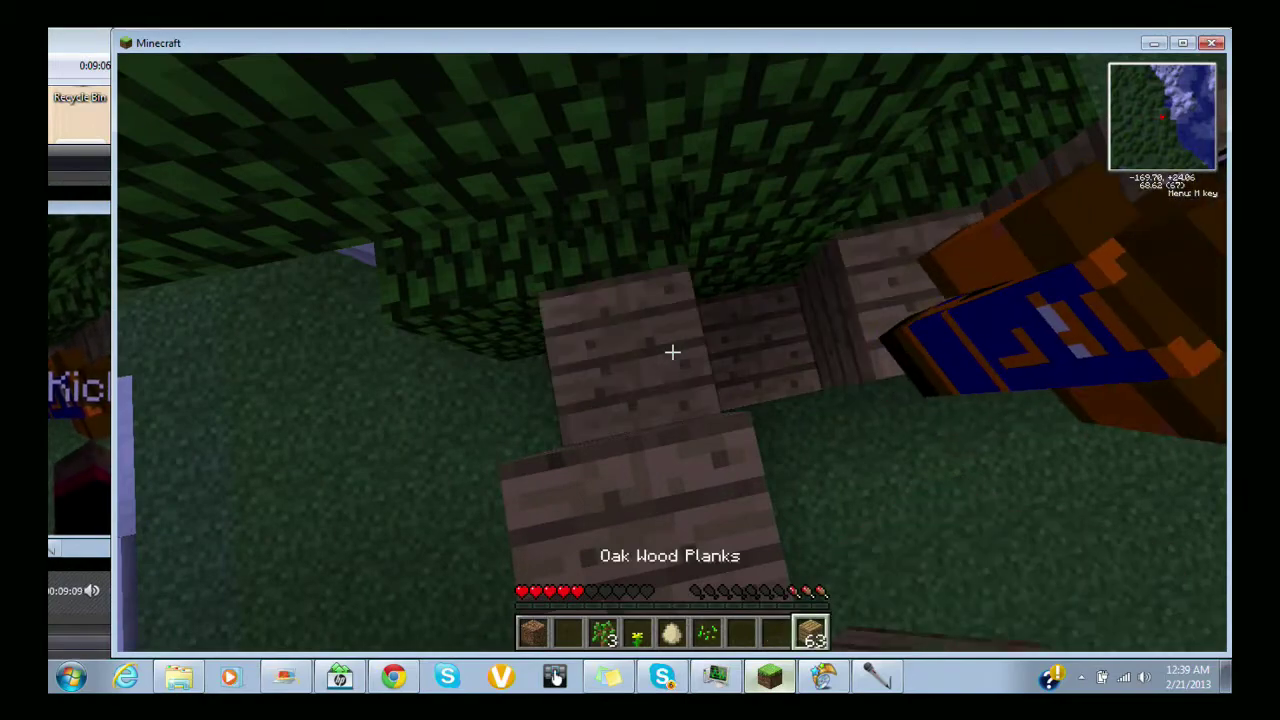
right_click(671, 352)
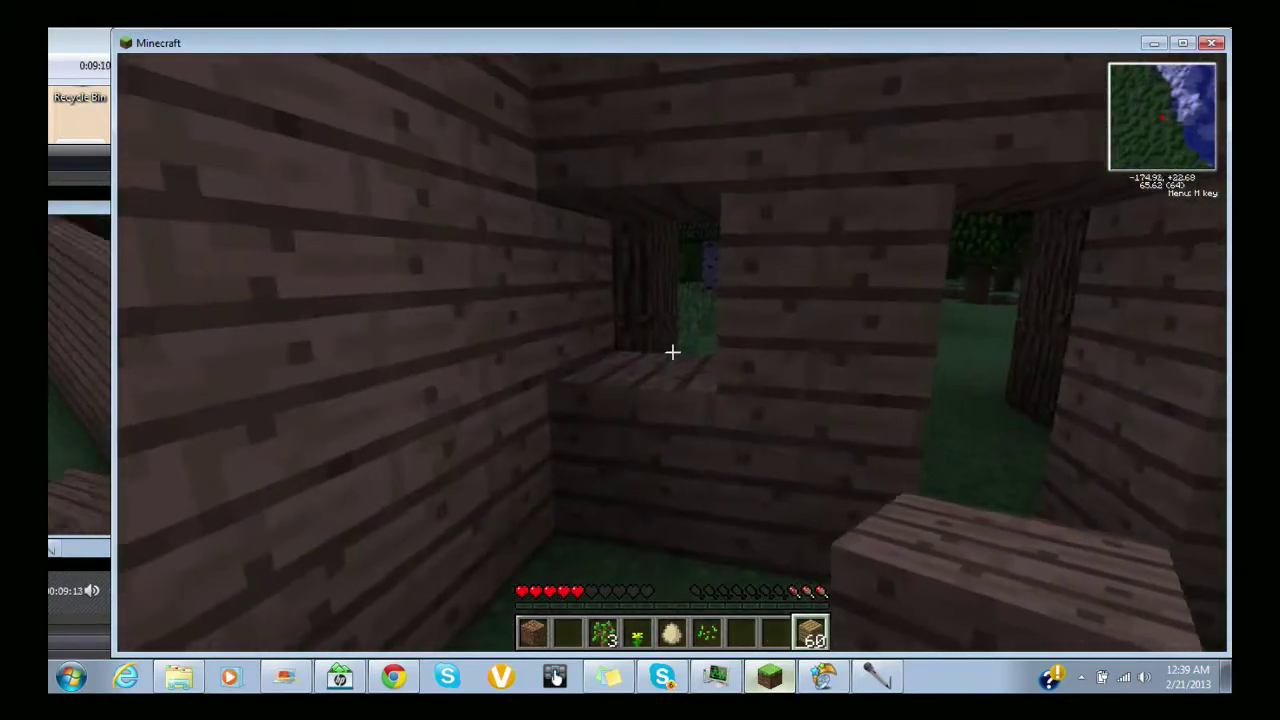
right_click(671, 352)
right_click(671, 352)
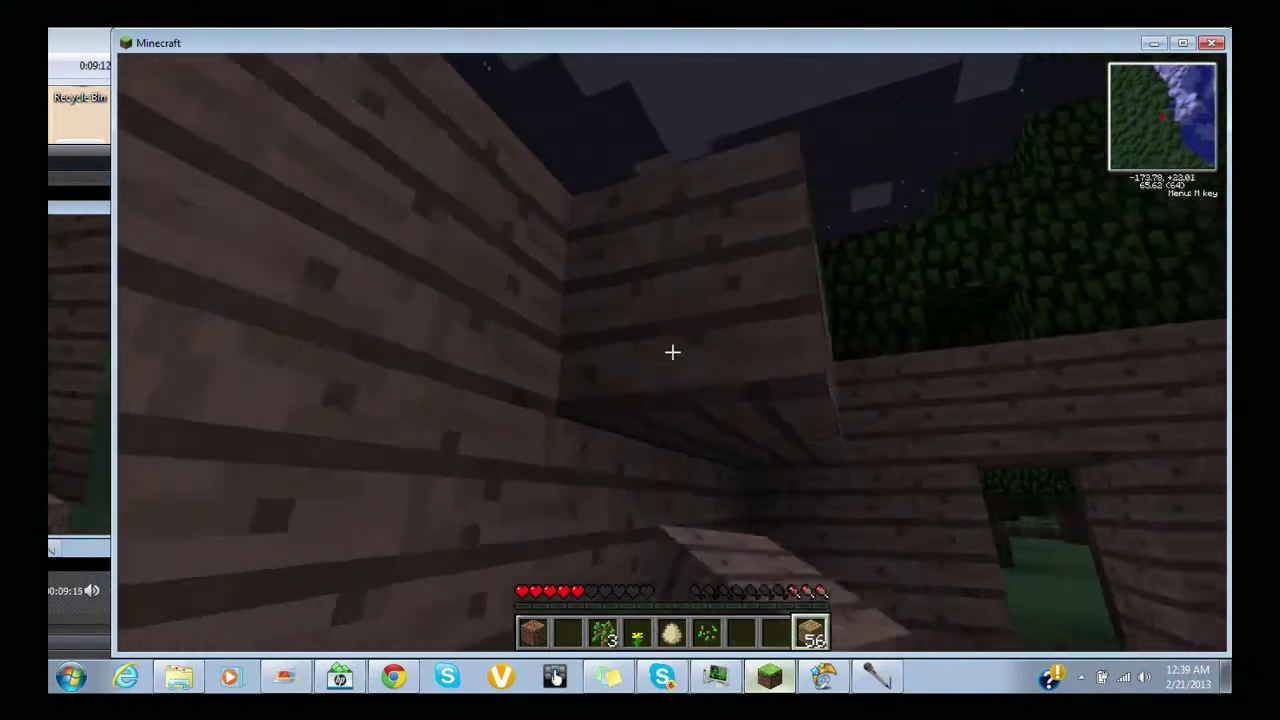
right_click(671, 352)
right_click(671, 352)
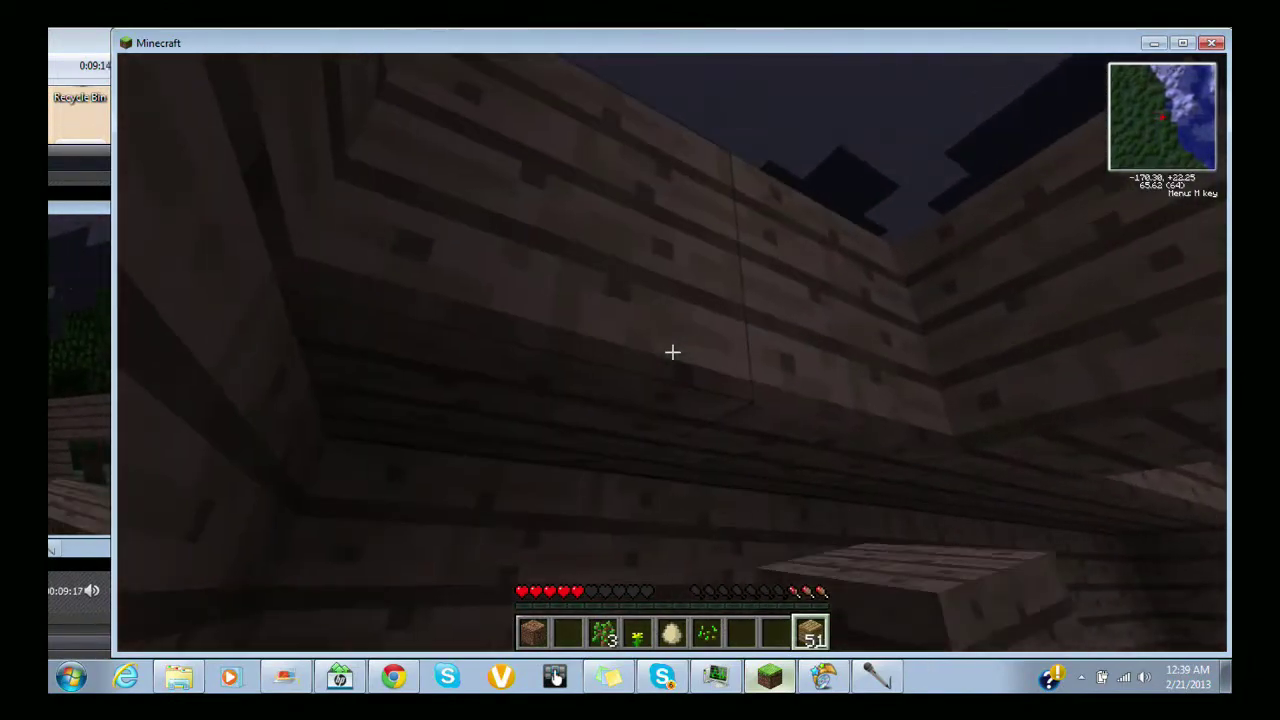
right_click(671, 352)
right_click(671, 352)
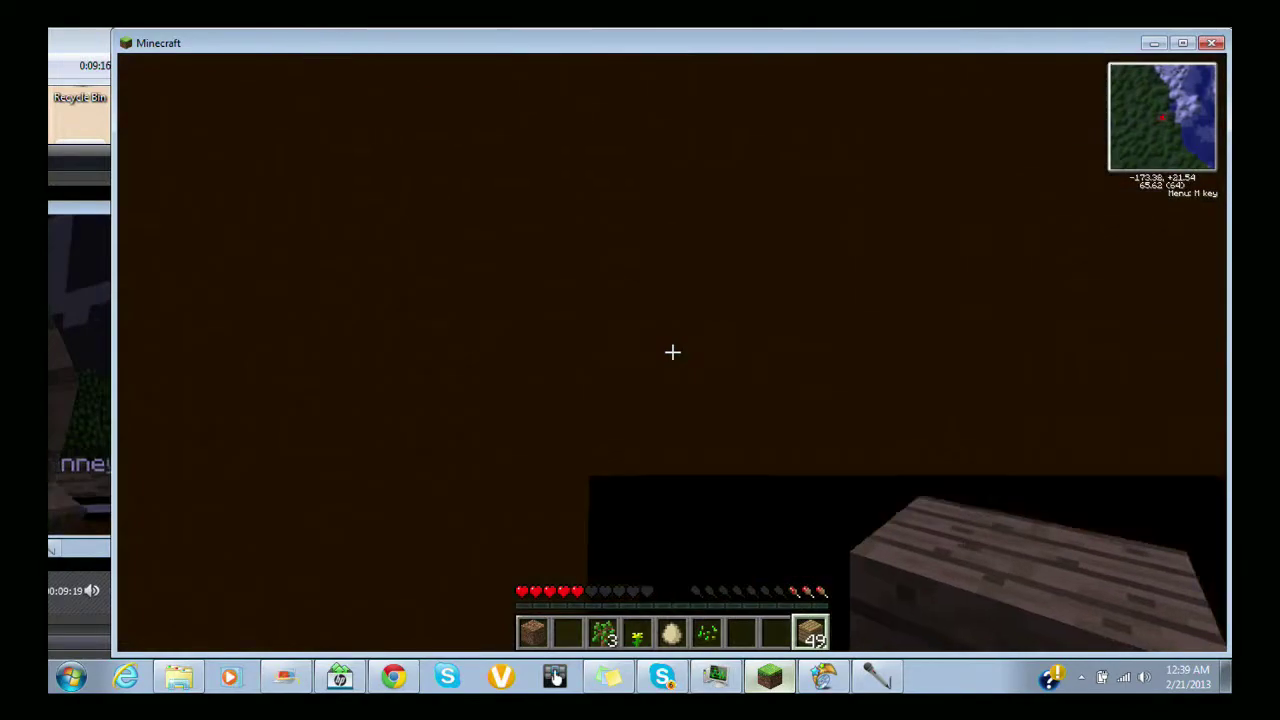
Add planks to the far wall and a pillar, leaving 40 planks
right_click(671, 352)
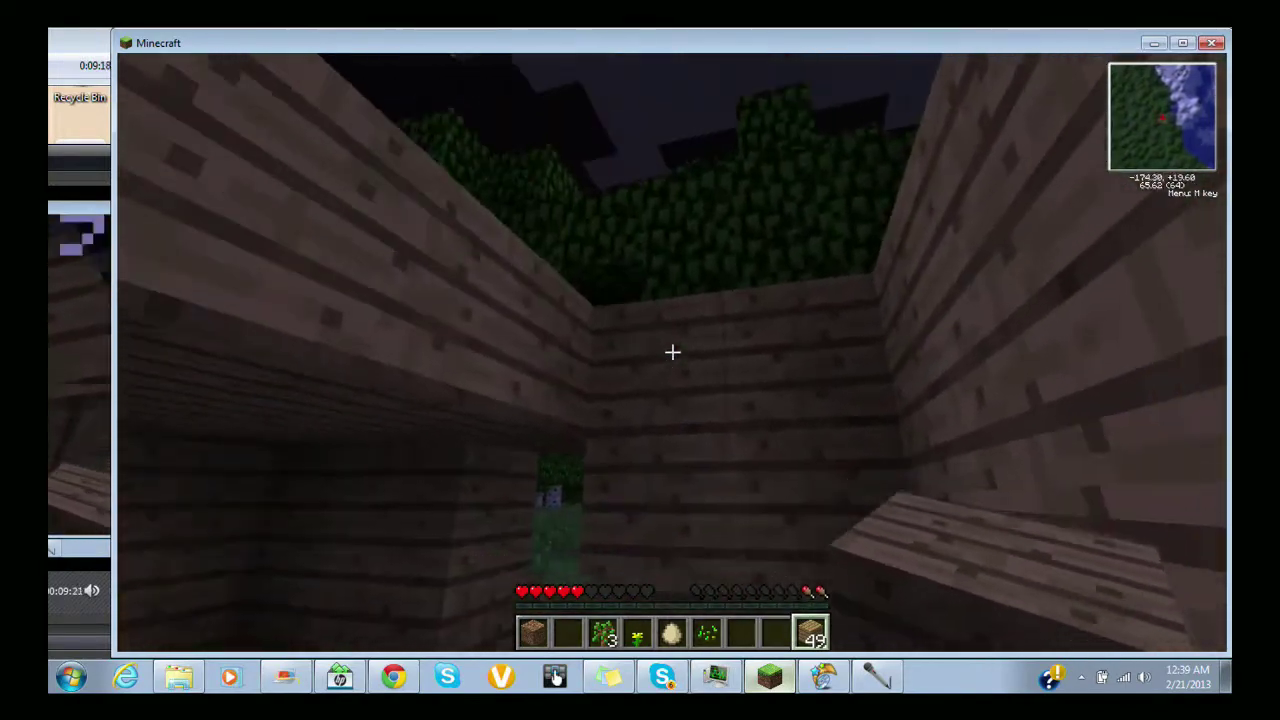
right_click(671, 352)
right_click(671, 352)
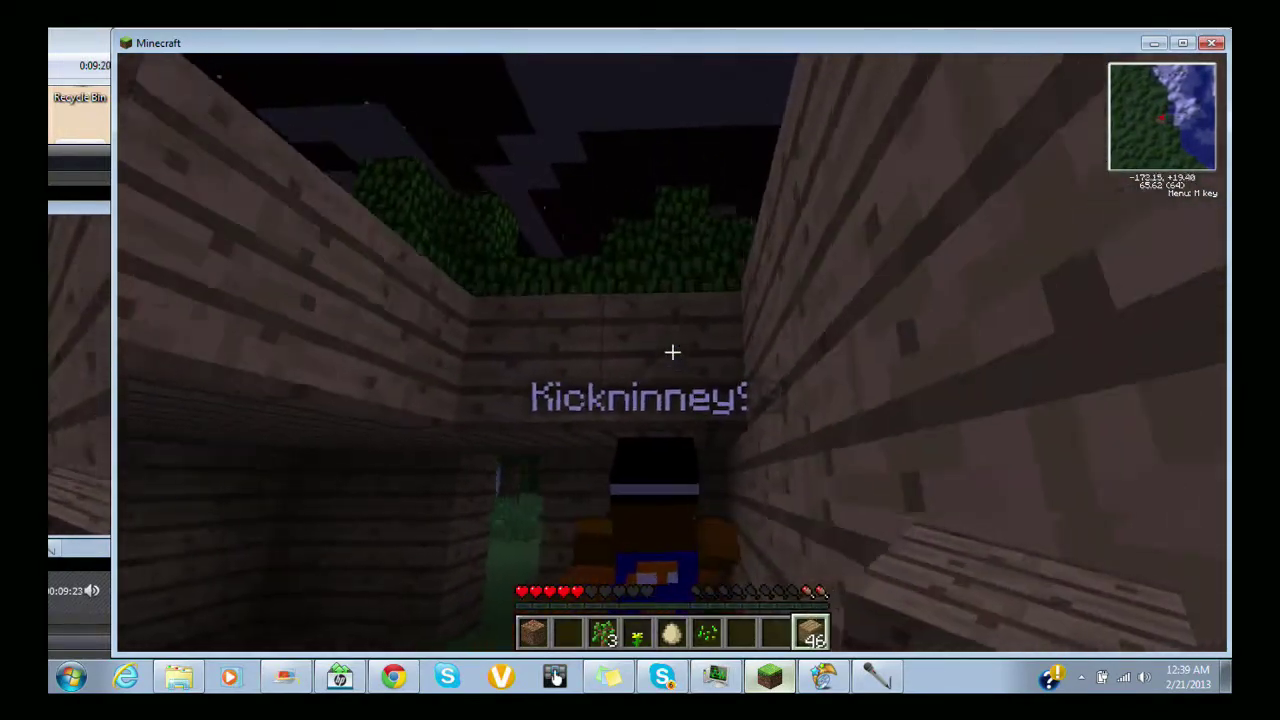
right_click(671, 352)
right_click(671, 352)
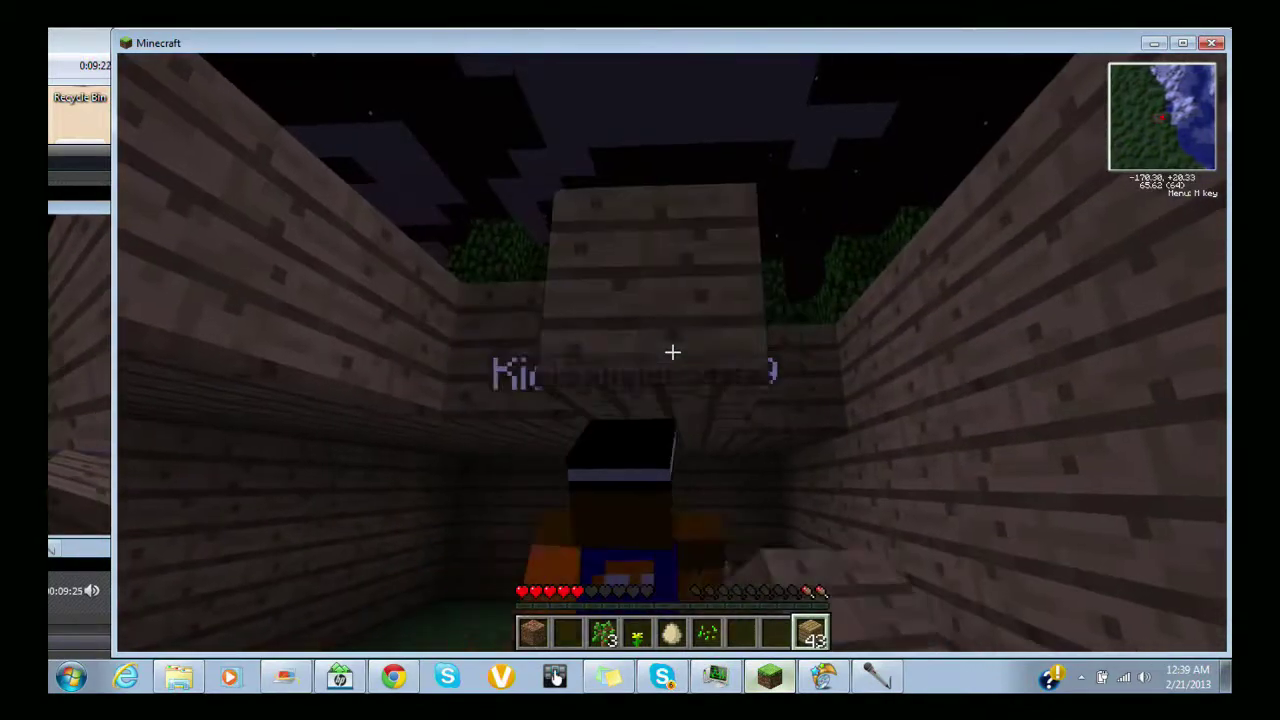
right_click(671, 352)
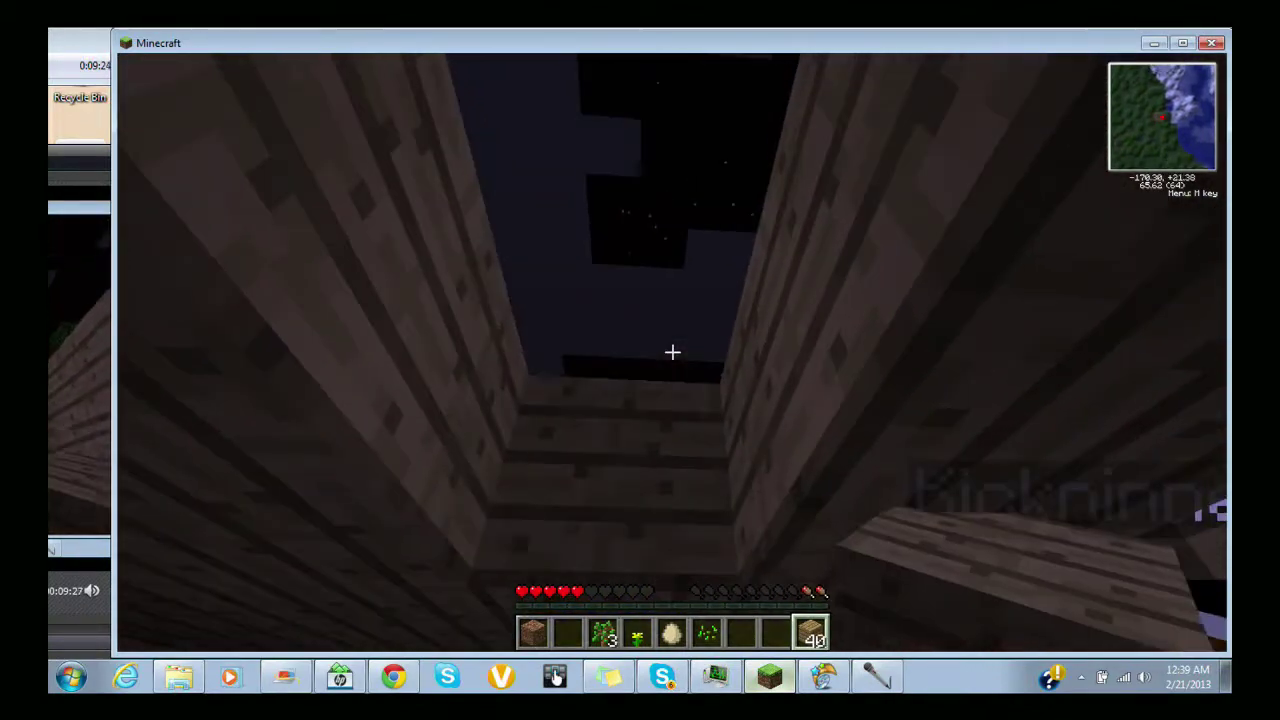
right_click(671, 352)
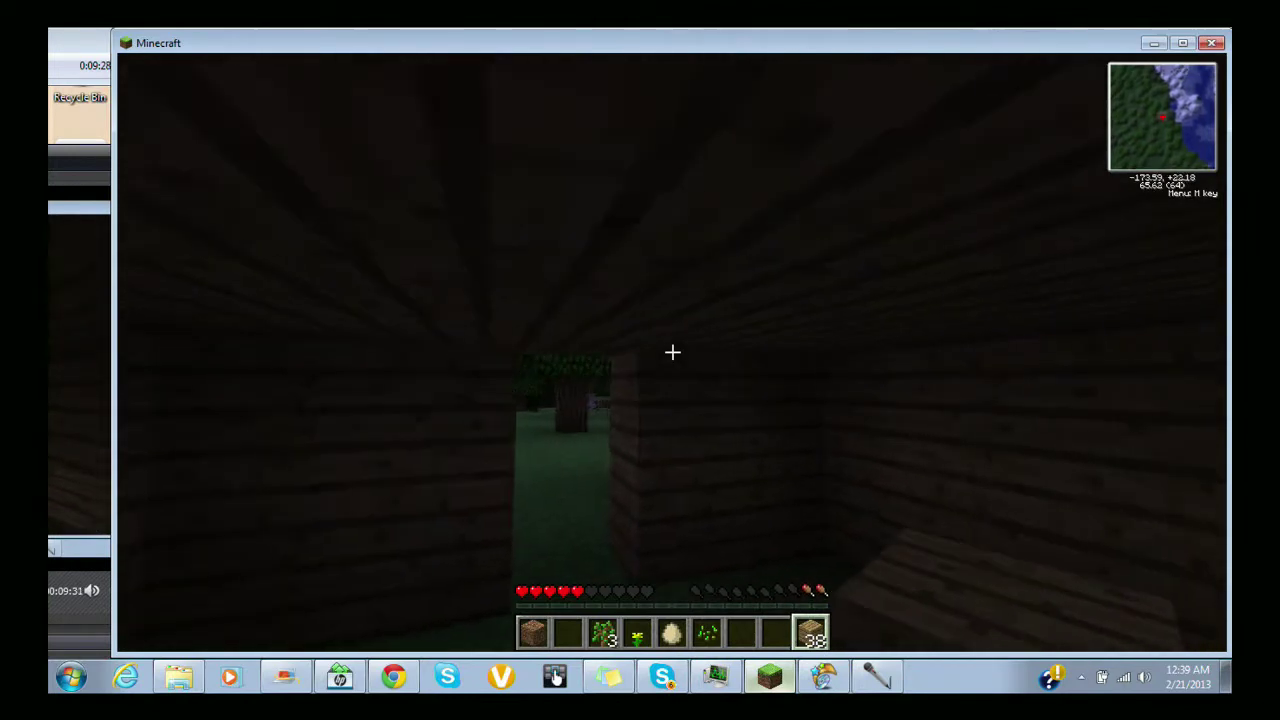
Craft a crafting table from four planks in the 2x2 grid and place it inside the house
key("e")
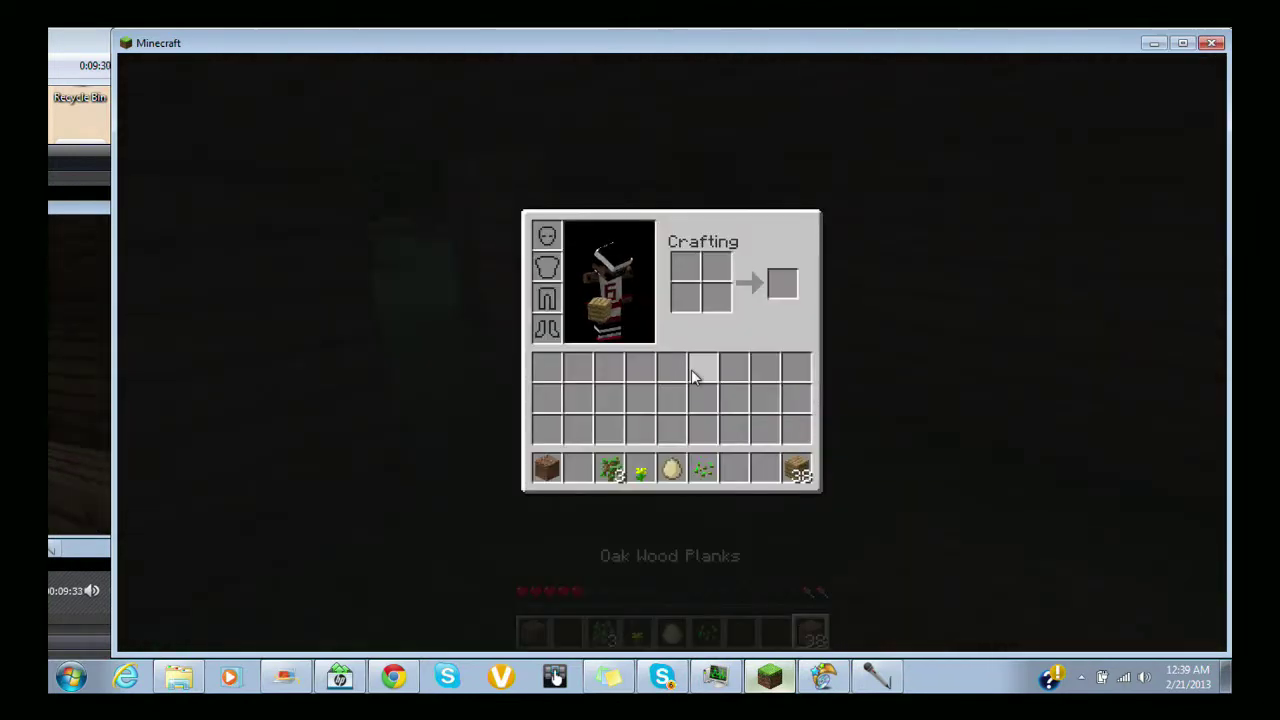
left_click(800, 468)
right_click(686, 298)
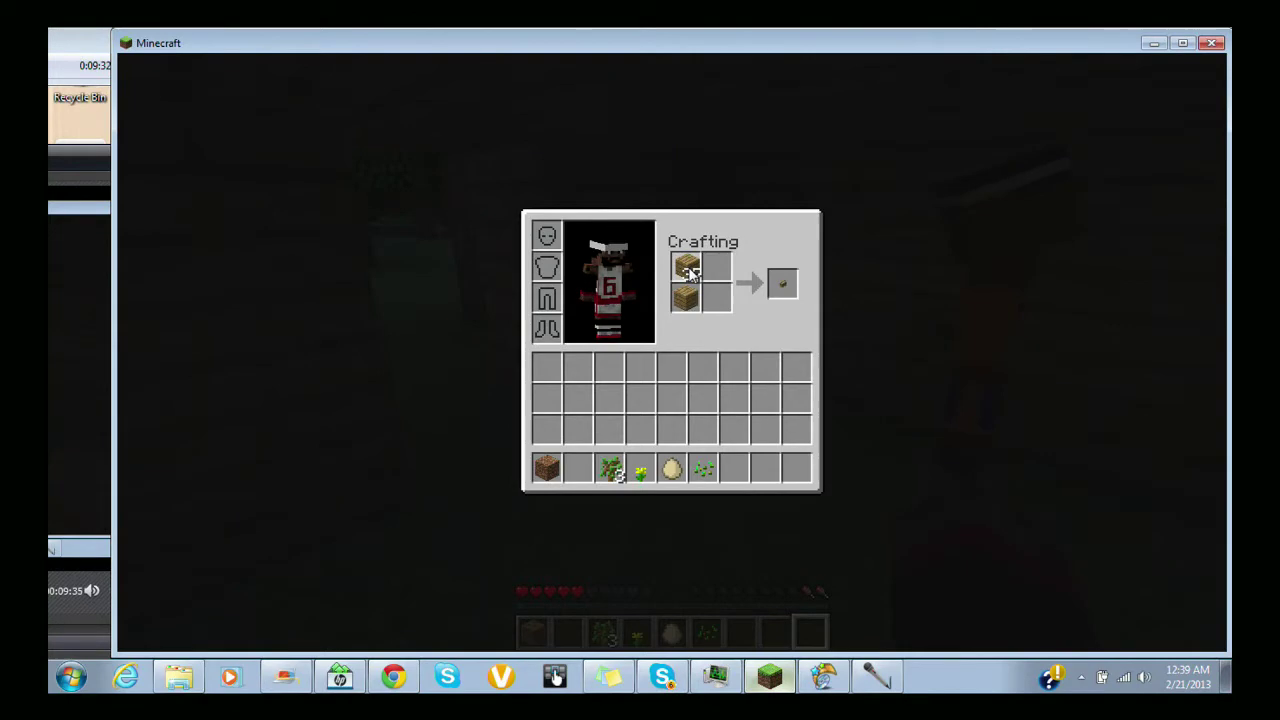
right_click(686, 266)
right_click(718, 266)
right_click(718, 298)
left_click(764, 408)
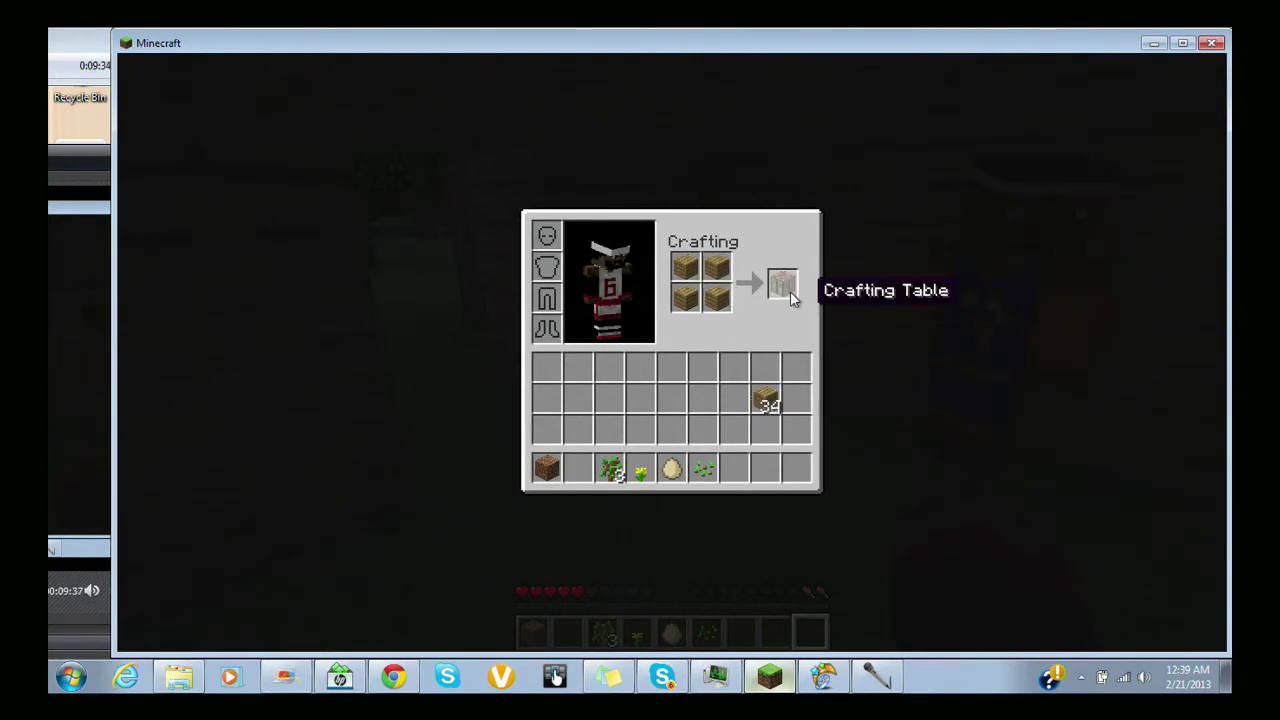
left_click(782, 286, "shift")
key("Escape")
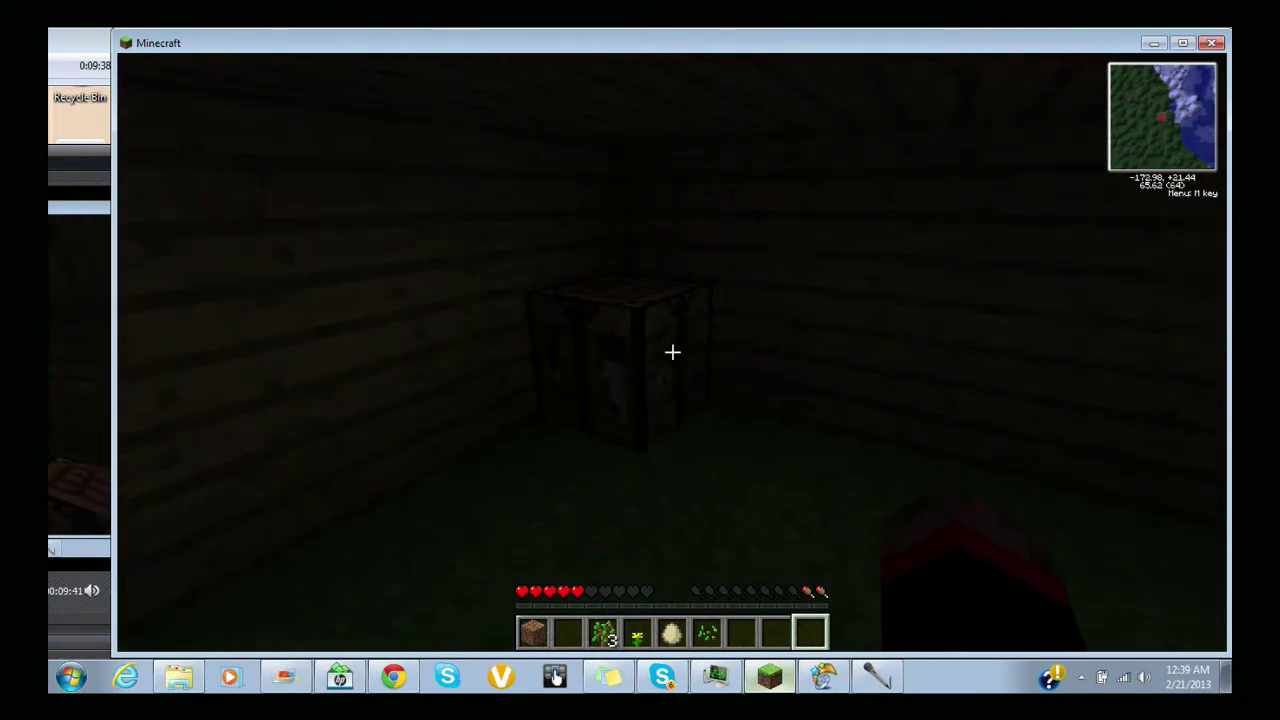
right_click(672, 352)
Arrange oak planks in the crafting table grid and take the wooden door, leaving 28 planks
left_click(768, 404)
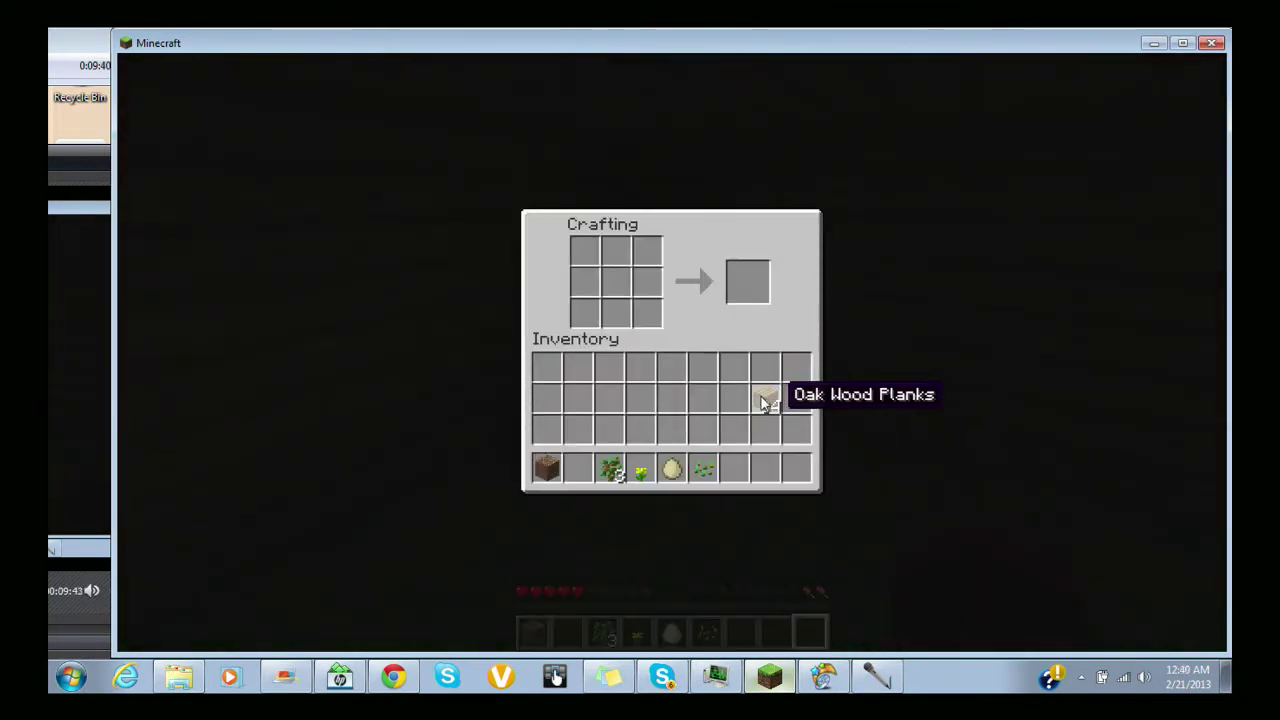
right_click(615, 250)
right_click(615, 281)
left_click(672, 372)
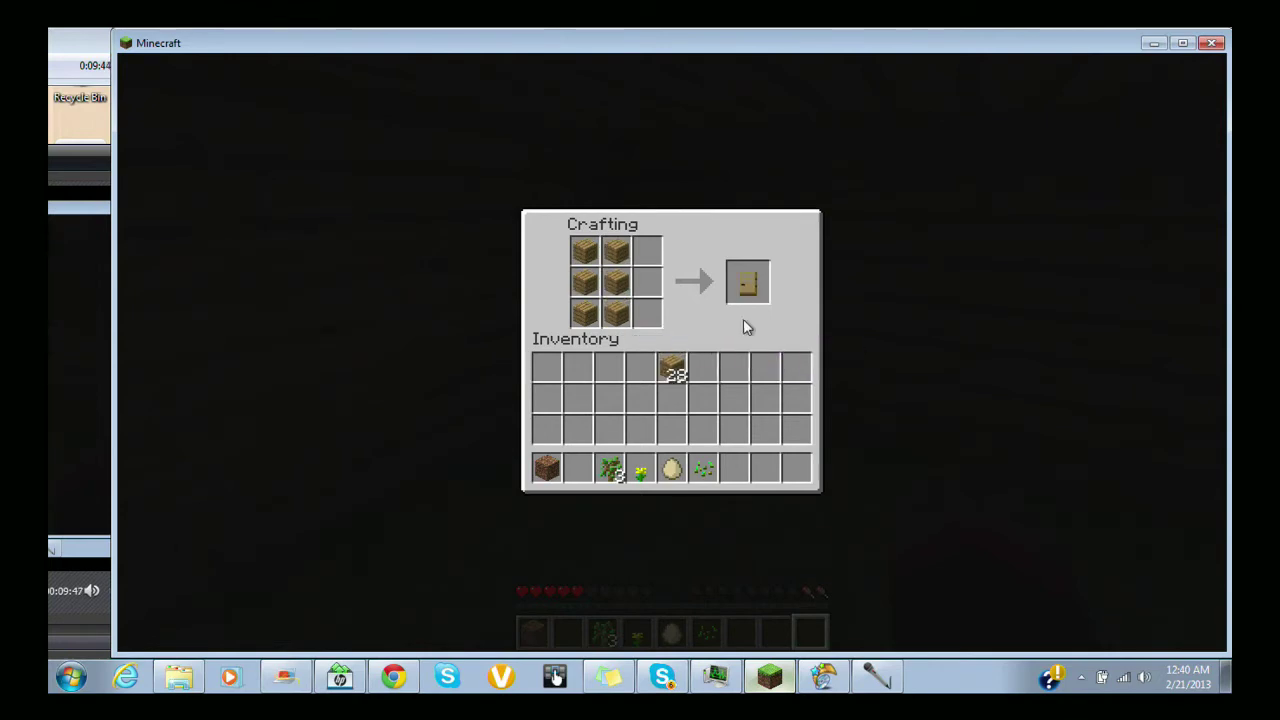
left_click(748, 283, "shift")
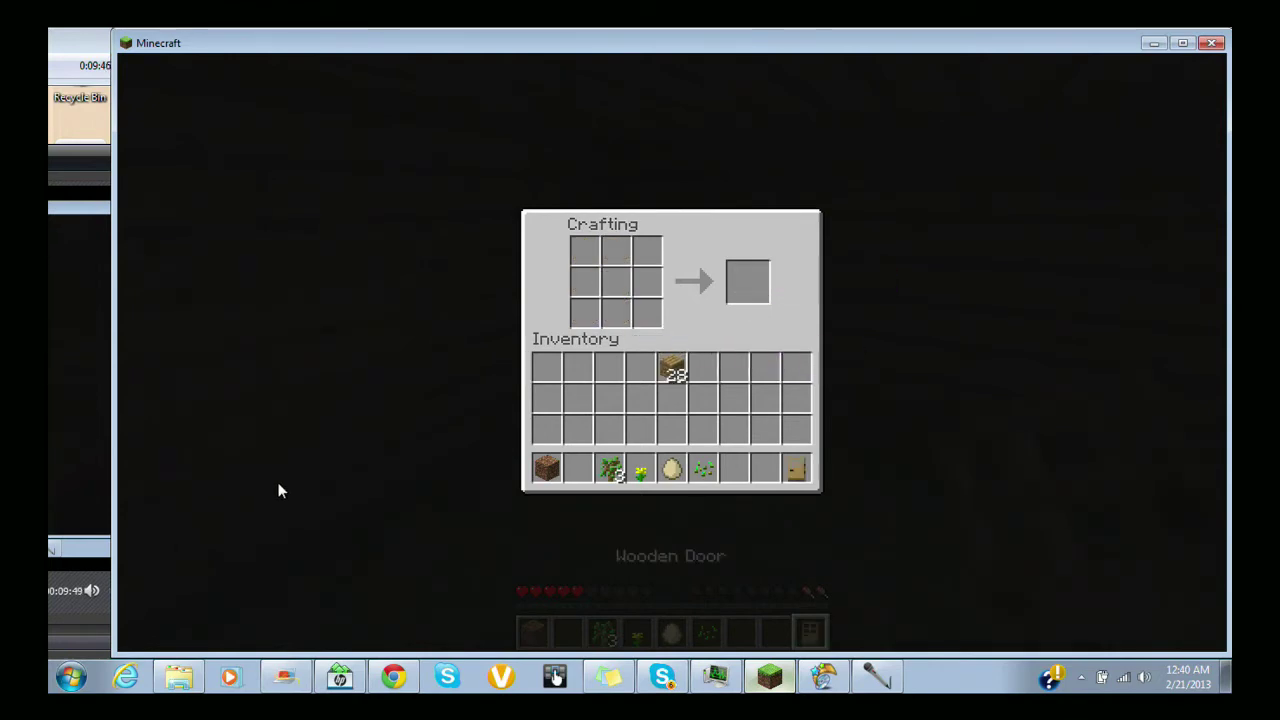